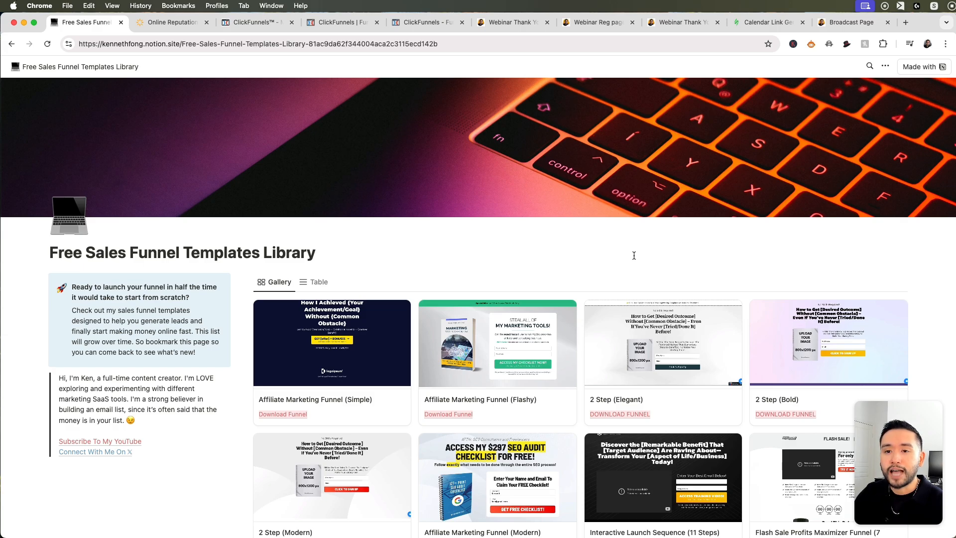
Look through the gallery of funnel templates in the Free Sales Funnel Templates Library
scroll(637, 254, down, 1)
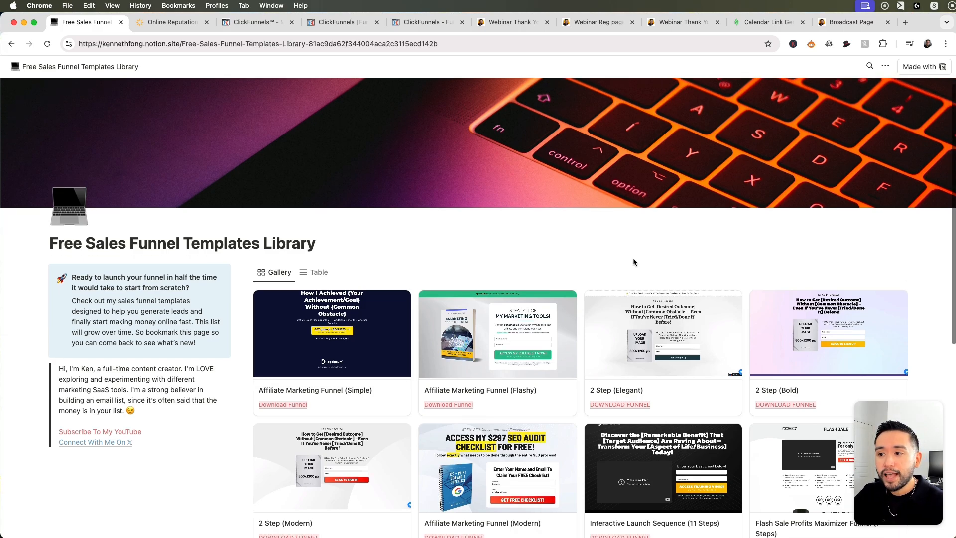
scroll(587, 316, down, 4)
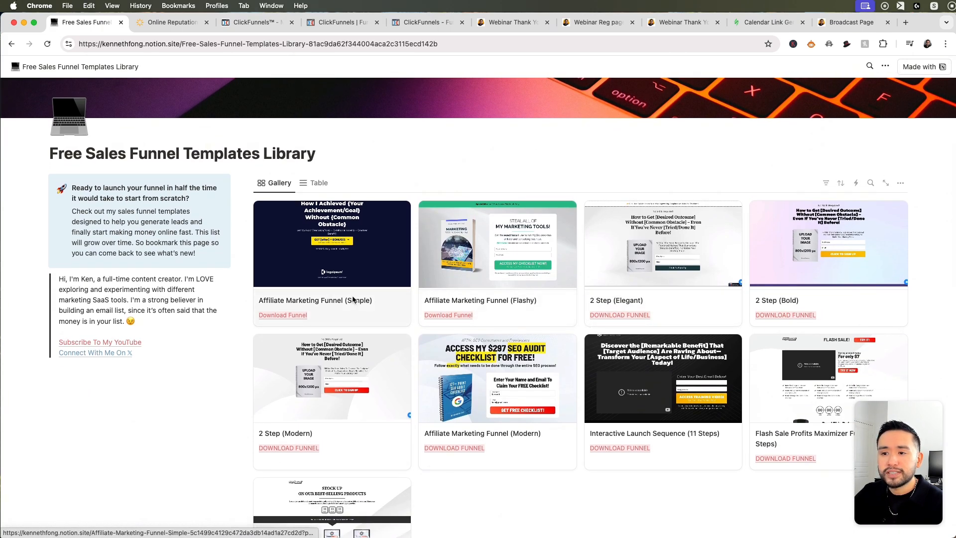
scroll(617, 301, down, 3)
scroll(651, 296, down, 2)
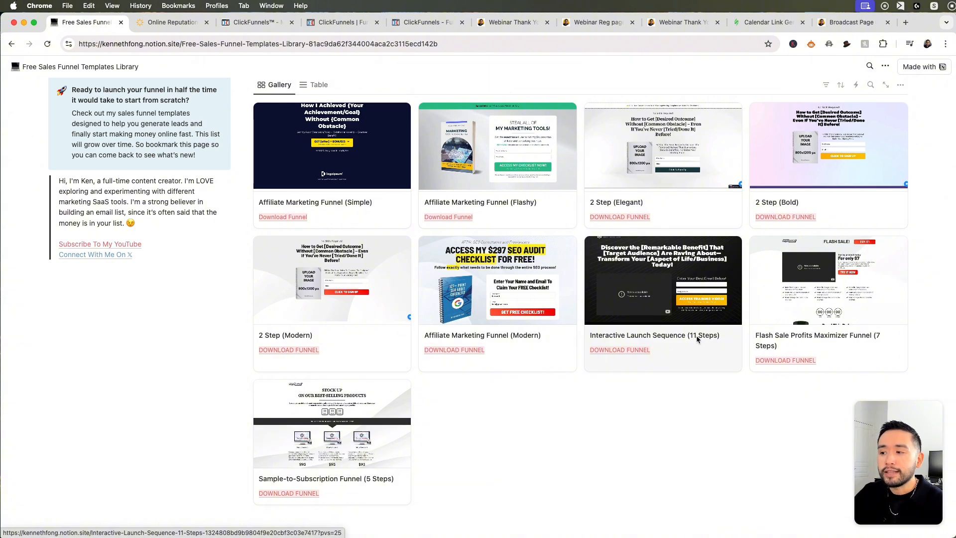
Open the Sample-to-Subscription Funnel (5 Steps) template, read through its details, and return to the template gallery
click(361, 415)
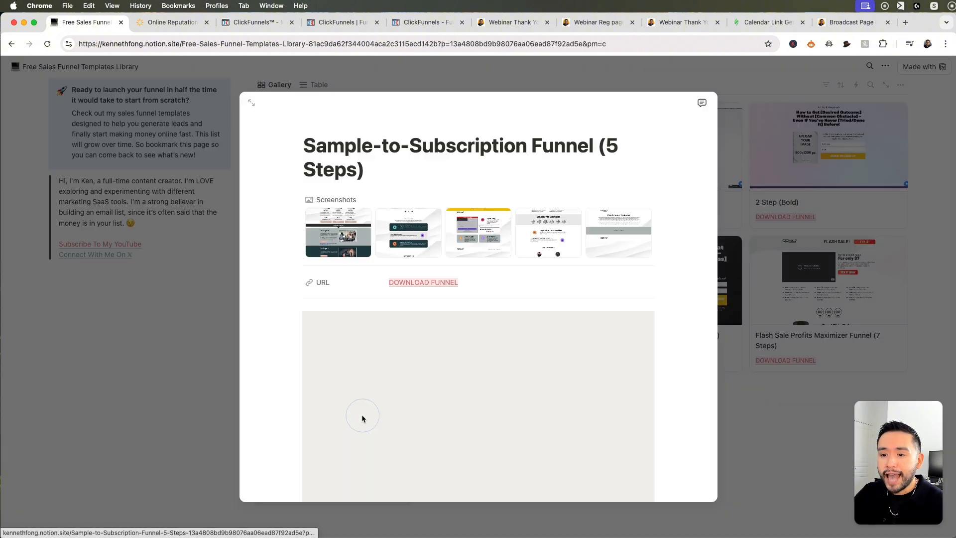
scroll(553, 154, down, 4)
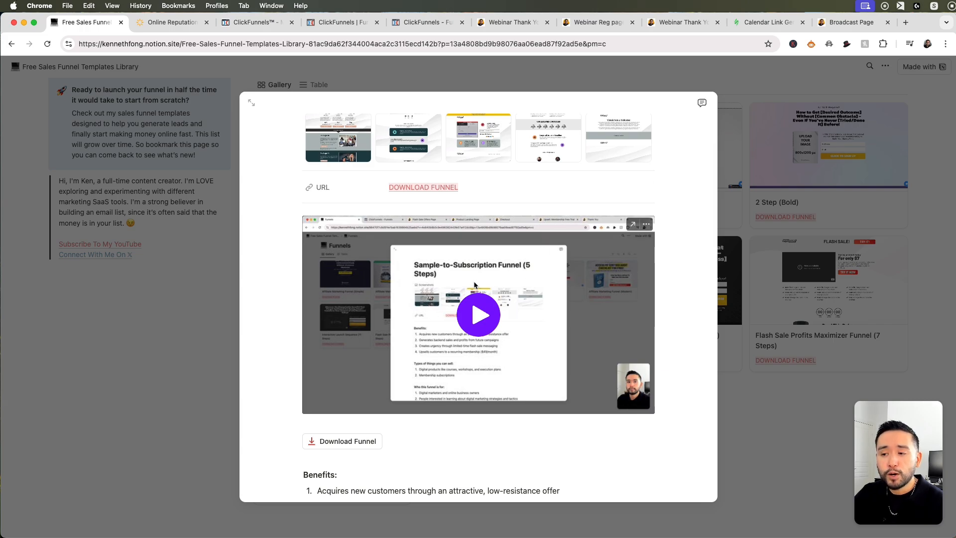
scroll(453, 324, down, 8)
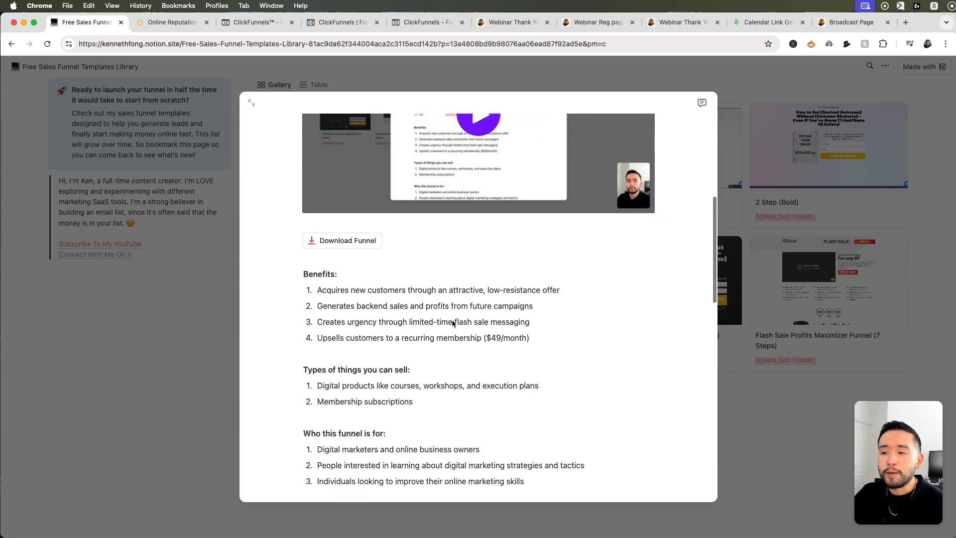
click(750, 206)
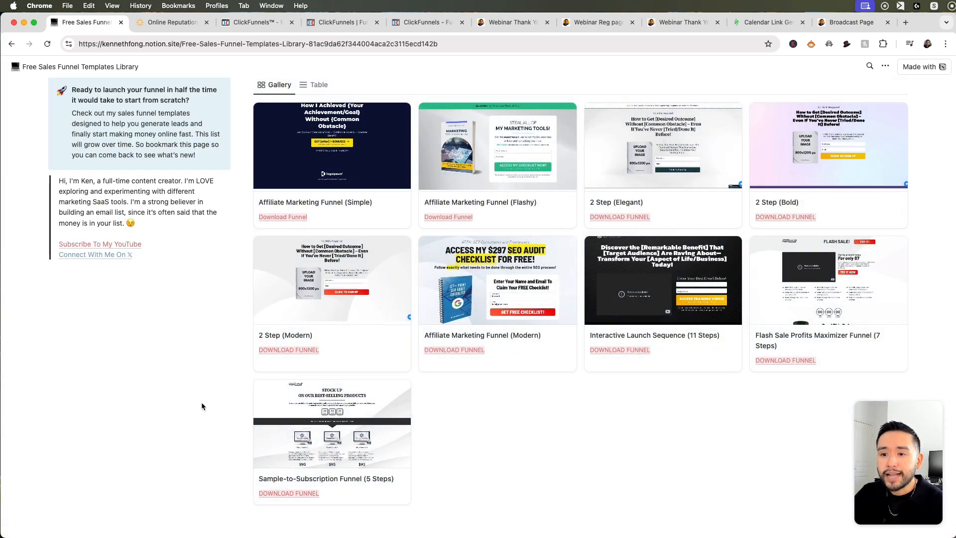
scroll(244, 406, up, 5)
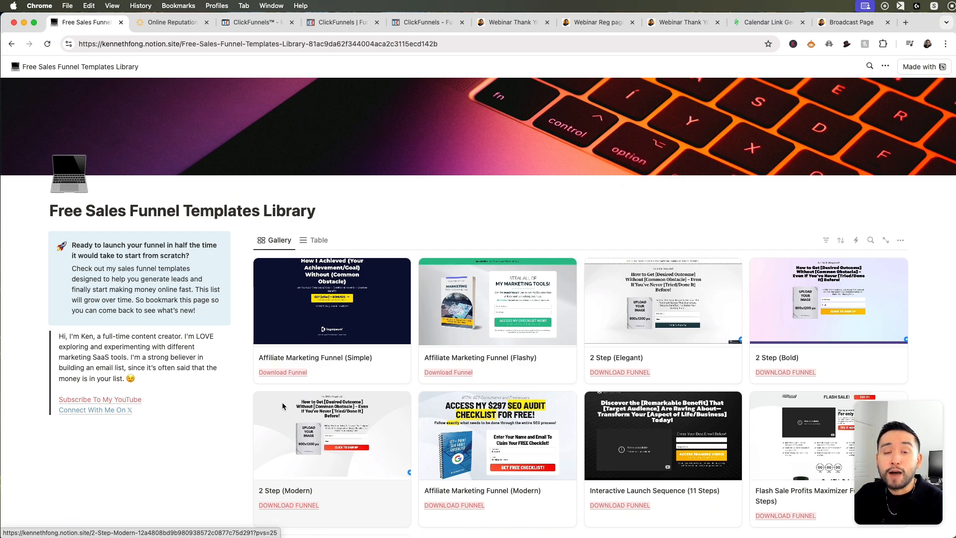
Switch to the ReviewTagger site and review its pricing page and the annotated platform preview
click(180, 23)
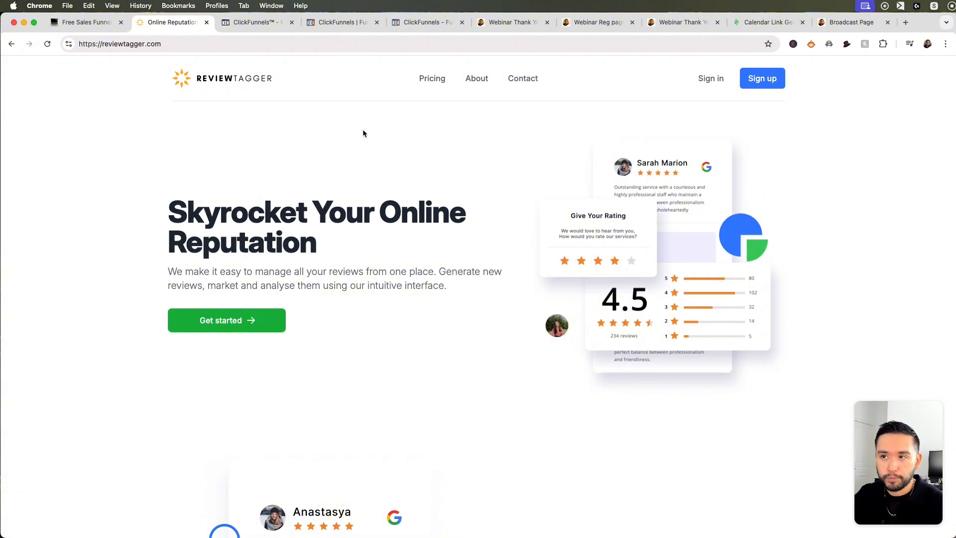
click(442, 80)
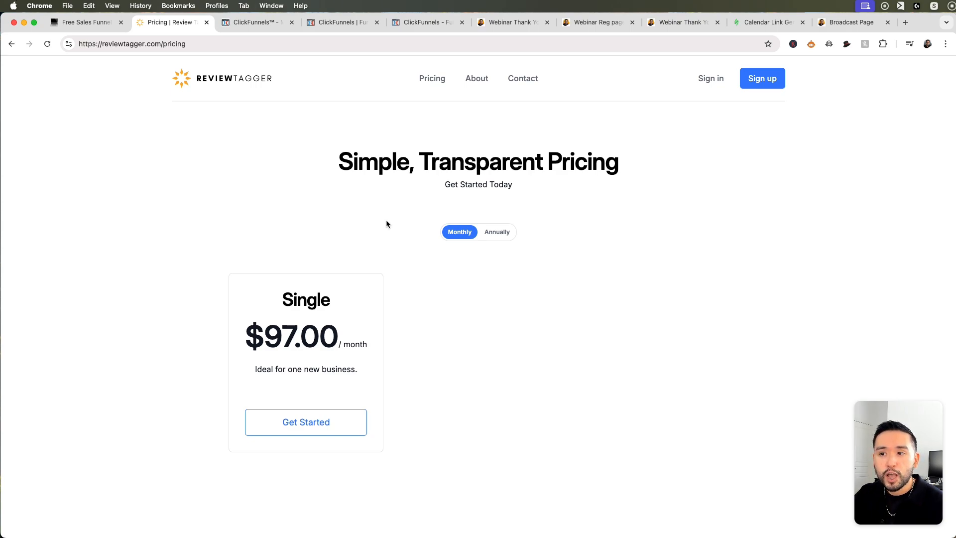
scroll(400, 200, down, 10)
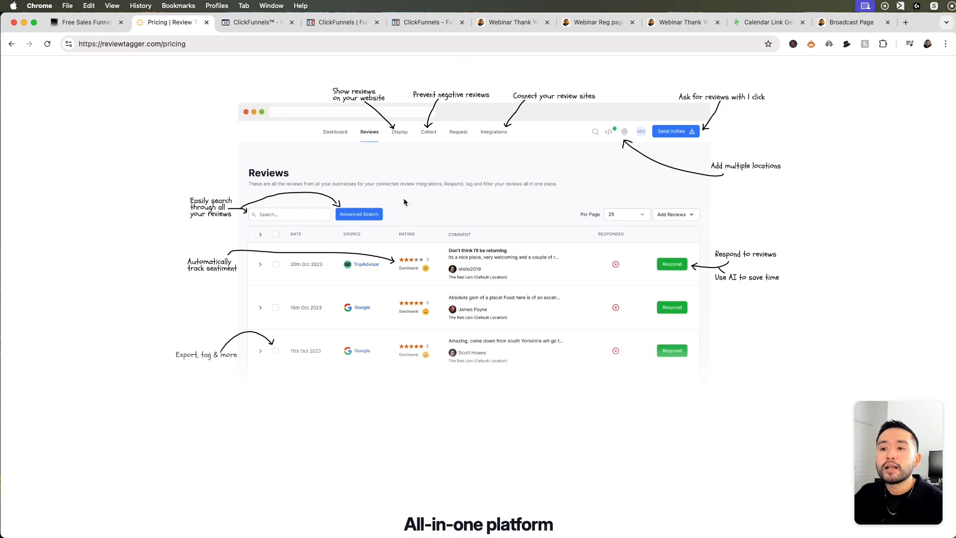
scroll(394, 225, up, 2)
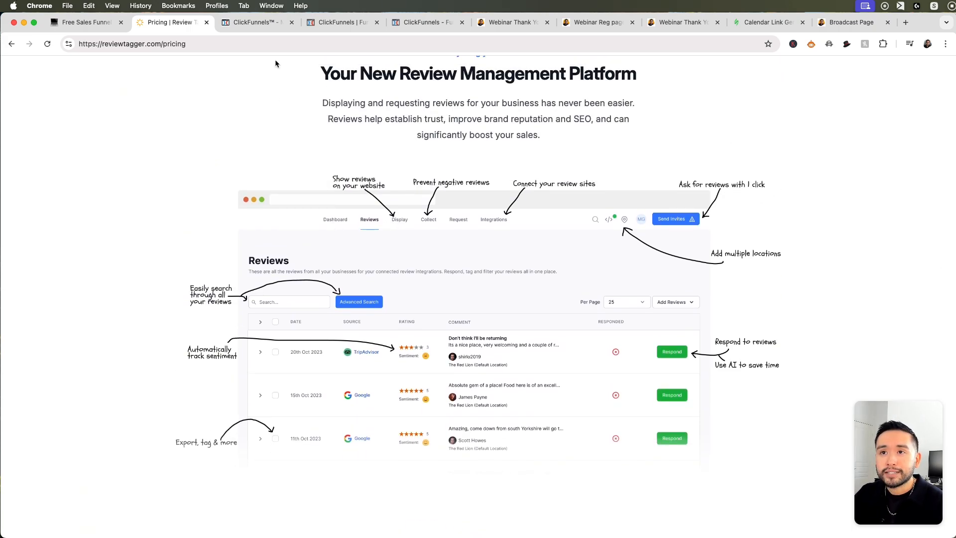
Switch to the One Funnel Away Expert course and look through its daily missions from Day 1 to Live Call Replays
click(264, 23)
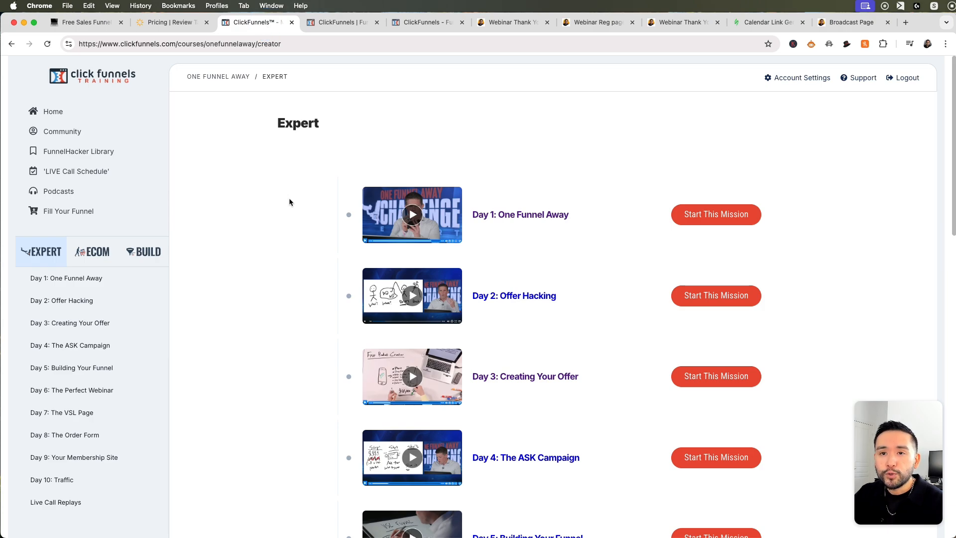
scroll(286, 203, down, 2)
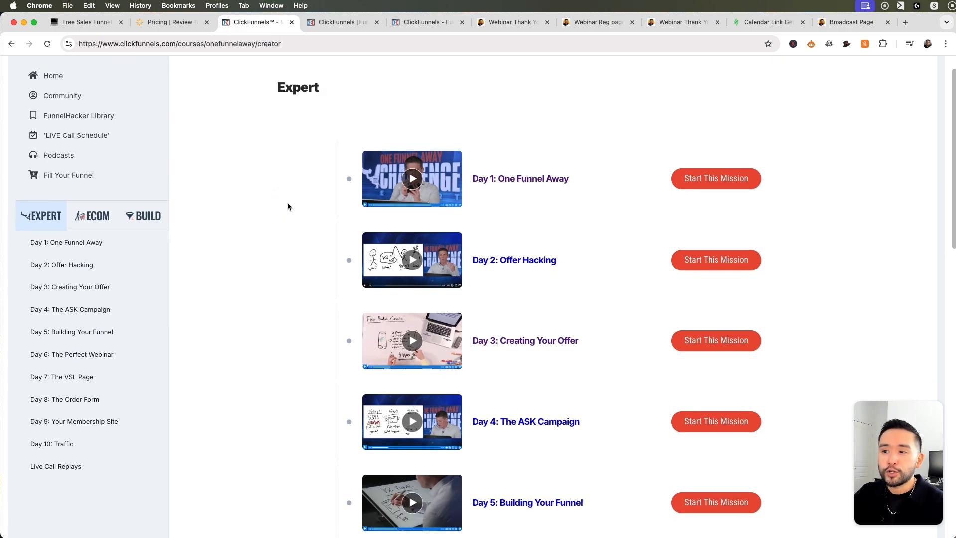
scroll(288, 205, down, 3)
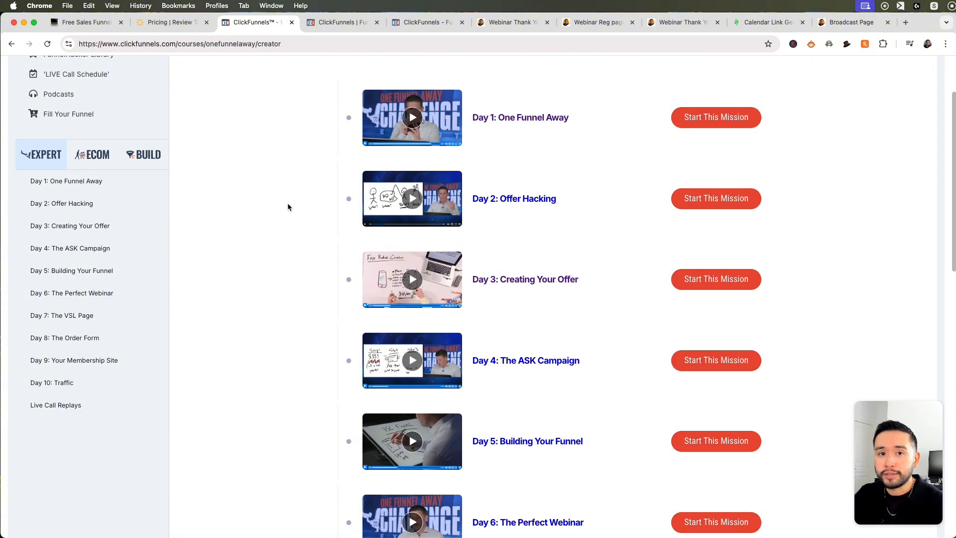
scroll(288, 205, down, 8)
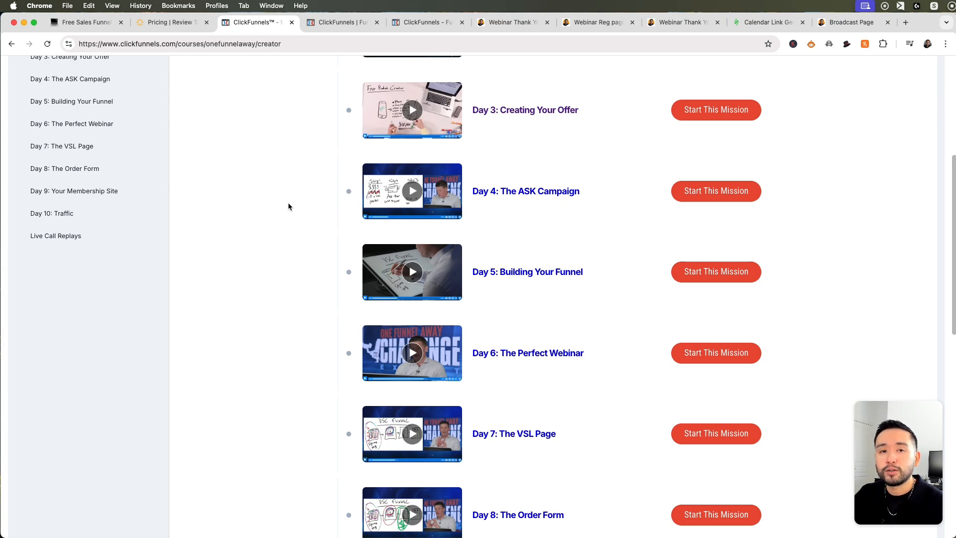
scroll(288, 206, down, 7)
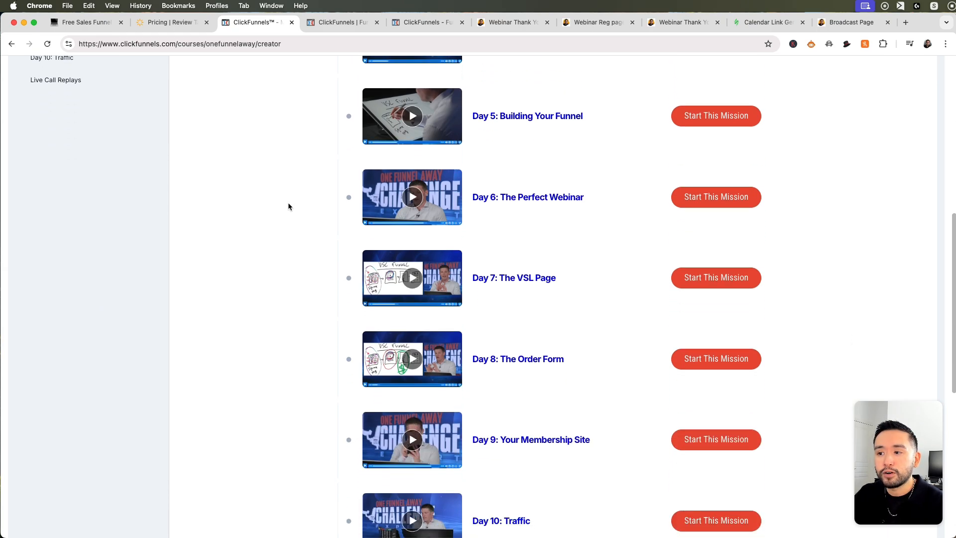
scroll(289, 207, down, 5)
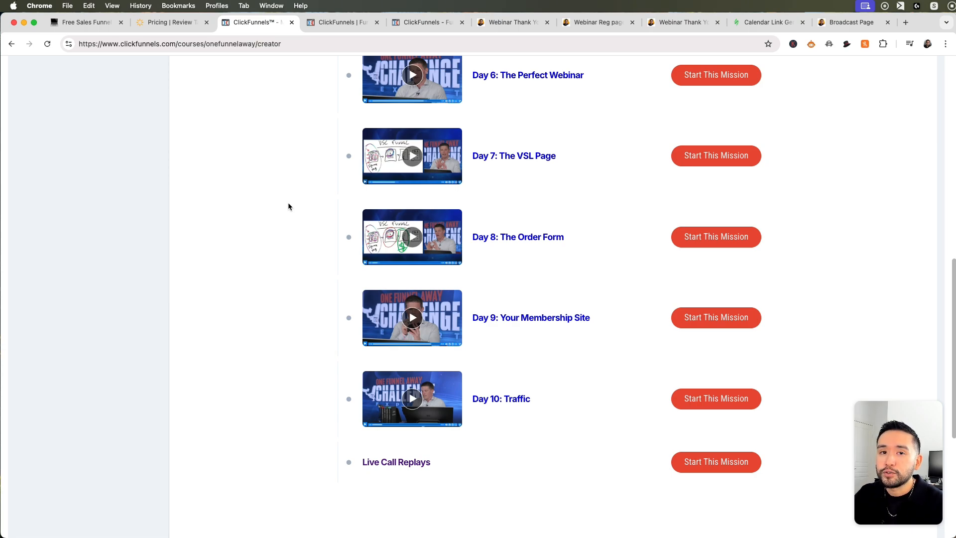
scroll(292, 203, up, 20)
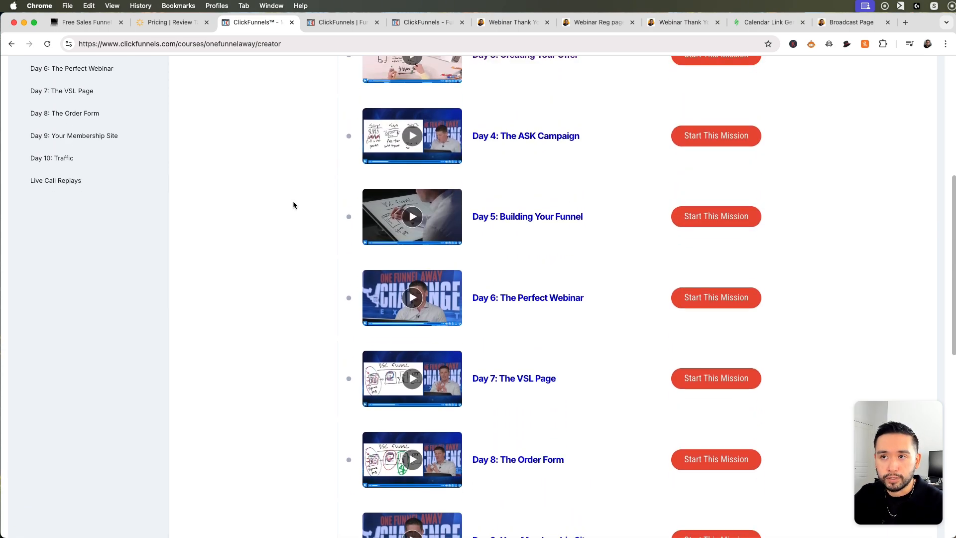
Switch to the ClickFunnels funnel overview and survey the webinar funnel's steps, coming back to the Webinar Register Page
click(341, 24)
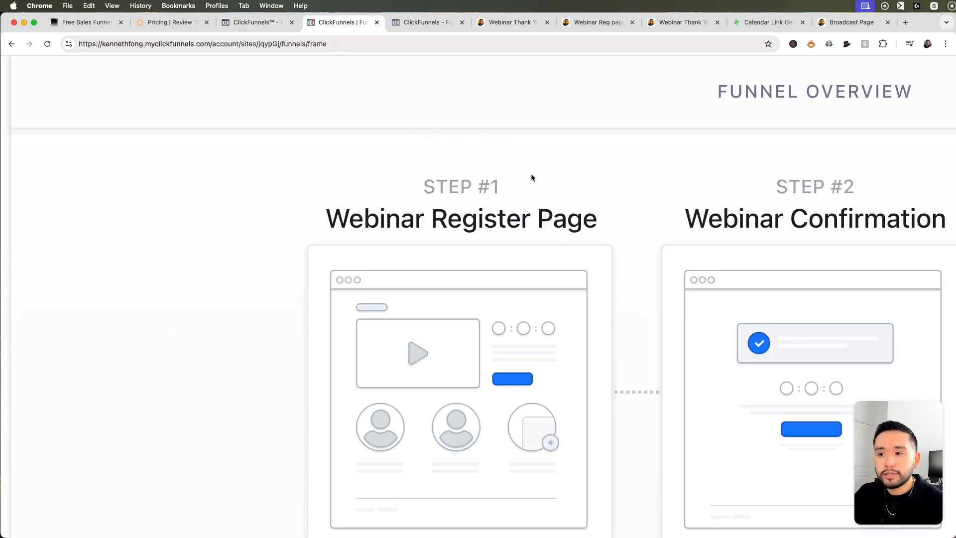
scroll(532, 178, down, 3)
scroll(532, 178, right, 6)
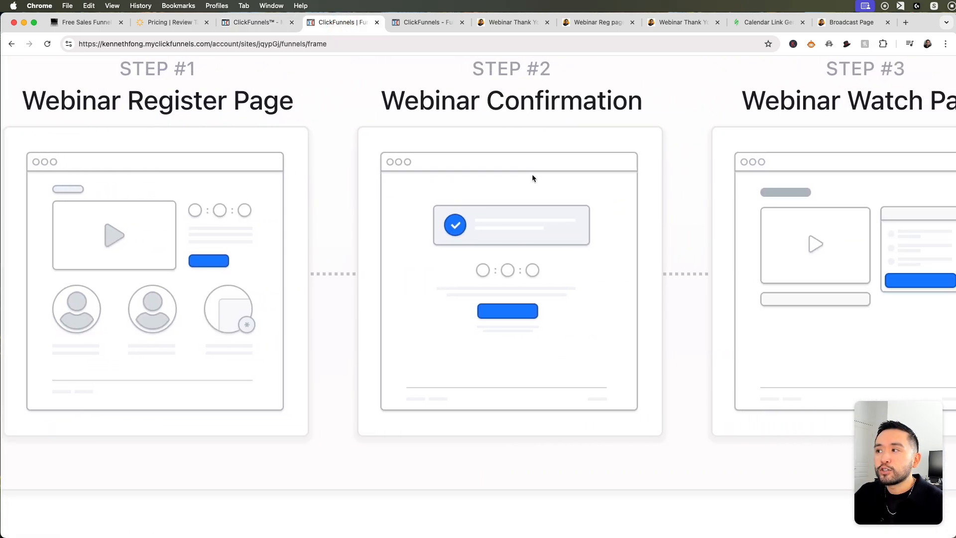
scroll(533, 177, right, 4)
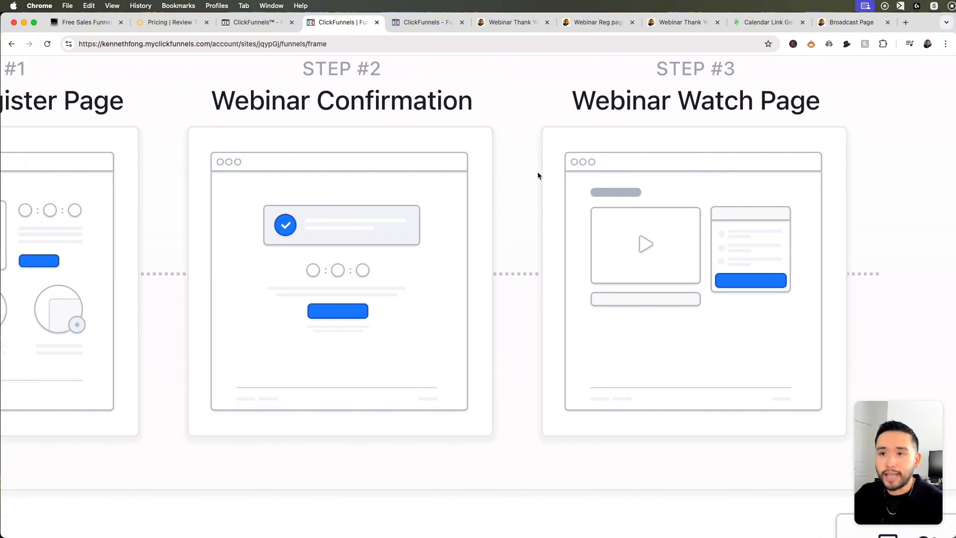
scroll(538, 176, left, 8)
scroll(538, 175, up, 2)
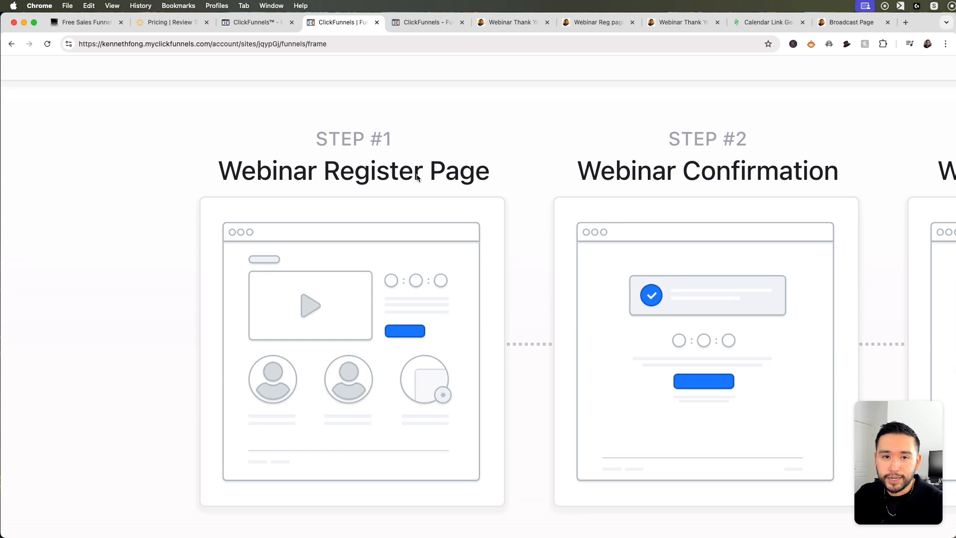
scroll(436, 199, down, 1)
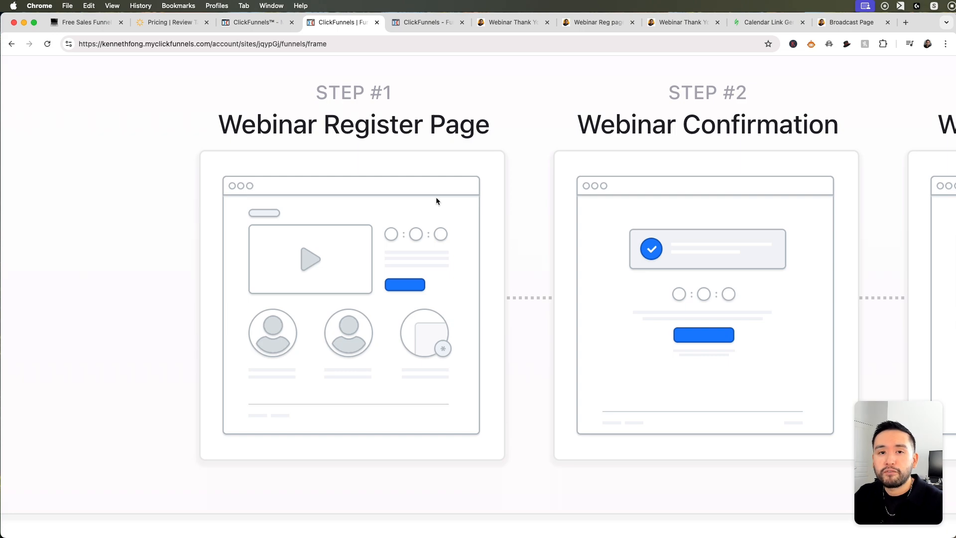
scroll(437, 200, up, 1)
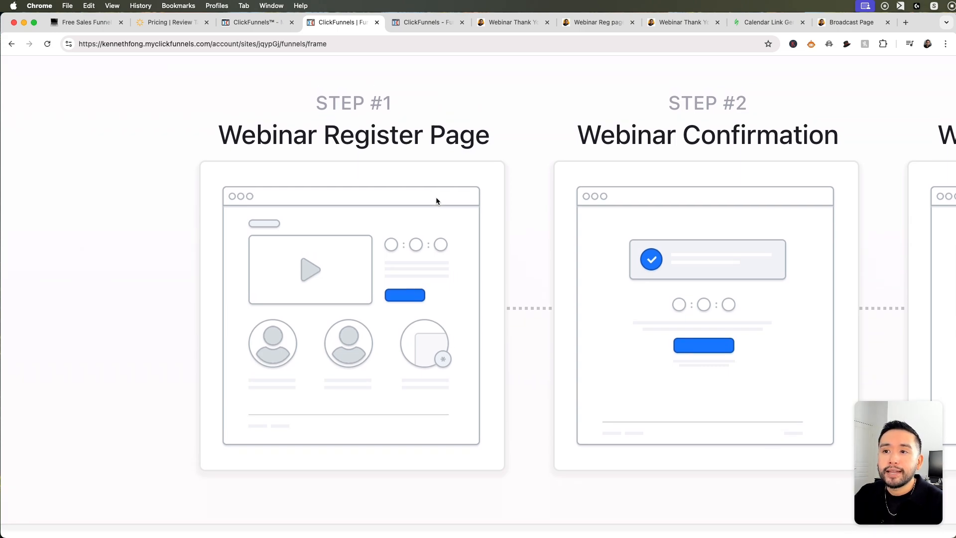
Examine the webinar funnel flow from the Webinar Register Page through Webinar Confirmation to the Webinar Watch Page
scroll(437, 204, down, 1)
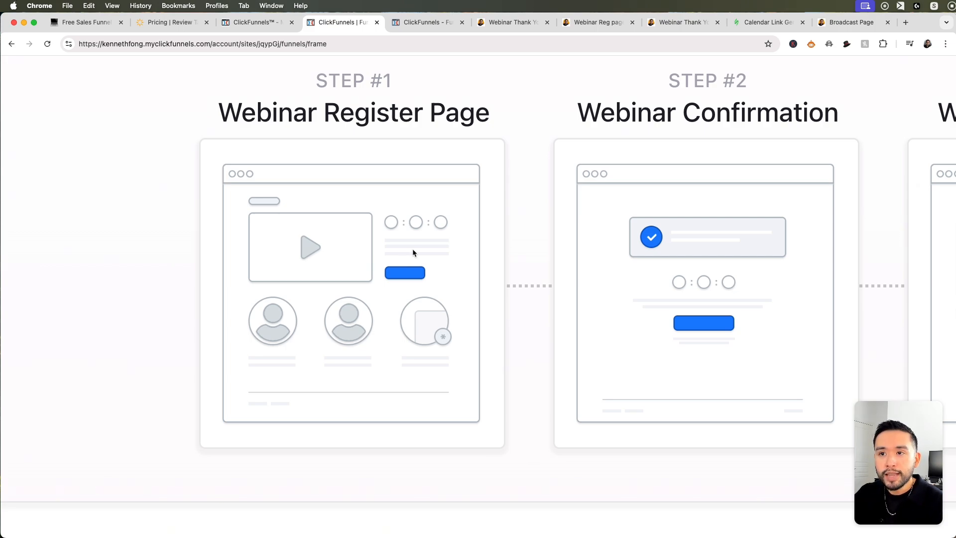
scroll(413, 234, right, 3)
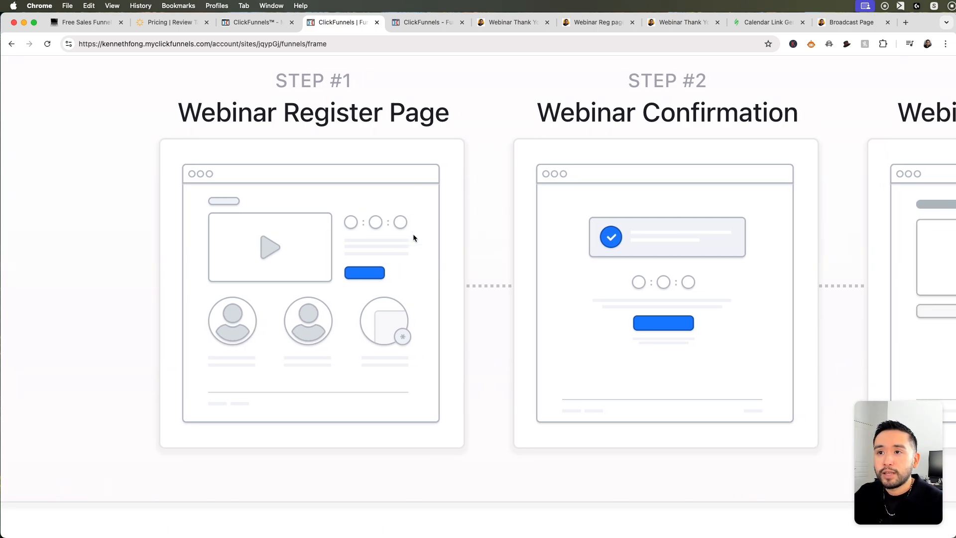
scroll(616, 179, right, 3)
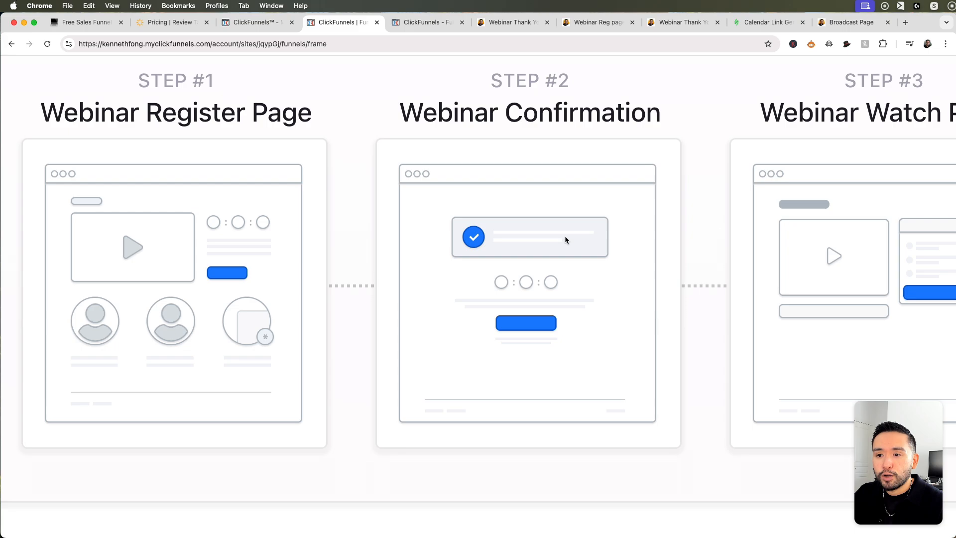
scroll(568, 239, right, 1)
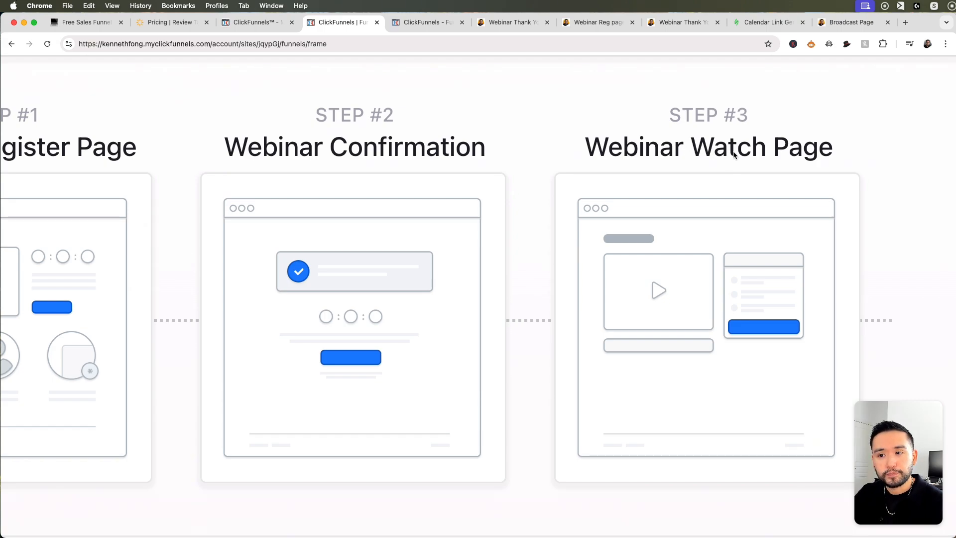
scroll(683, 171, down, 1)
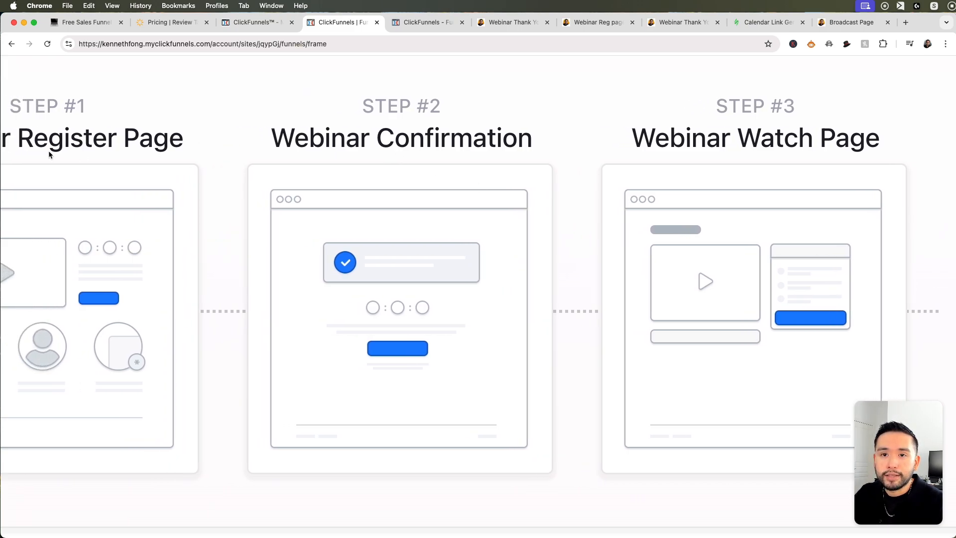
scroll(52, 145, left, 1)
scroll(78, 146, down, 1)
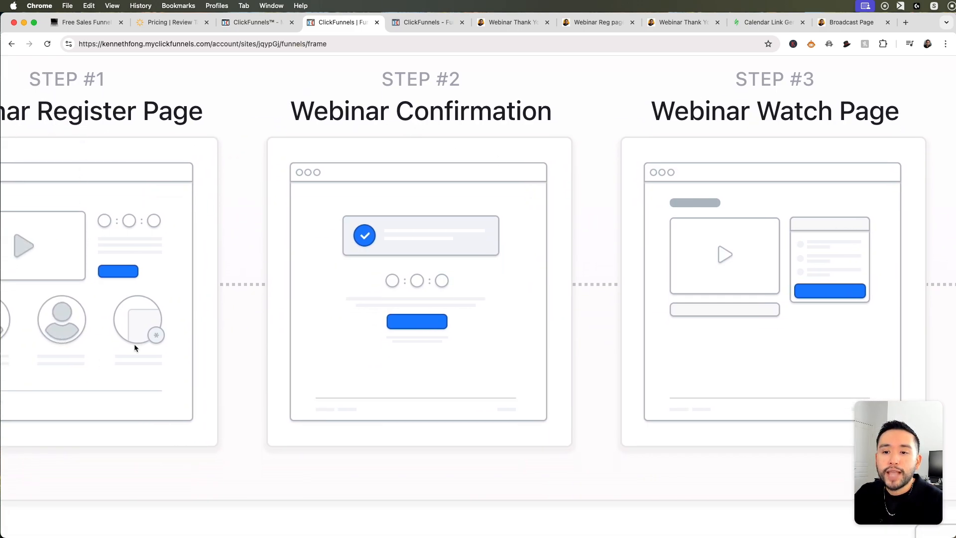
scroll(642, 382, up, 1)
scroll(638, 381, right, 2)
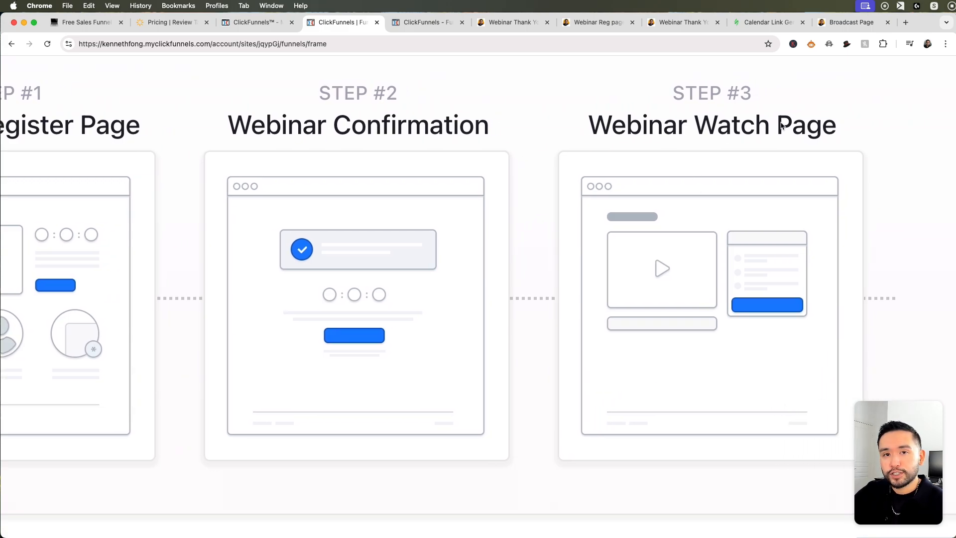
scroll(782, 126, right, 2)
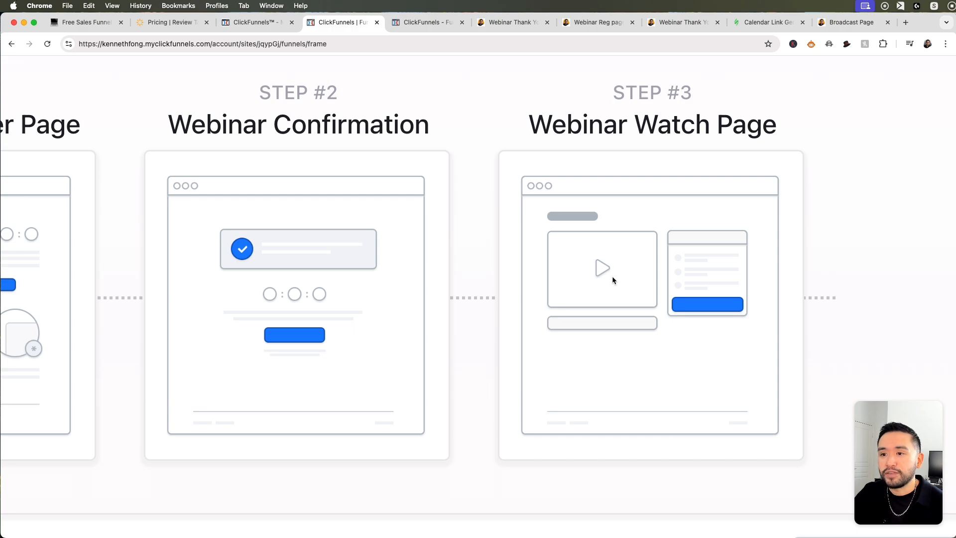
scroll(625, 282, left, 5)
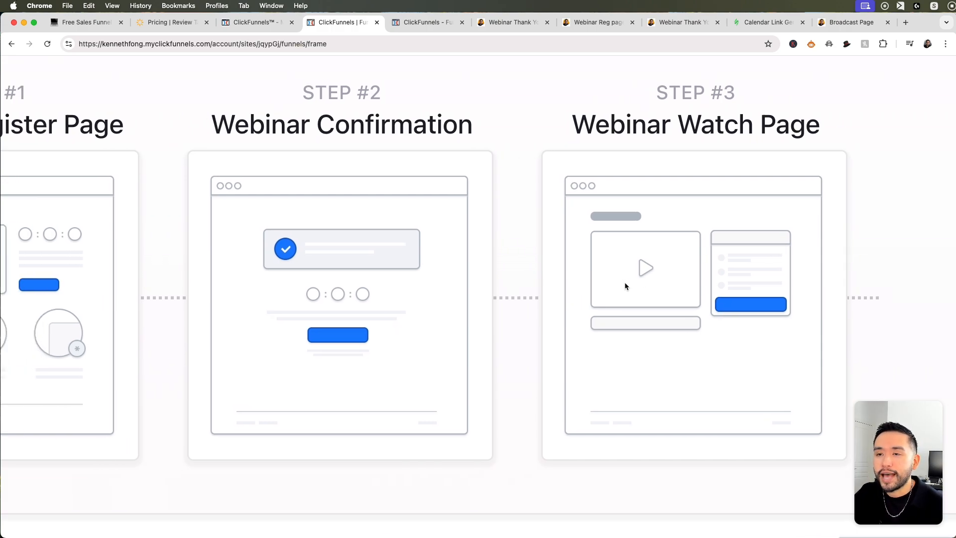
scroll(631, 285, left, 1)
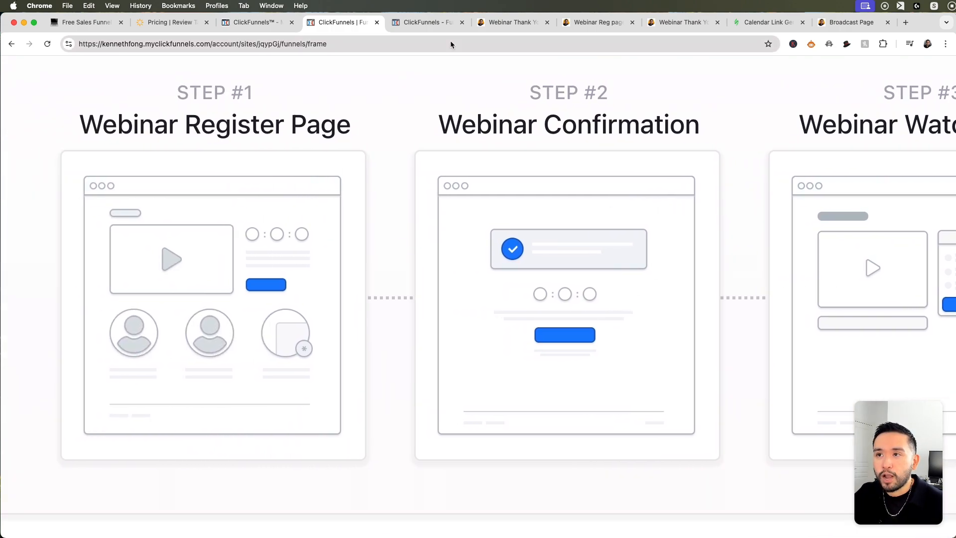
Browse the webinar funnel templates and preview the page design of the first template in the list
scroll(413, 146, down, 5)
scroll(452, 231, down, 4)
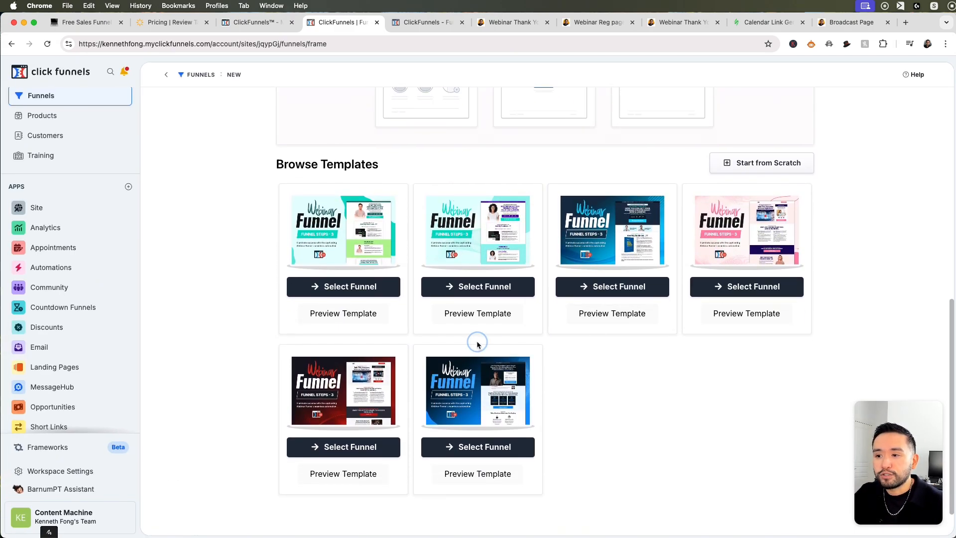
click(351, 314)
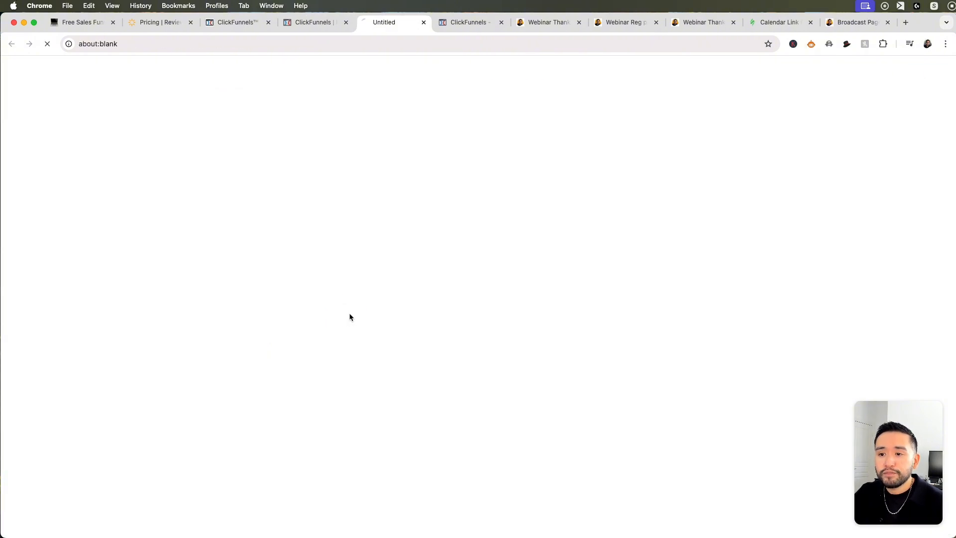
scroll(407, 285, down, 6)
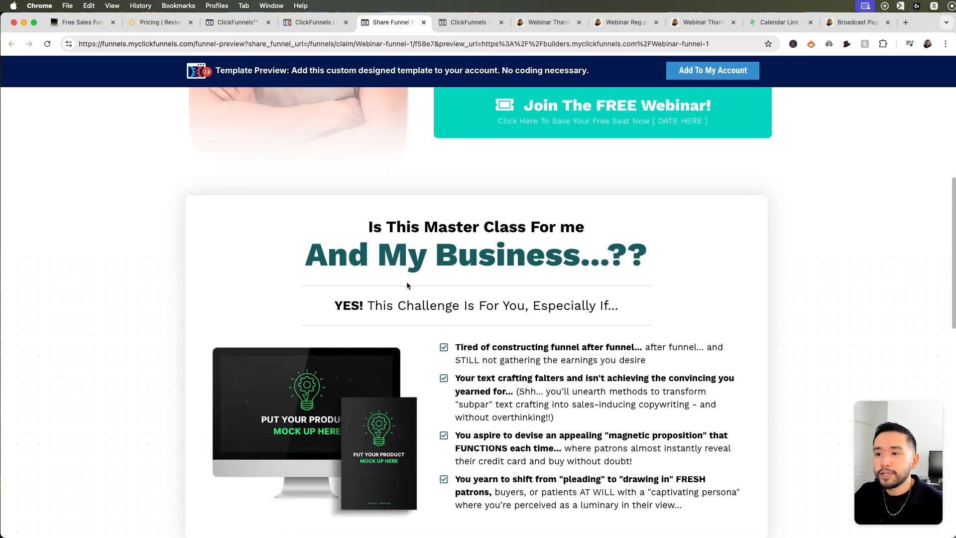
scroll(406, 282, down, 8)
scroll(406, 282, up, 3)
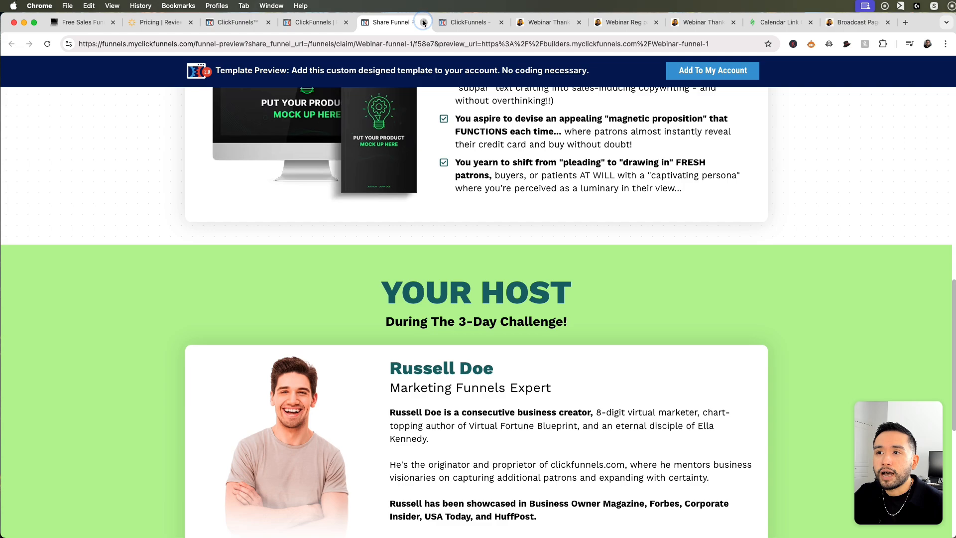
click(424, 22)
Preview the last webinar funnel template and look through its registration page down to the testimonials
click(481, 473)
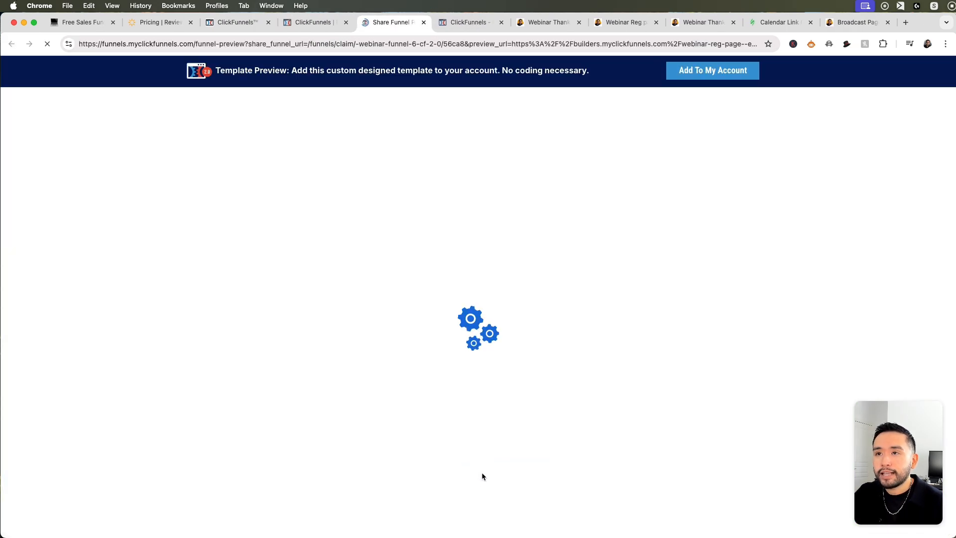
scroll(483, 454, down, 6)
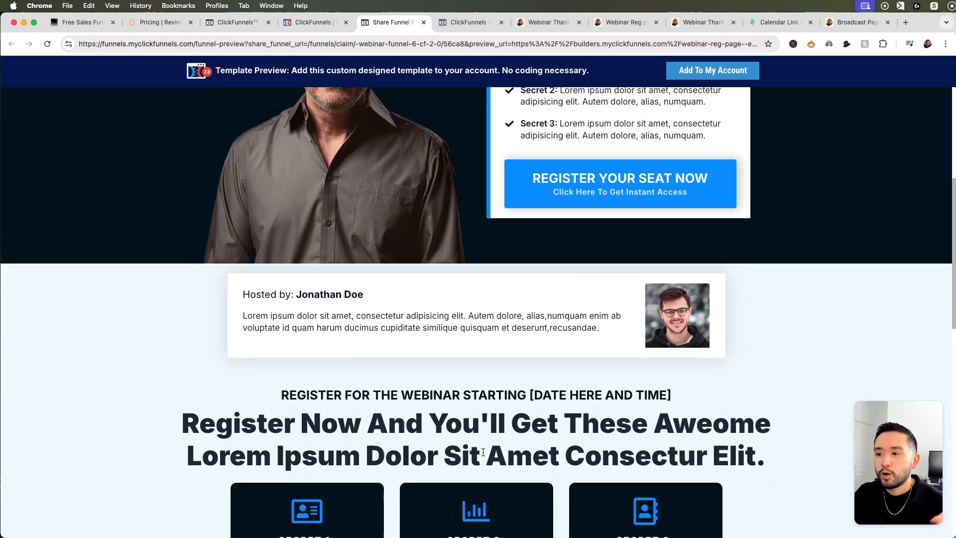
scroll(483, 453, down, 15)
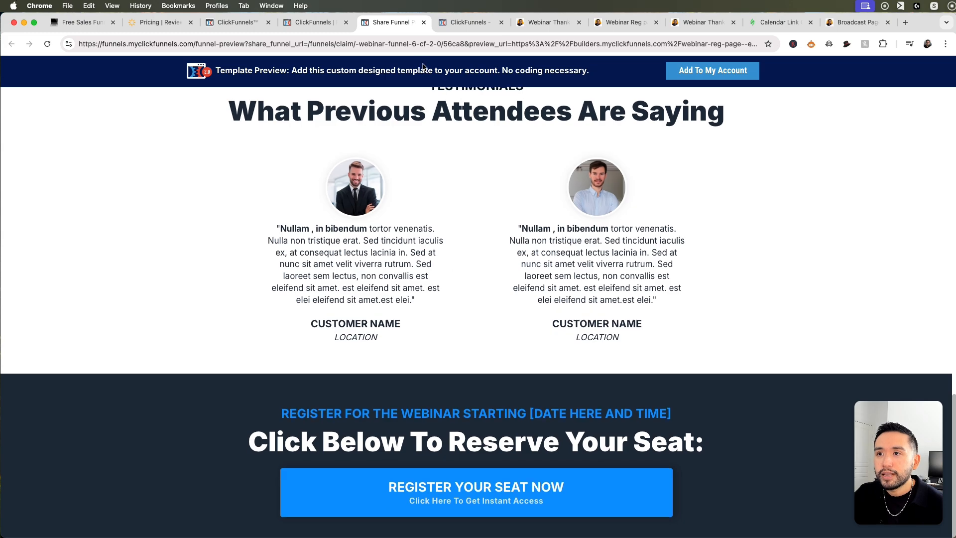
scroll(488, 179, up, 3)
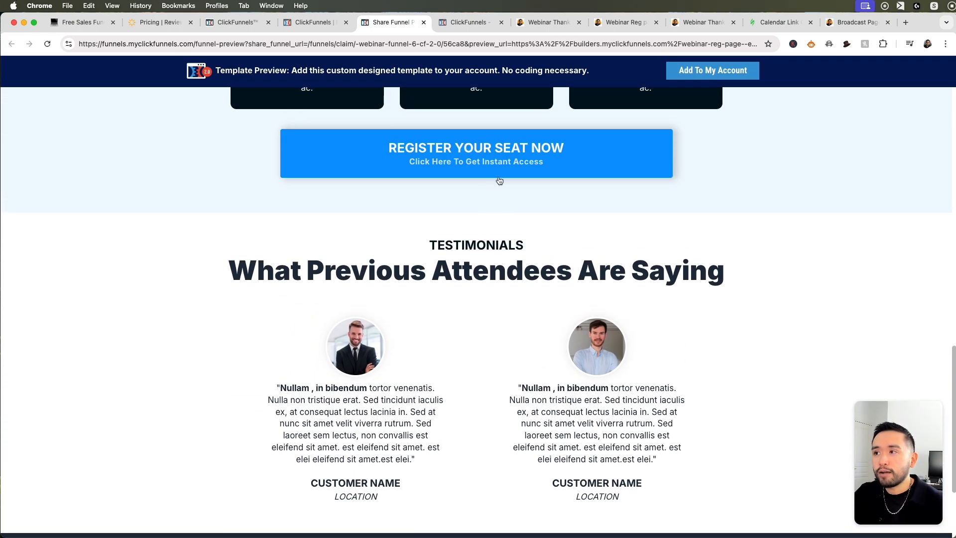
click(422, 23)
Switch to the Webinar Reg page editor and replace the main headline with "How To Star Your Online Business Webinar"
click(404, 23)
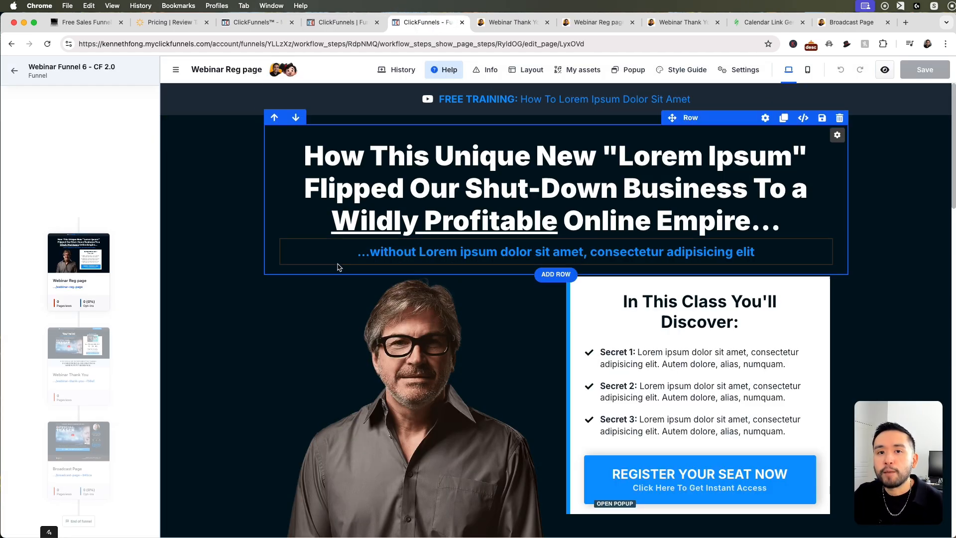
click(431, 185)
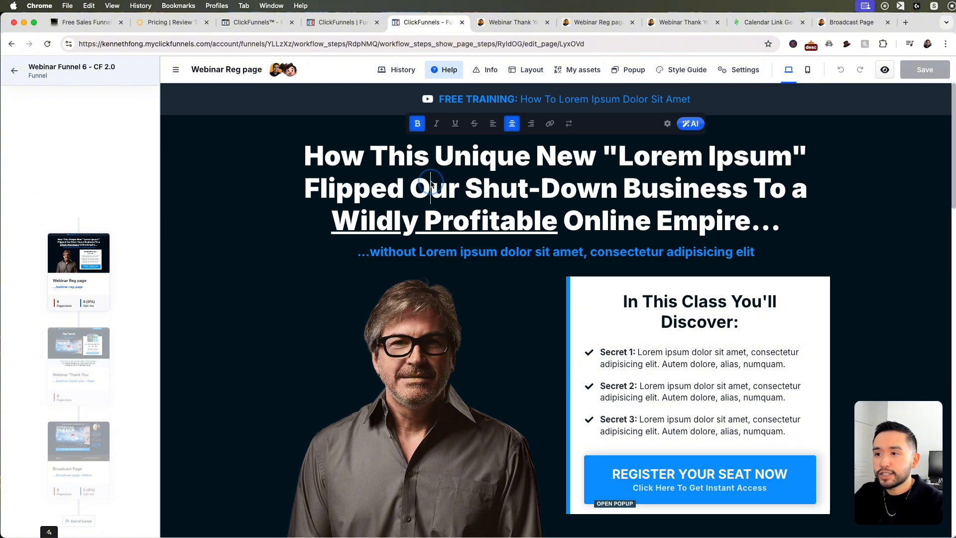
key(super+a)
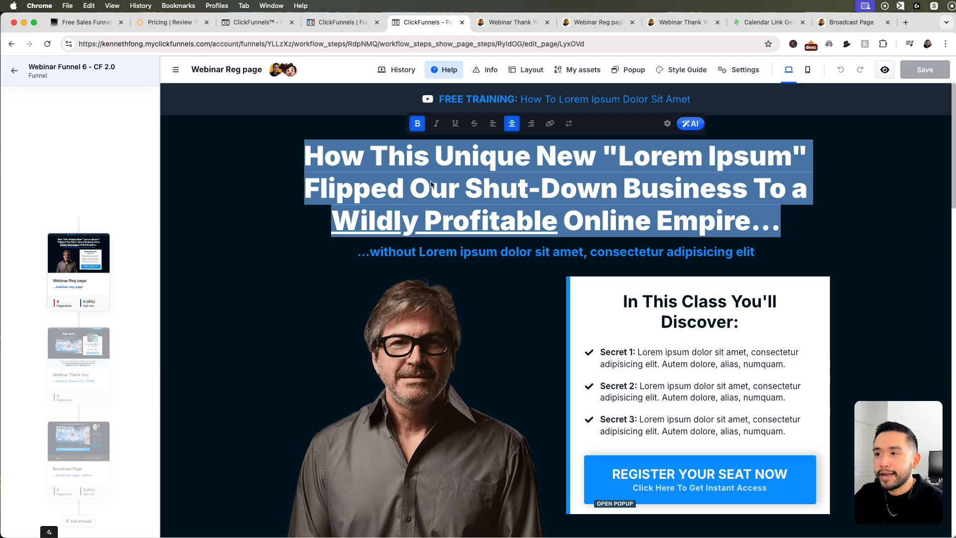
text(How To Star Your Online Business Webinar)
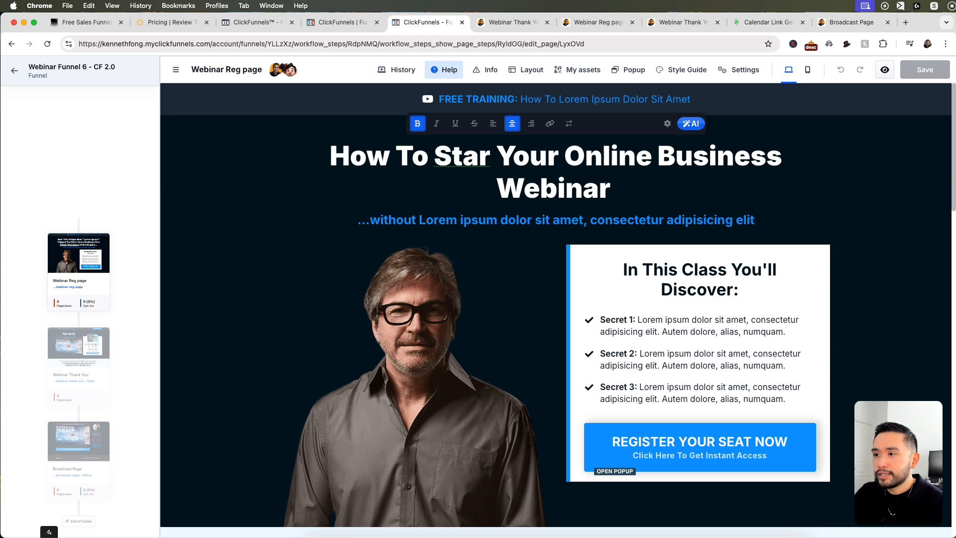
Extend and correct the headline to read "How To Start Your Online Business in 2025 FREE Webinar!"
click(785, 158)
text(in 2024)
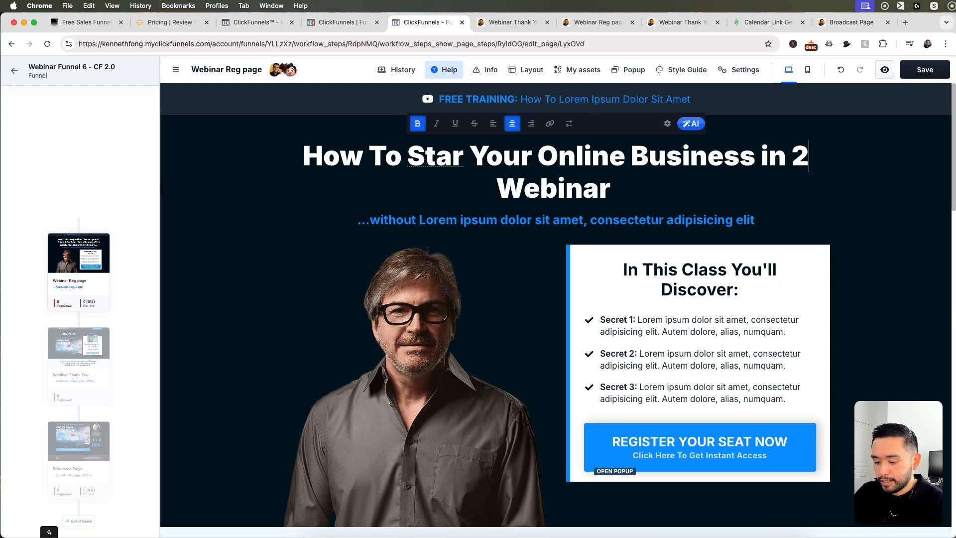
key(BackSpace)
text(5 FRE)
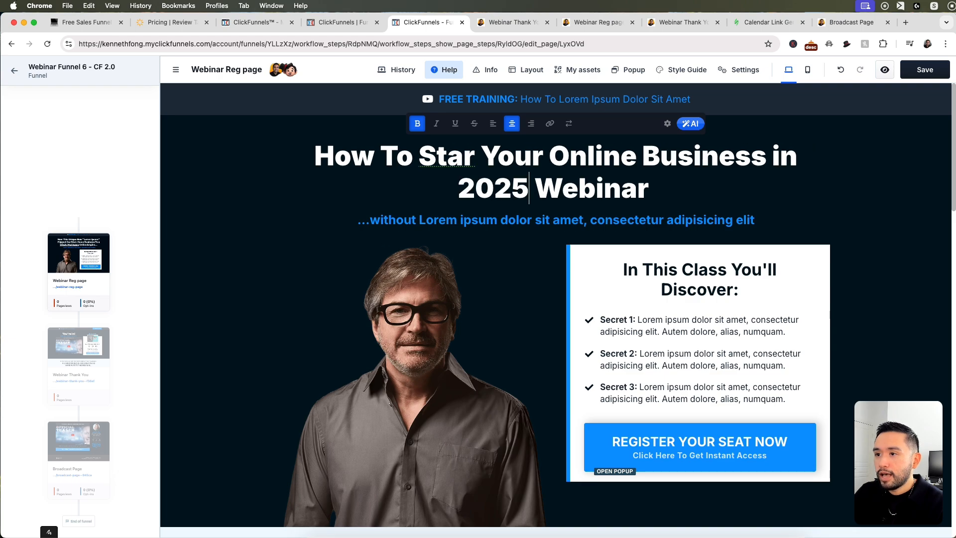
text(E)
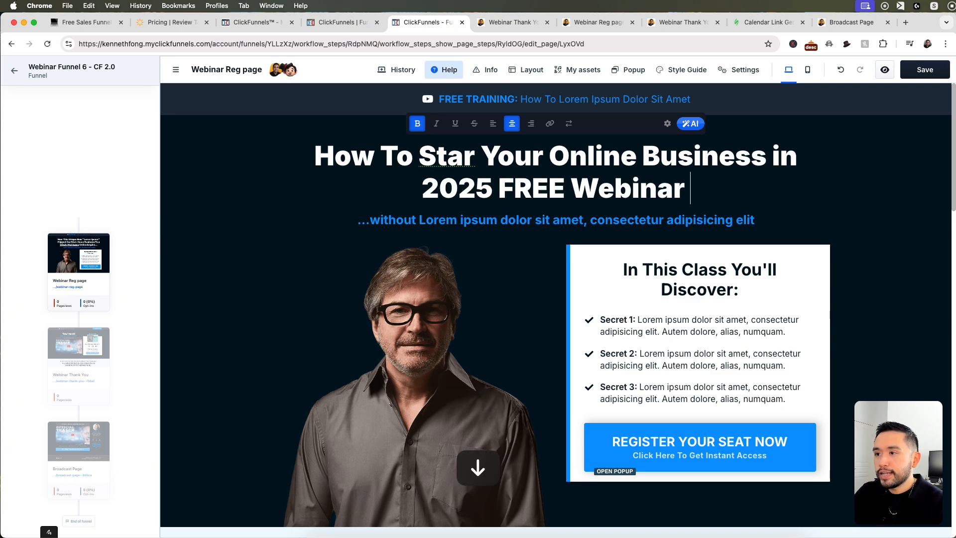
key(super+Right)
text(!)
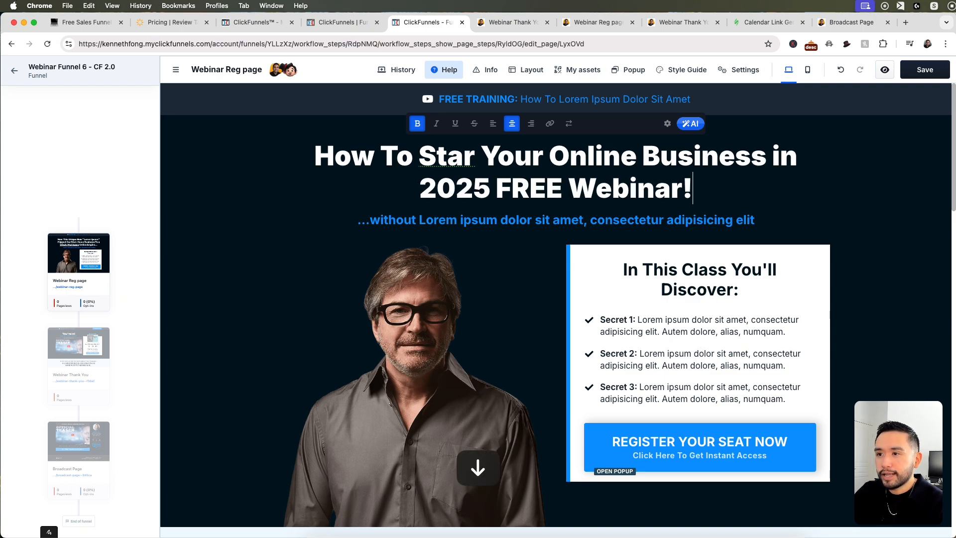
click(475, 157)
text(t)
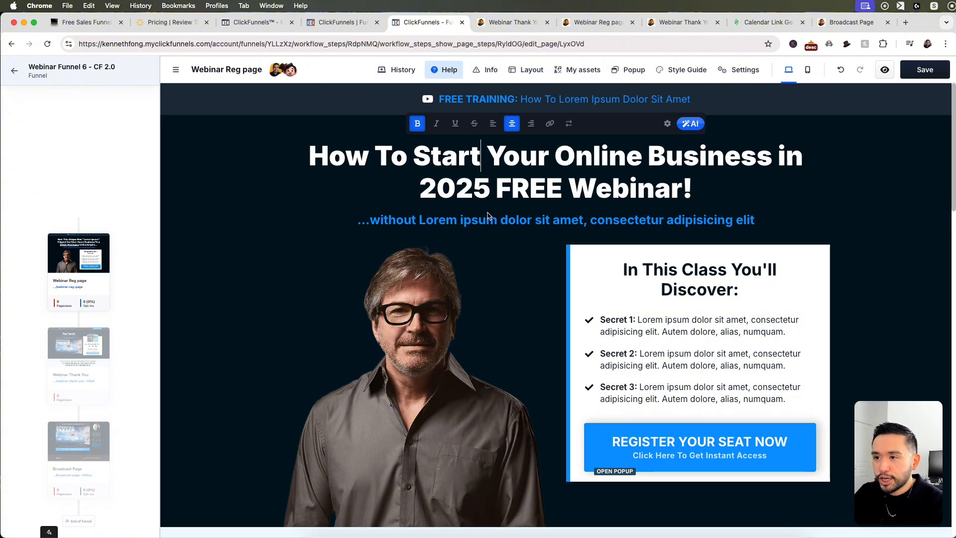
View the settings of the large portrait image below the headline and the image gallery used to replace it
scroll(506, 232, down, 2)
click(506, 235)
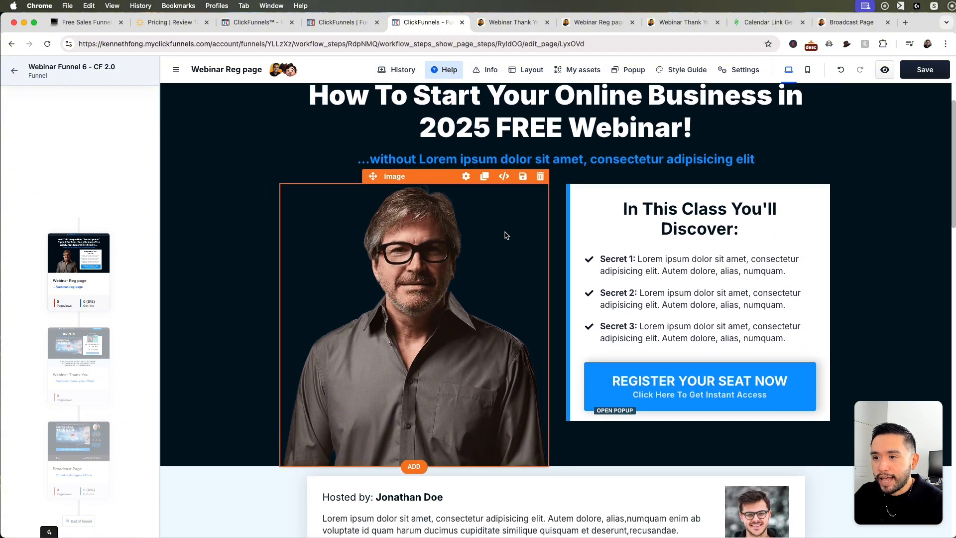
click(466, 177)
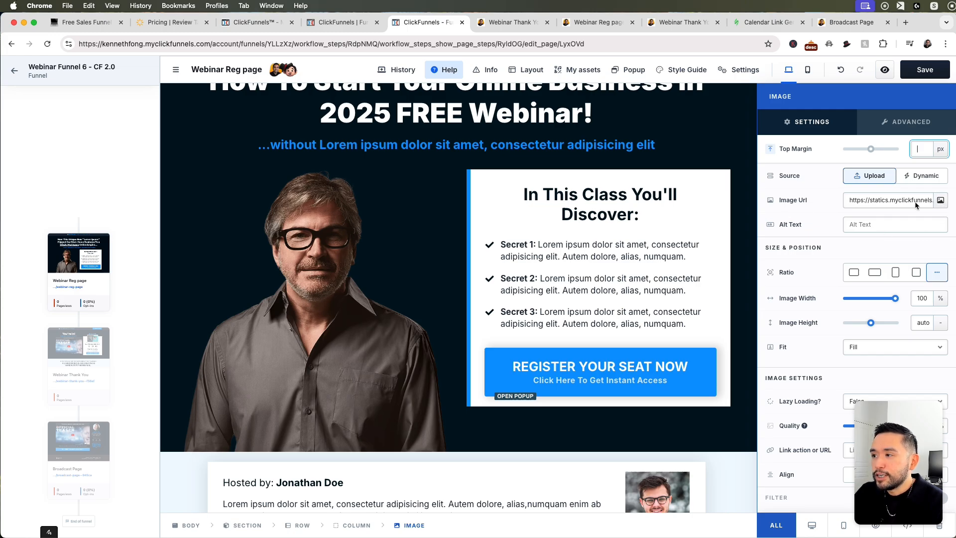
click(941, 200)
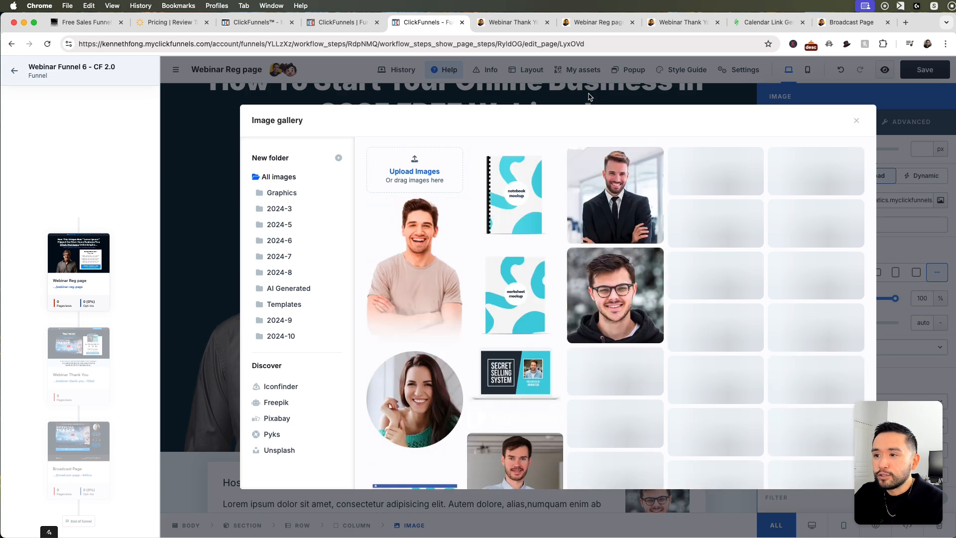
click(589, 96)
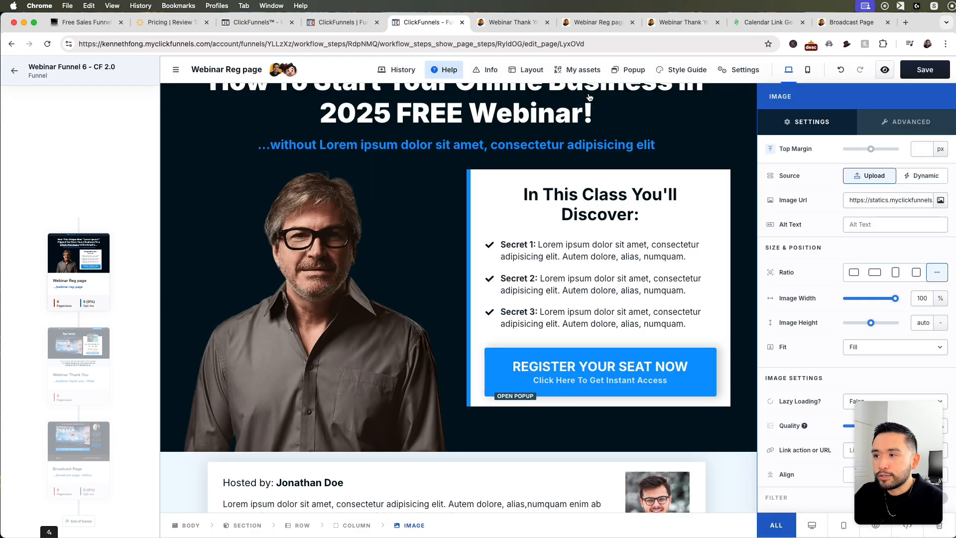
click(661, 138)
Look through the registration page's host section, the three secret cards, the registration button and the testimonials
scroll(678, 160, down, 3)
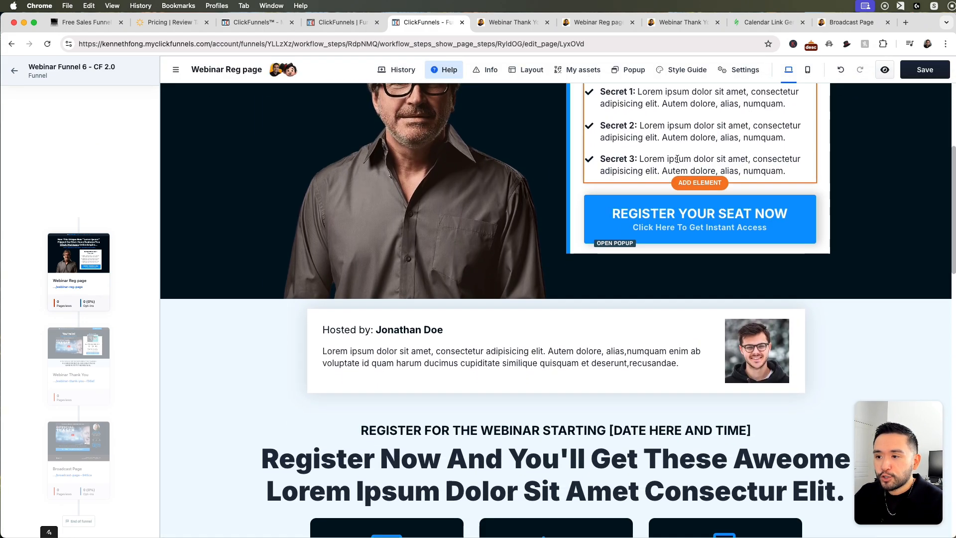
scroll(678, 159, down, 2)
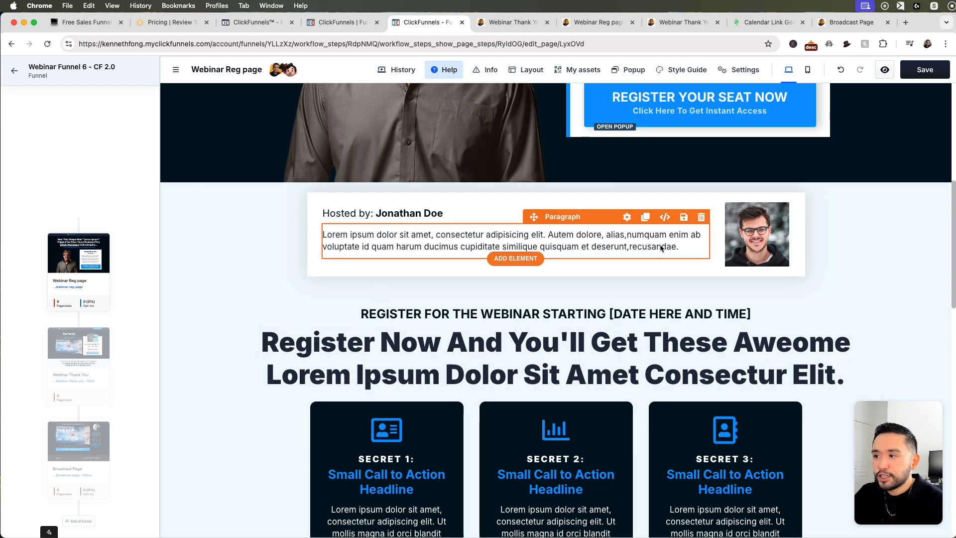
scroll(660, 245, down, 2)
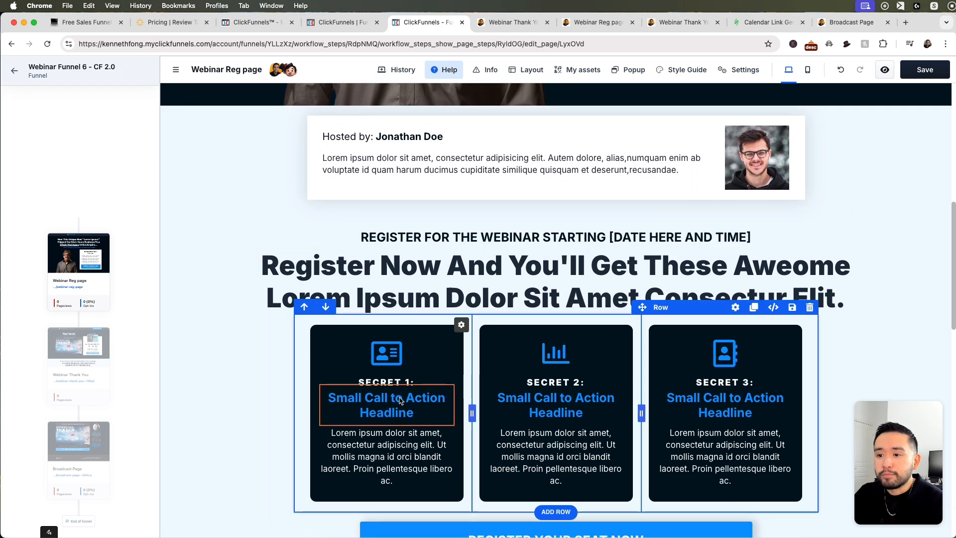
scroll(401, 401, down, 2)
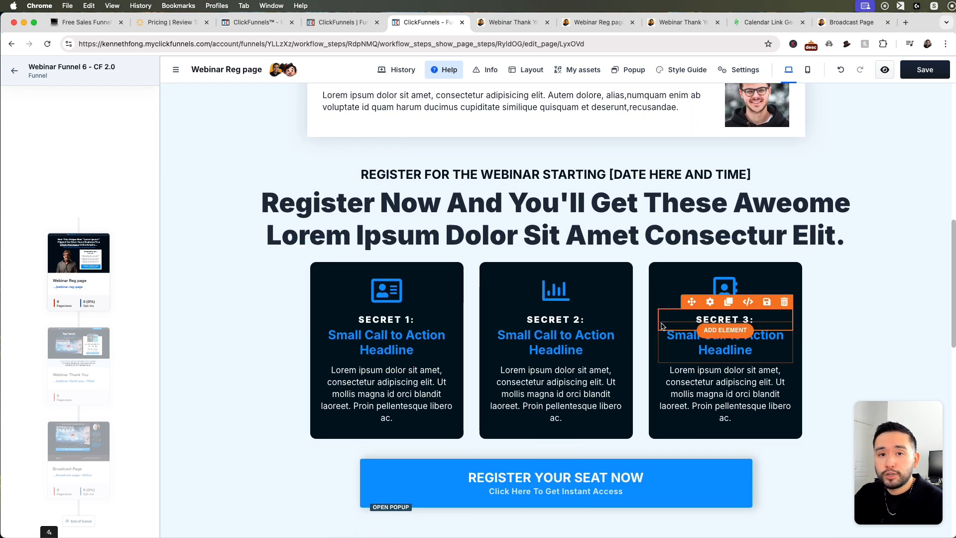
scroll(660, 325, down, 6)
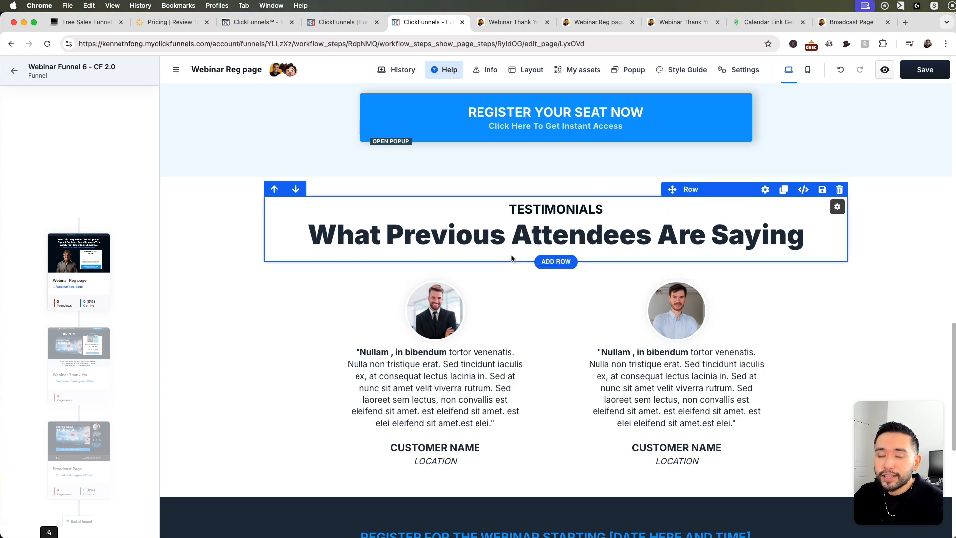
Check the ReviewTagger pricing page, return to the Webinar Reg page editor and view the testimonials and closing registration section
click(165, 26)
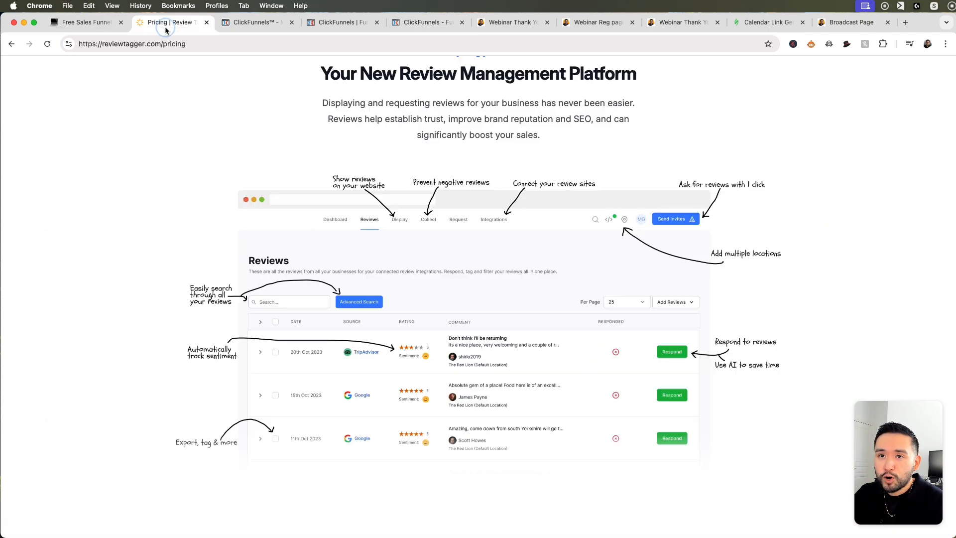
scroll(378, 133, up, 3)
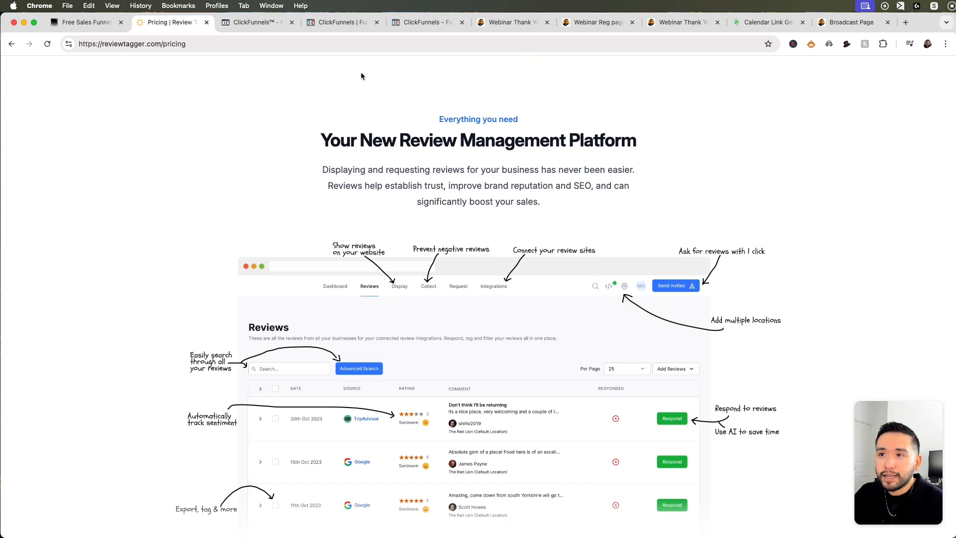
click(435, 23)
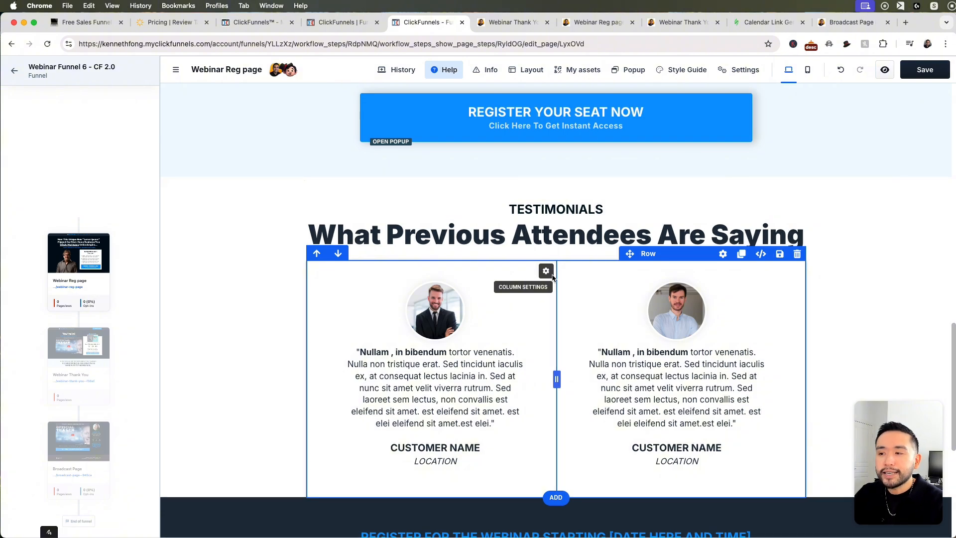
scroll(547, 279, down, 2)
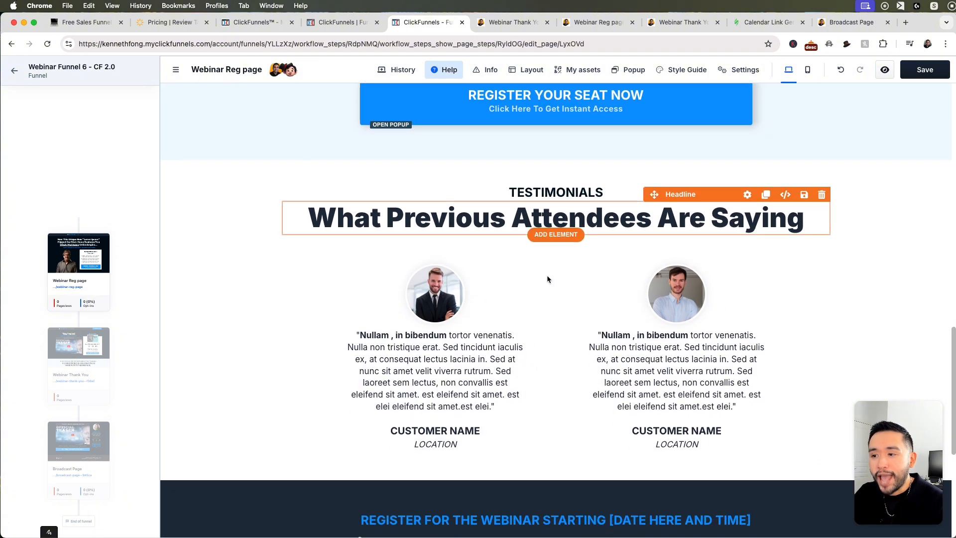
scroll(539, 278, down, 3)
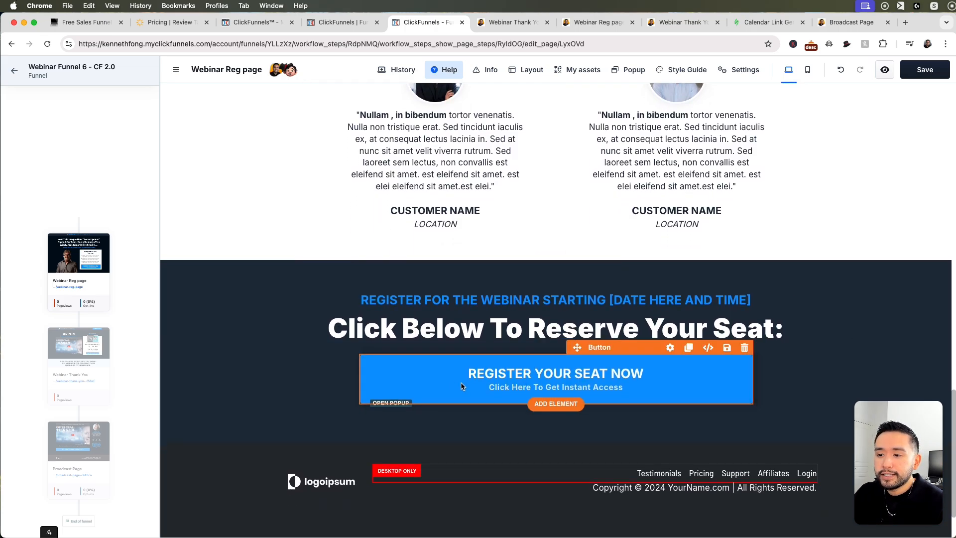
Open the page's registration popup and examine the timer type and reset settings of its countdown
scroll(545, 388, up, 20)
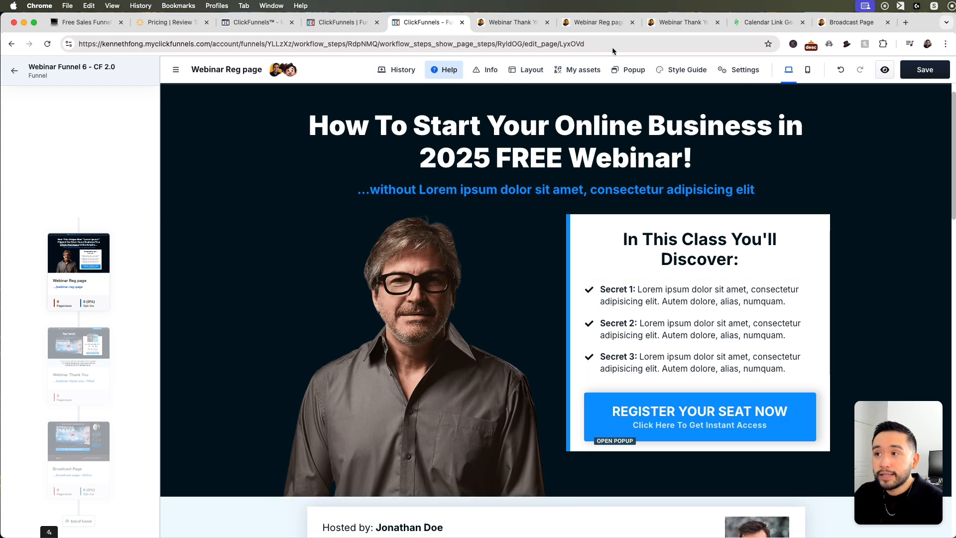
click(625, 70)
click(640, 91)
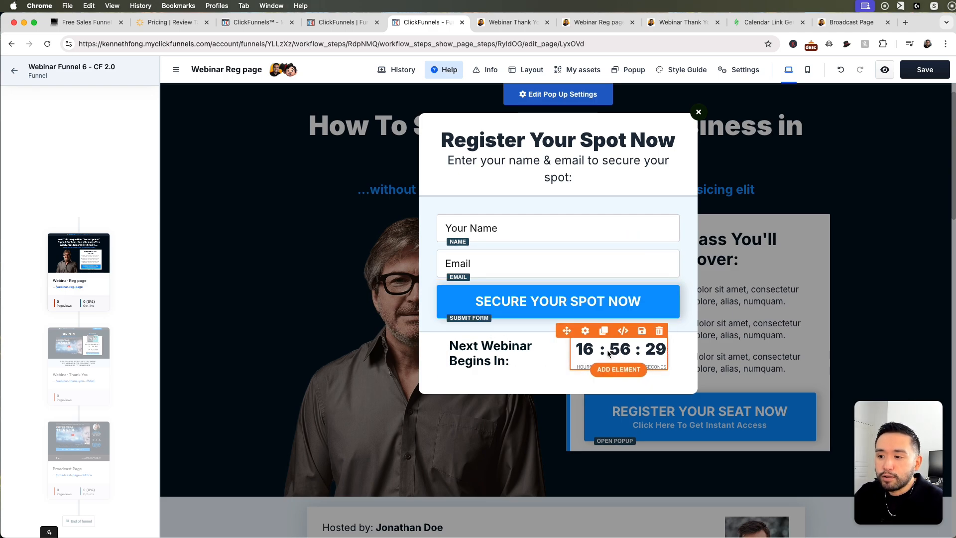
click(586, 338)
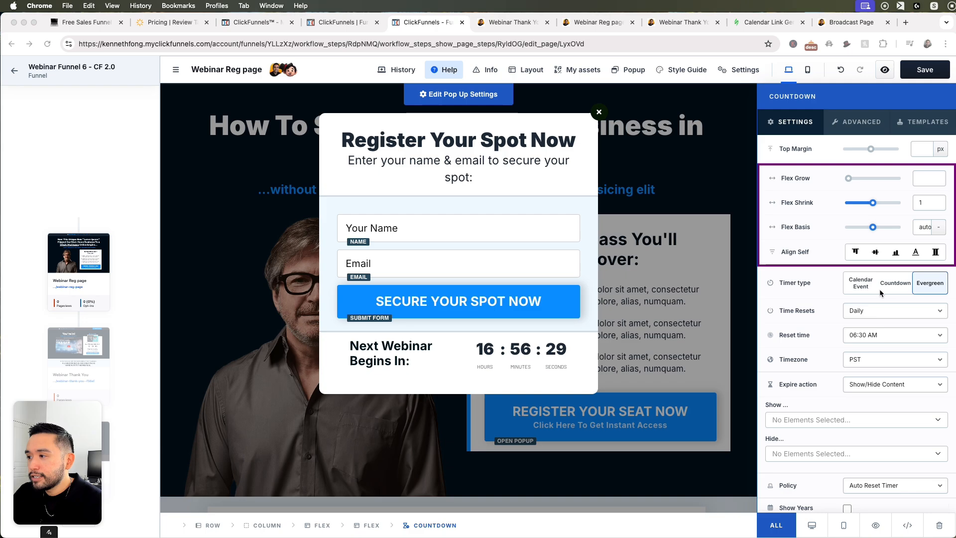
scroll(881, 291, down, 1)
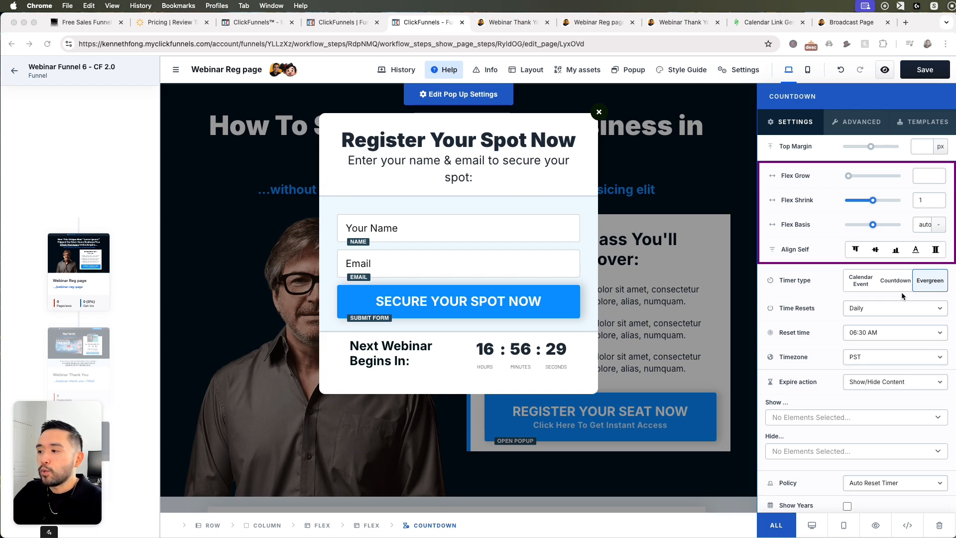
Switch the popup countdown's timer type to Countdown and set its end date to 12/09/2024
scroll(869, 298, down, 1)
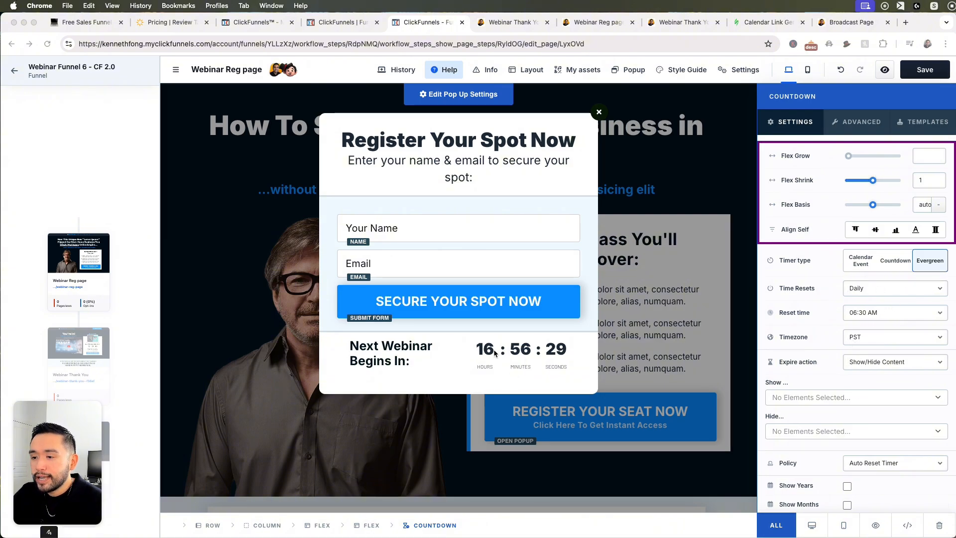
click(891, 273)
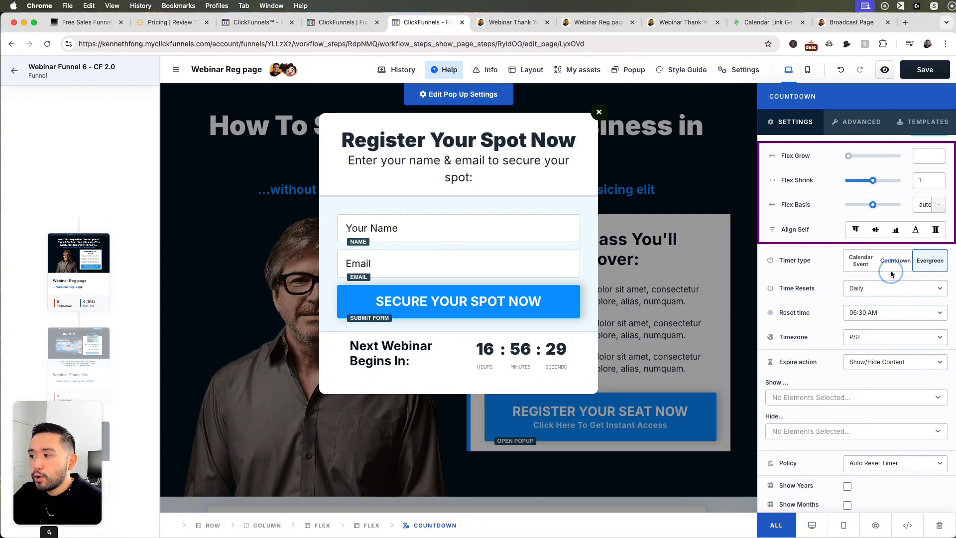
click(890, 263)
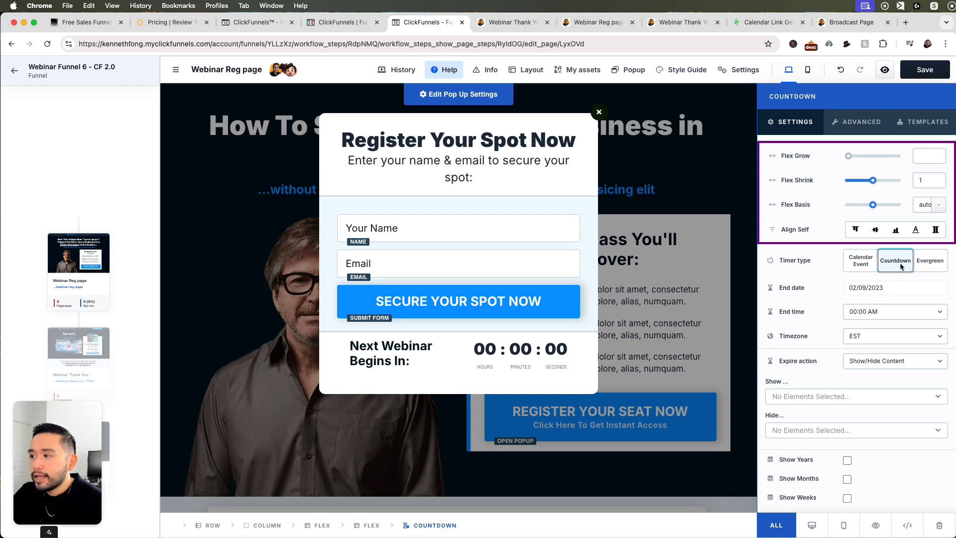
click(864, 290)
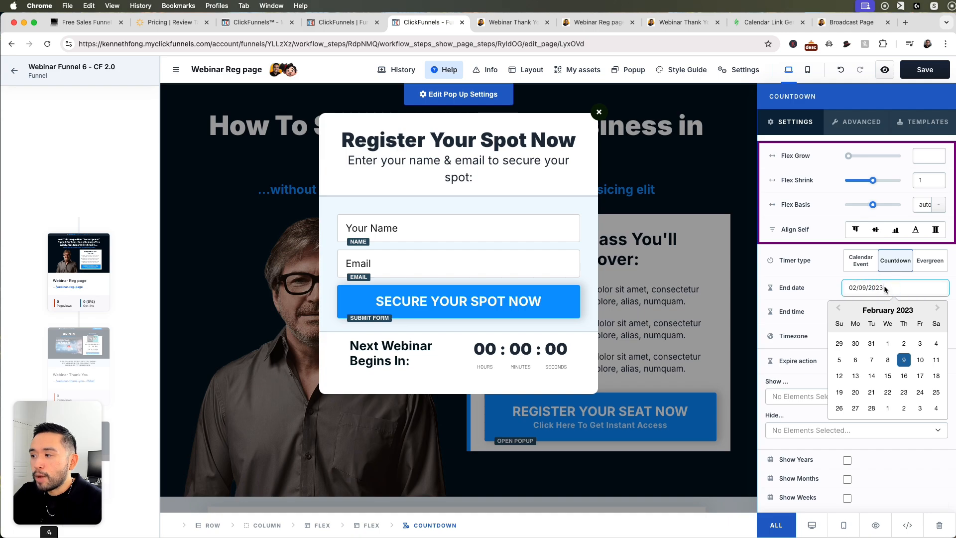
click(856, 289)
key(BackSpace)
key(BackSpace)
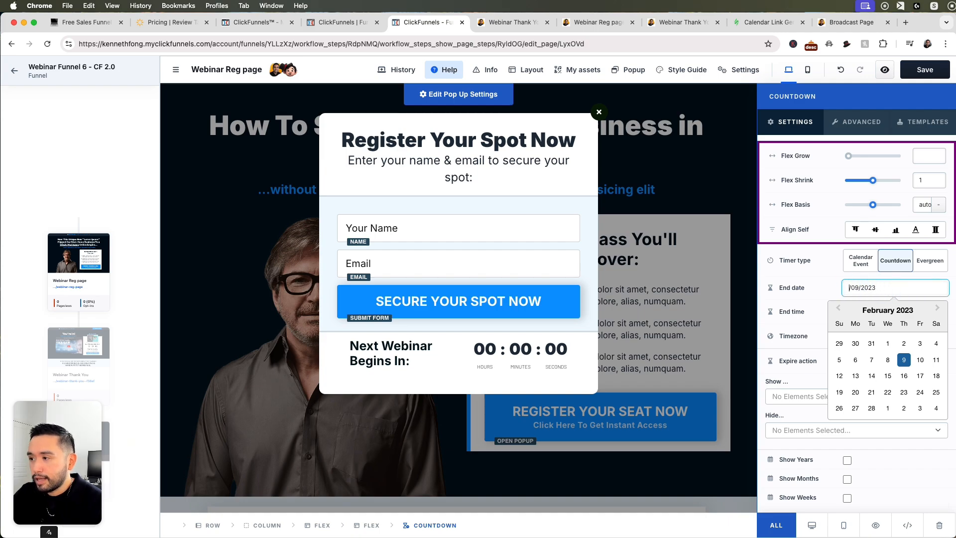
text(12)
click(886, 287)
key(BackSpace)
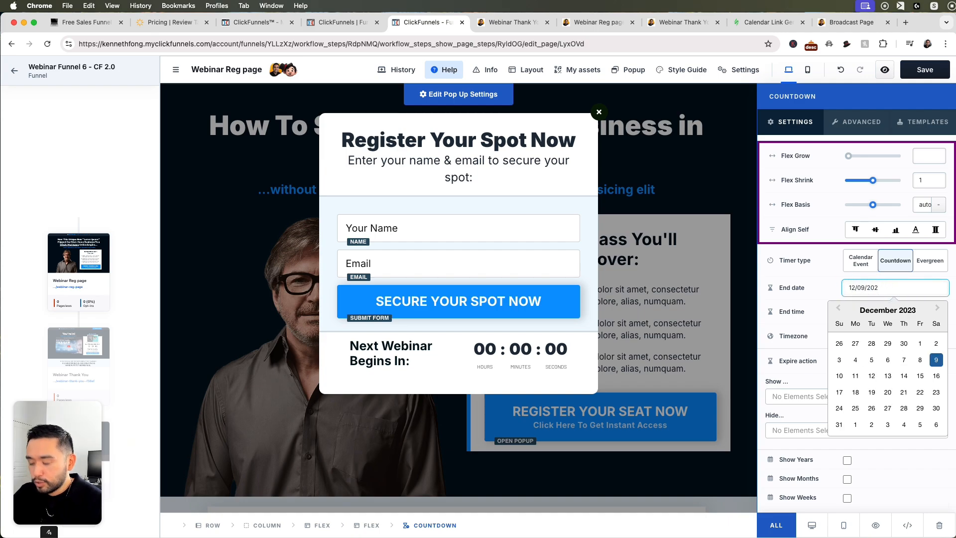
text(4)
Set the countdown's end time to 09:30 AM and check the available expire actions, keeping Show/Hide Content
click(871, 312)
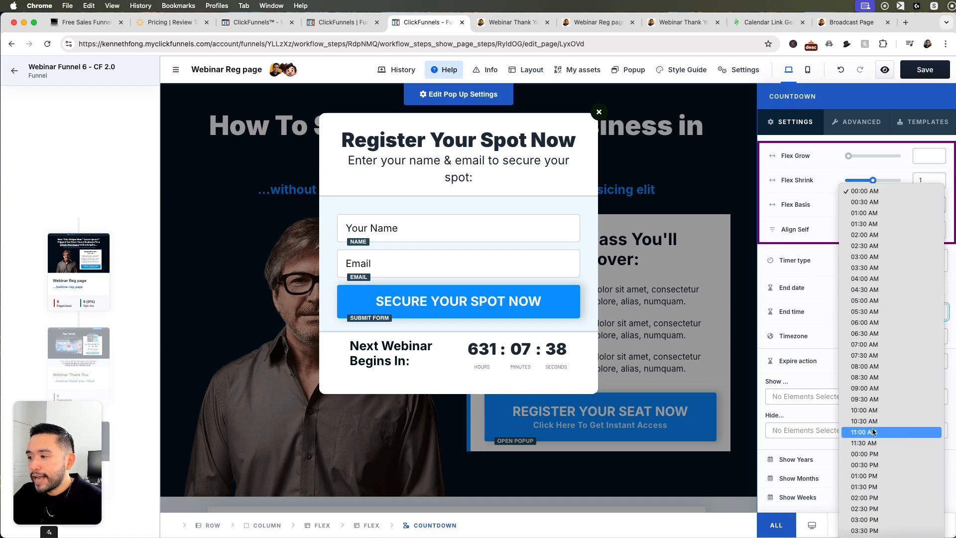
click(867, 399)
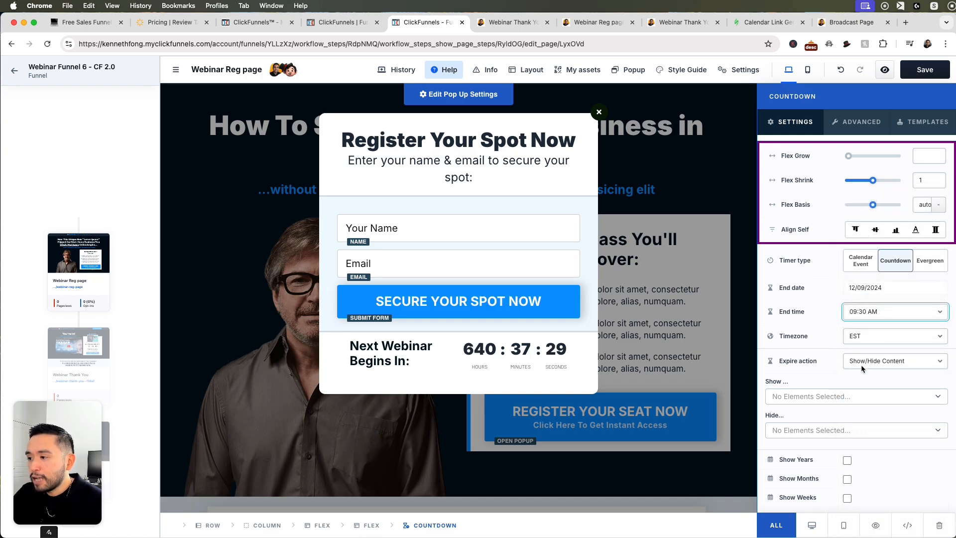
click(882, 360)
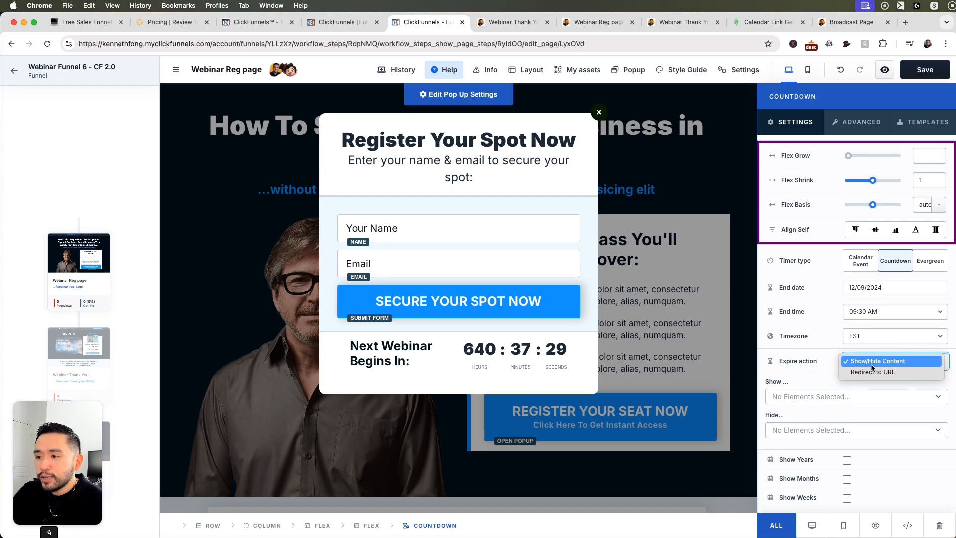
click(814, 378)
Add days to the countdown display, trying out years, months and weeks but leaving those three switched off
scroll(819, 378, down, 2)
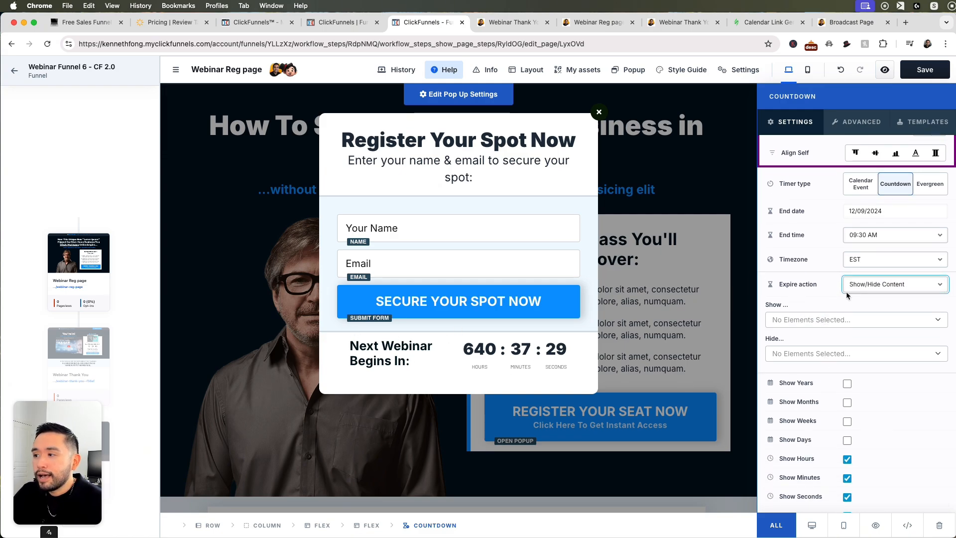
scroll(848, 295, up, 2)
scroll(857, 299, down, 4)
click(848, 396)
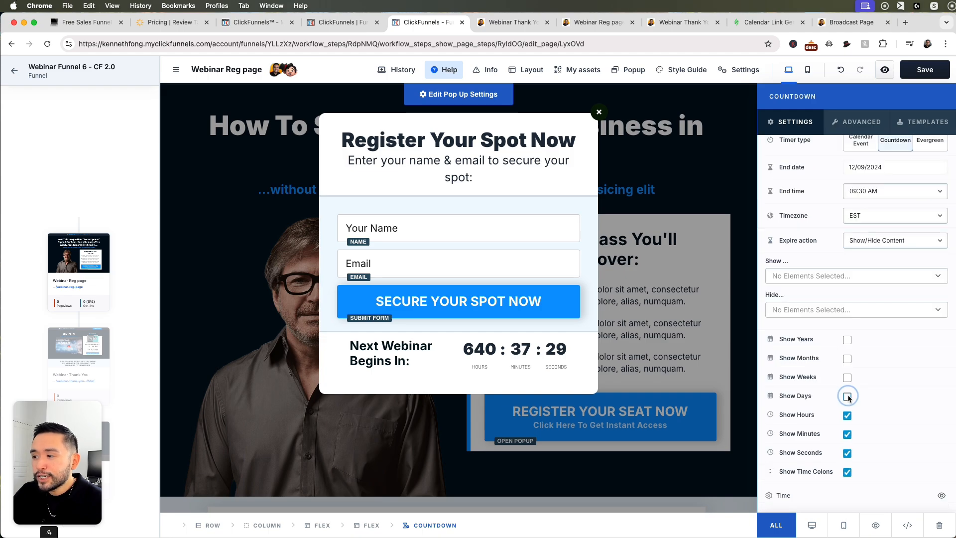
click(847, 378)
click(848, 359)
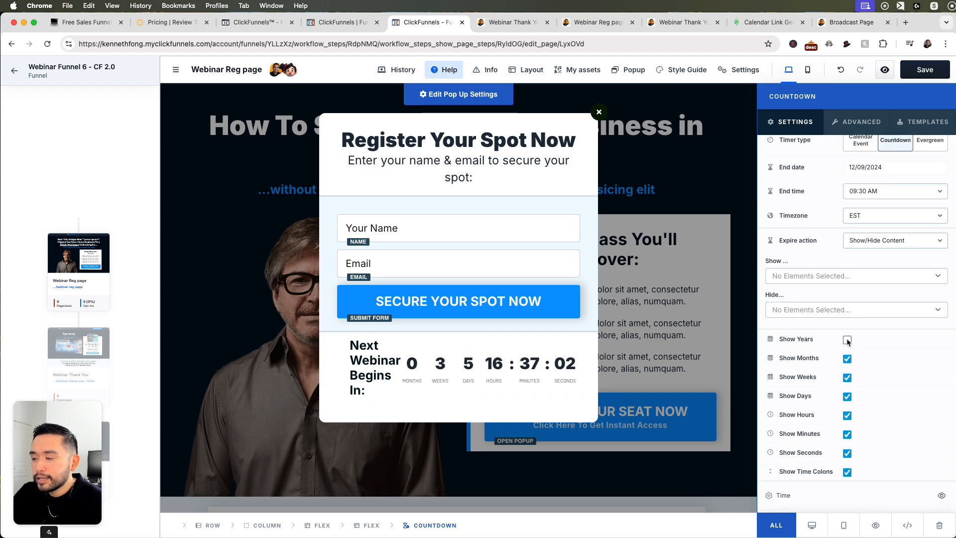
click(847, 341)
click(847, 340)
click(848, 359)
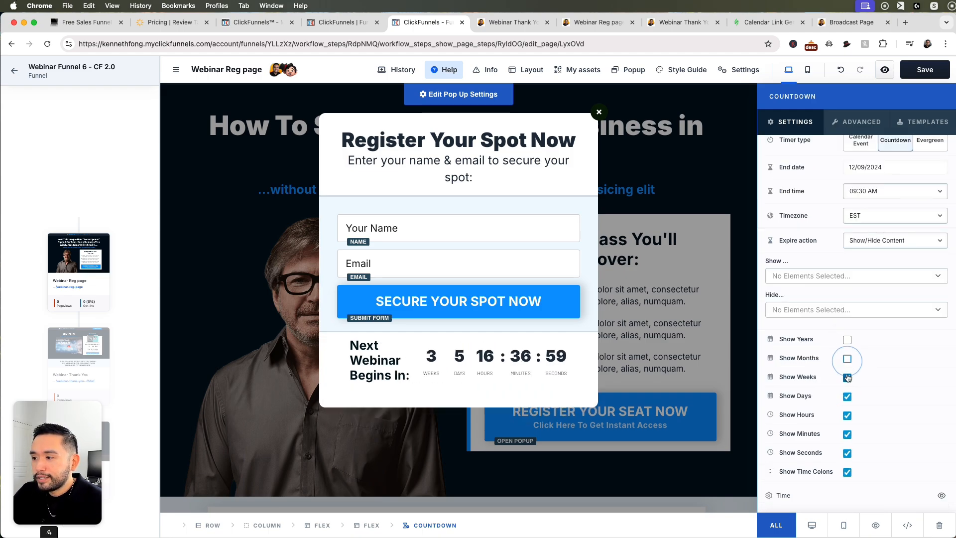
click(847, 379)
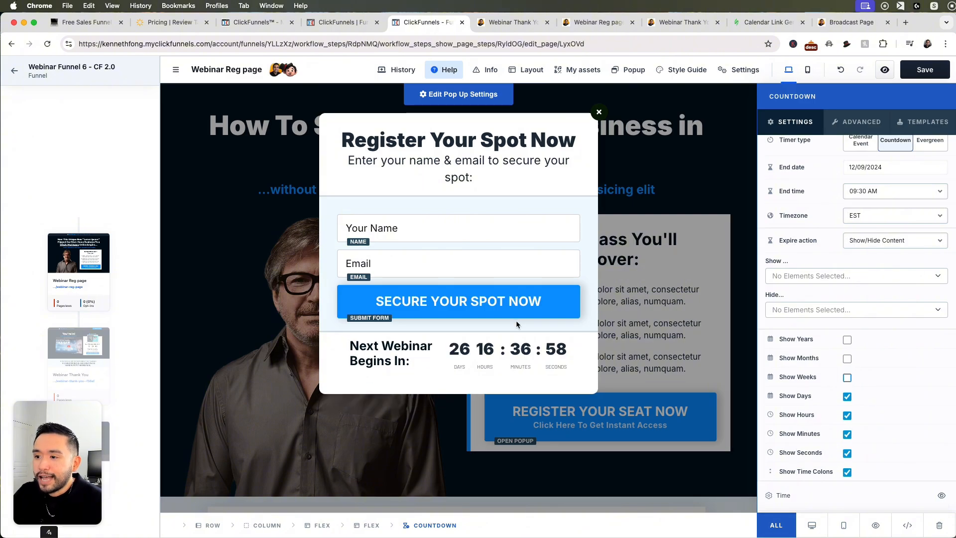
Close the registration popup and save the Webinar Reg page with the Save Anyway option
click(679, 287)
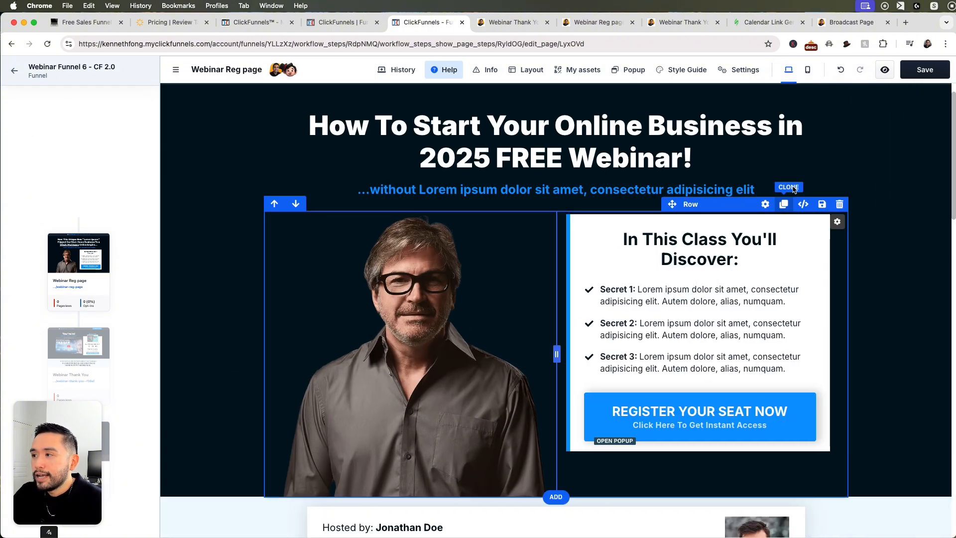
click(921, 70)
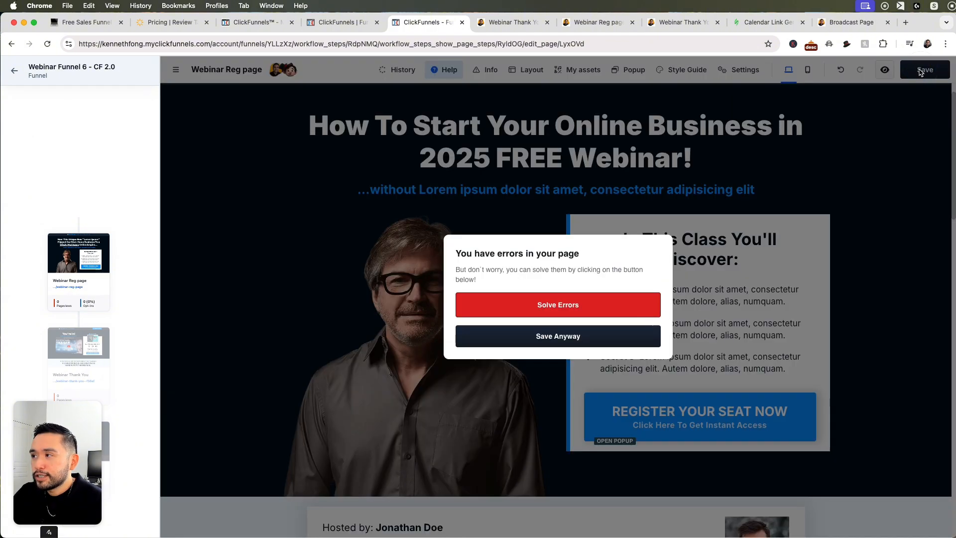
click(561, 337)
drag(483, 423, 882, 439)
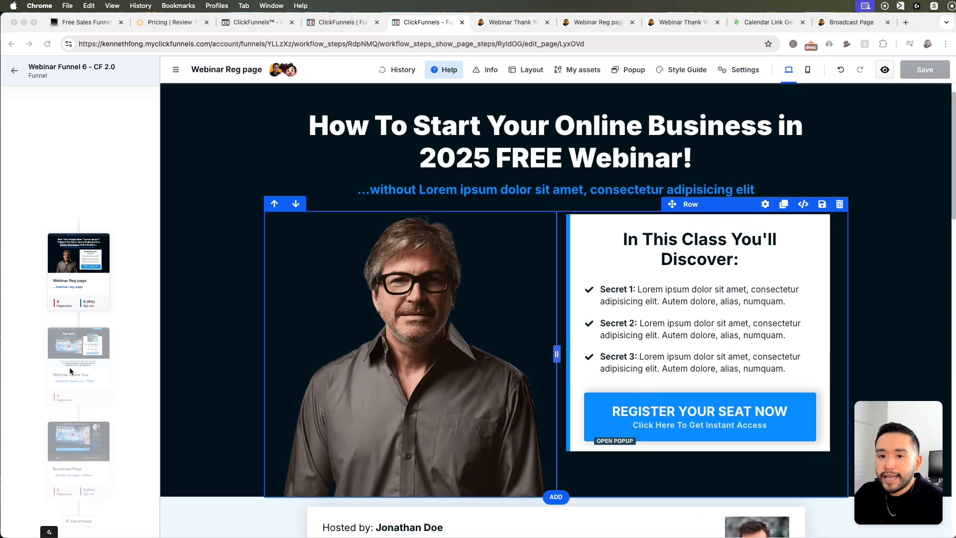
Open the Webinar Thank You page in the editor and look through its video, ticket card and handout downloads
click(74, 364)
click(74, 364)
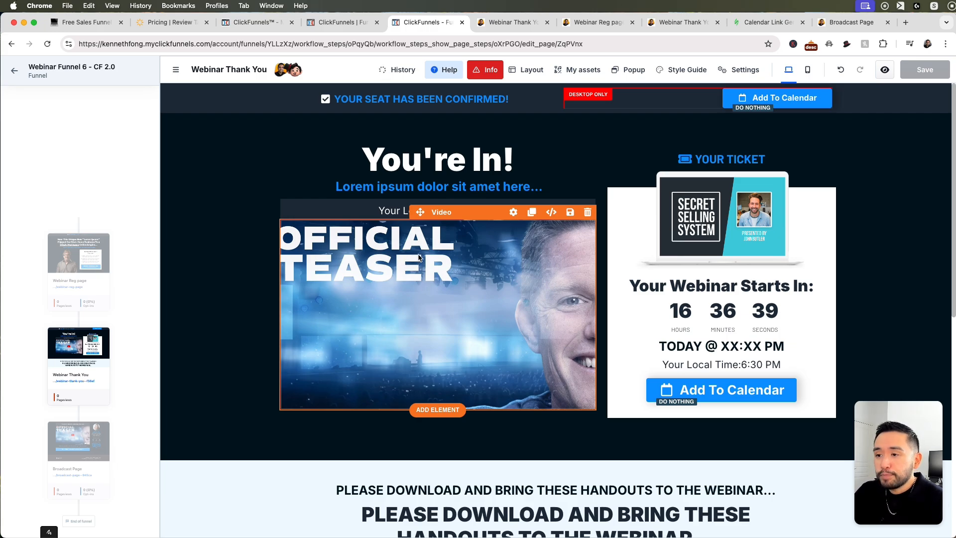
scroll(419, 259, down, 2)
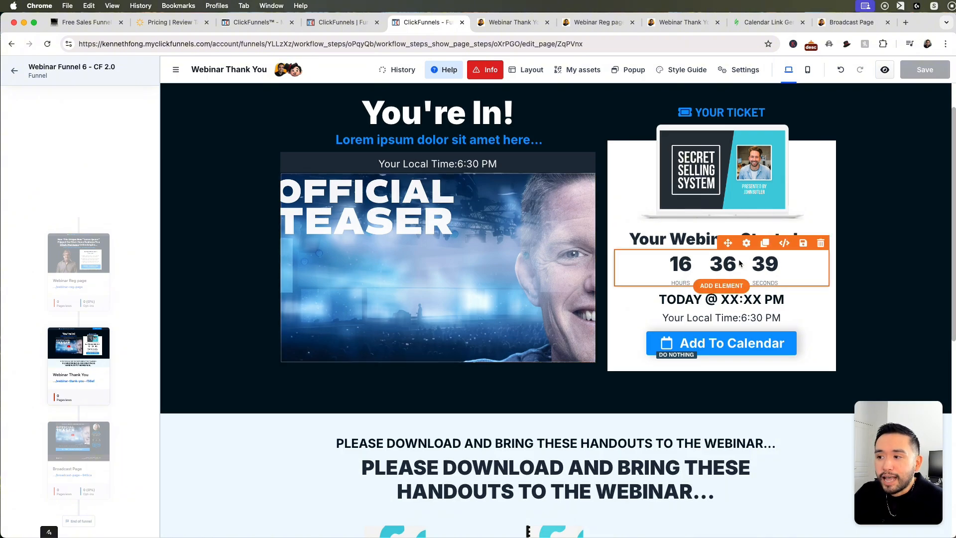
scroll(741, 262, down, 10)
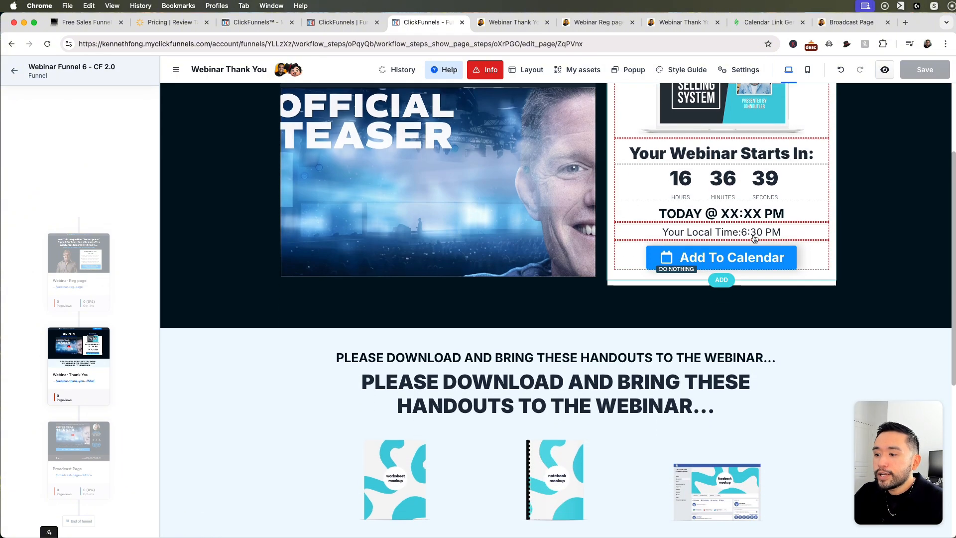
scroll(548, 254, down, 4)
scroll(435, 283, up, 4)
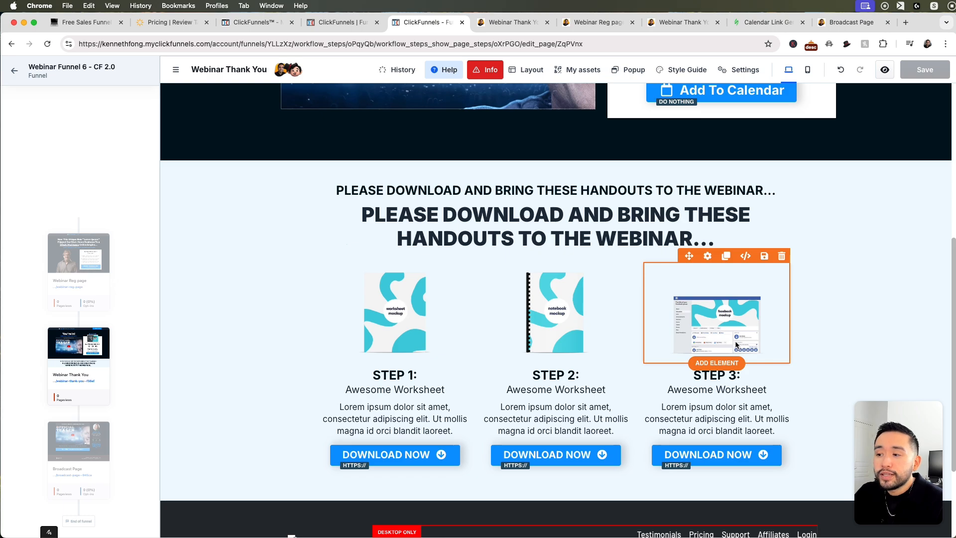
Review the thank-you page from the handout steps back up to the ticket card's countdown and Add To Calendar button
click(700, 329)
scroll(715, 401, up, 2)
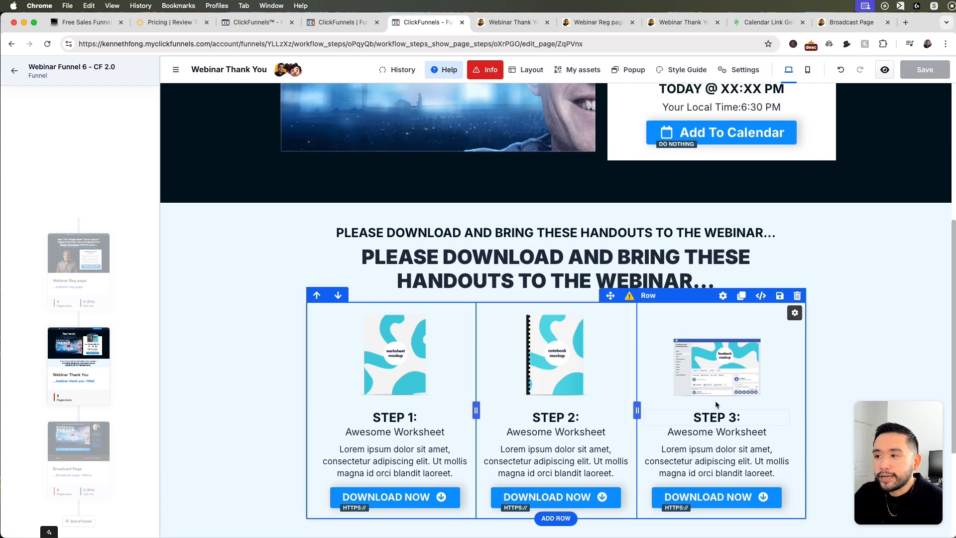
scroll(715, 400, up, 5)
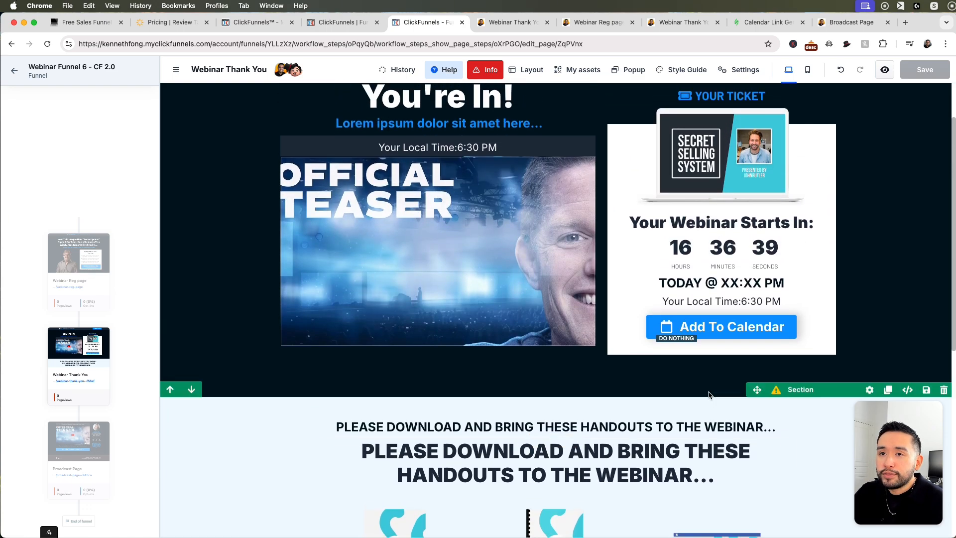
scroll(709, 395, up, 1)
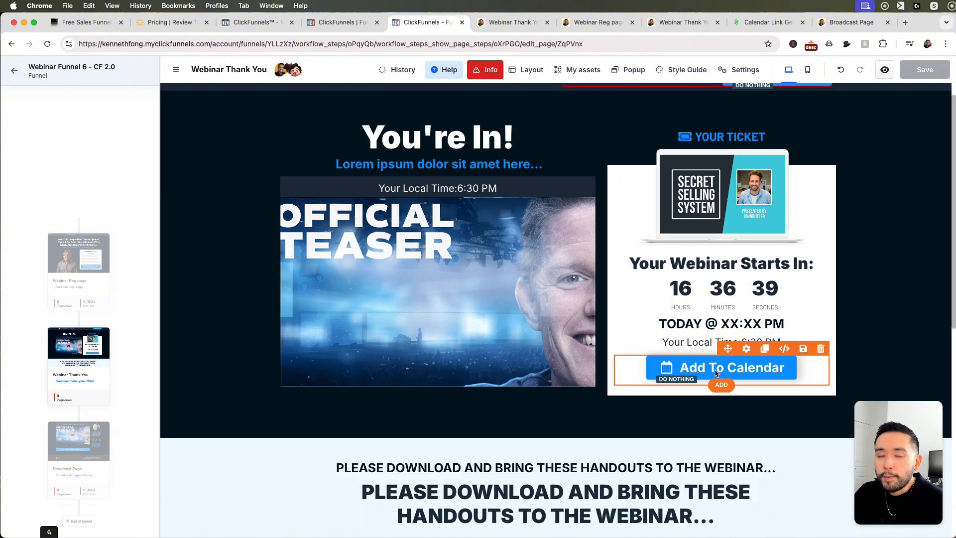
scroll(716, 373, up, 1)
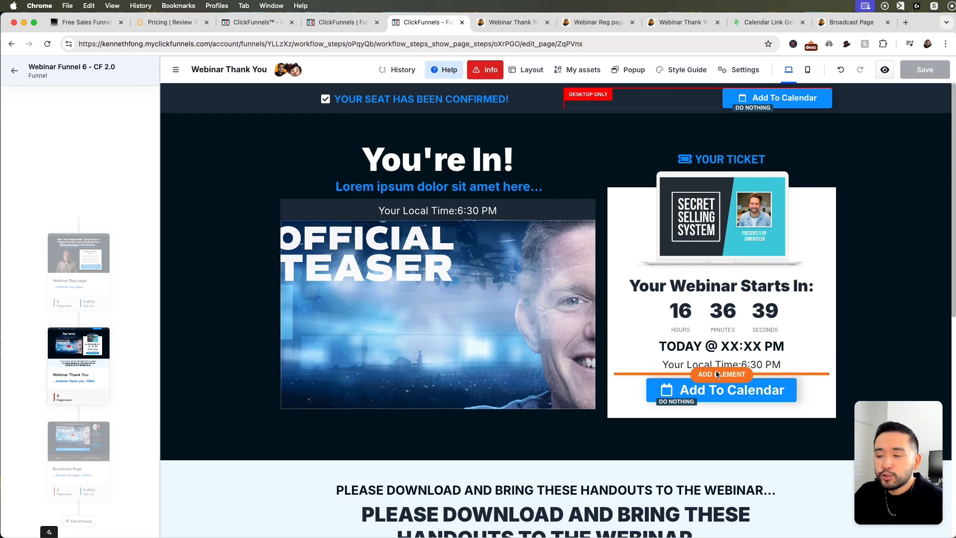
click(732, 298)
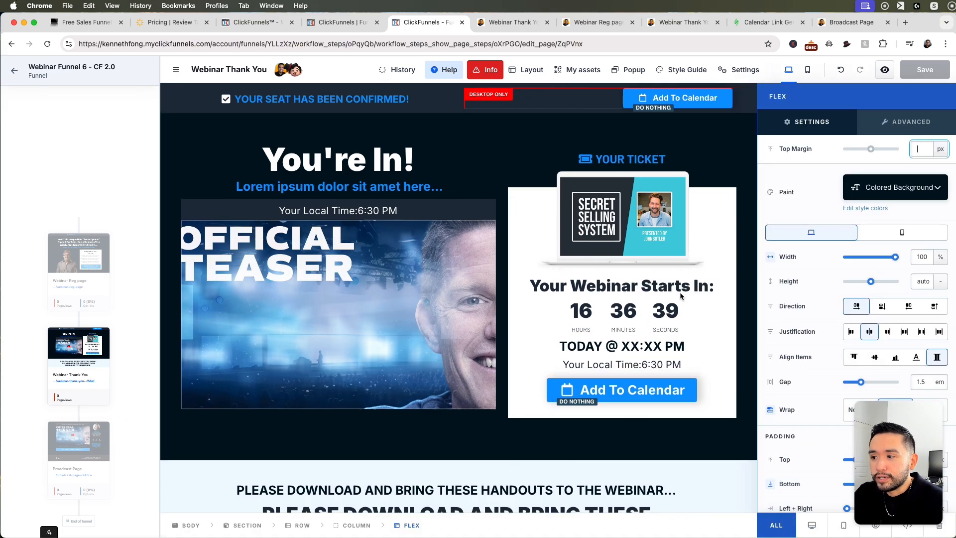
key(Escape)
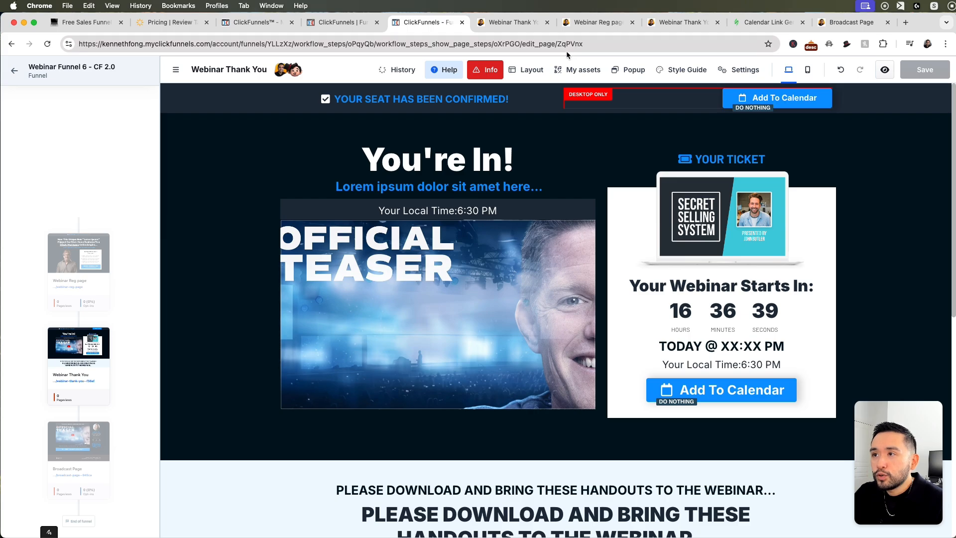
Switch to Stripo's Calendar Link Generator and examine its event form and the calendar links it generates
click(764, 23)
scroll(567, 194, down, 5)
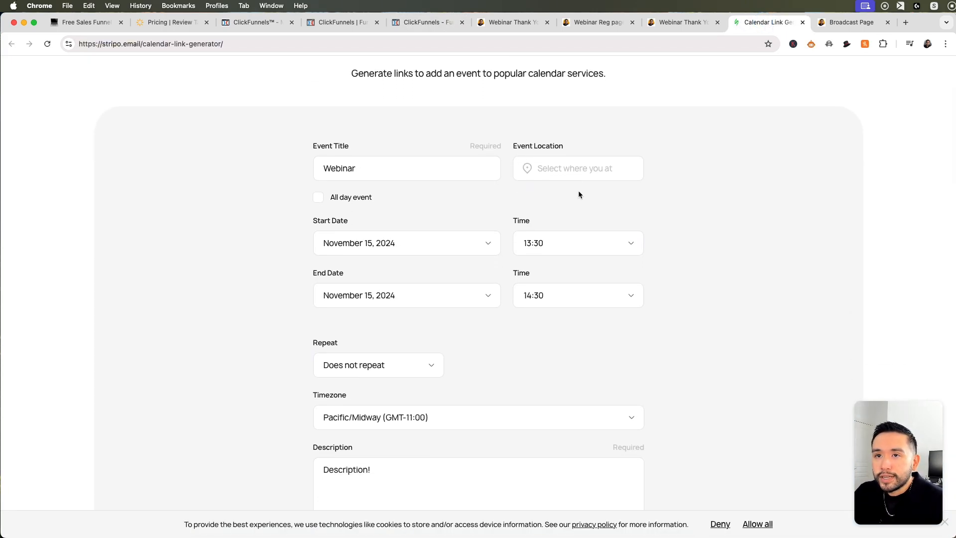
scroll(562, 199, up, 5)
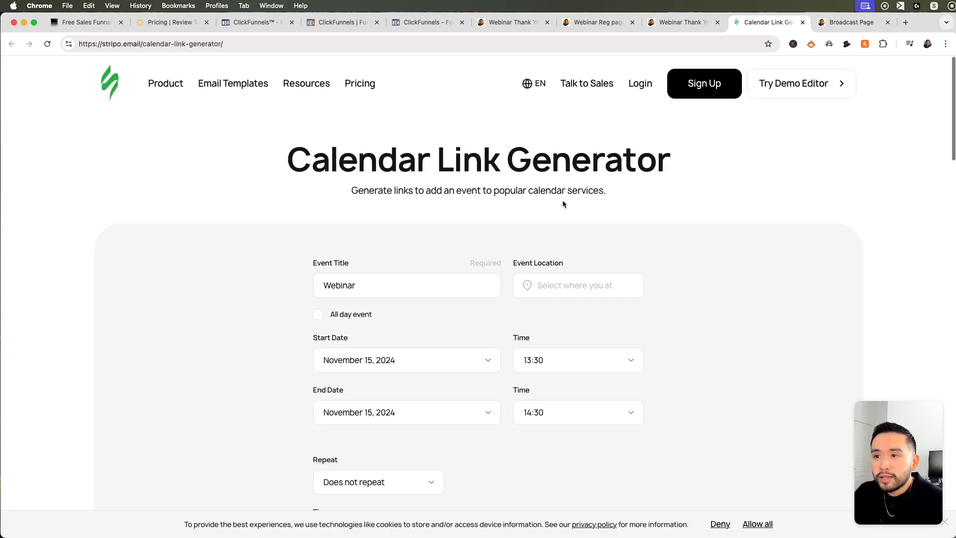
drag(288, 160, 658, 178)
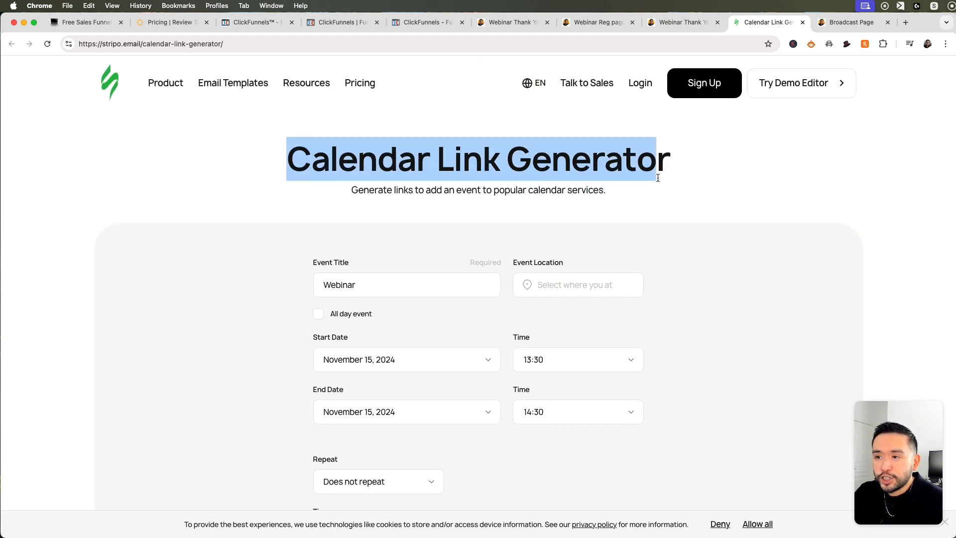
scroll(659, 182, down, 4)
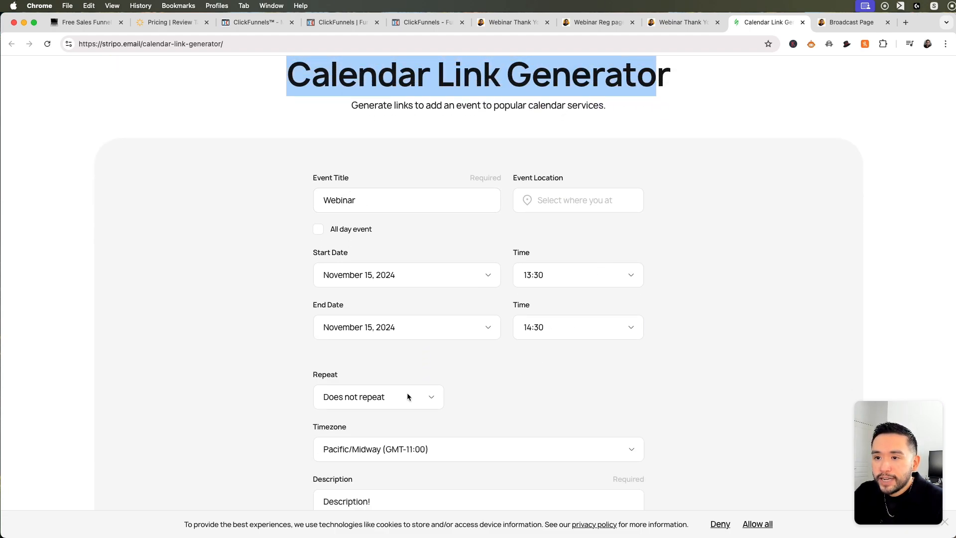
scroll(343, 279, down, 6)
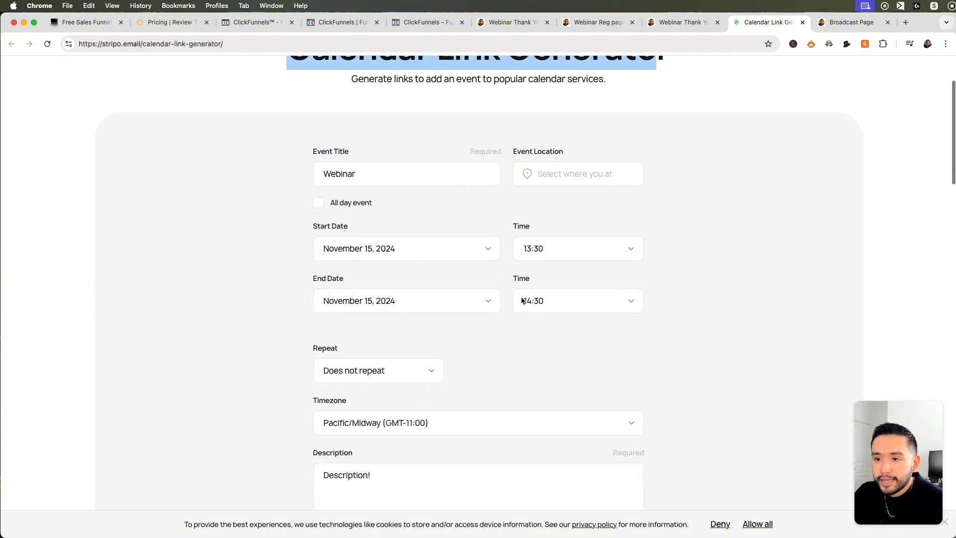
scroll(379, 354, down, 8)
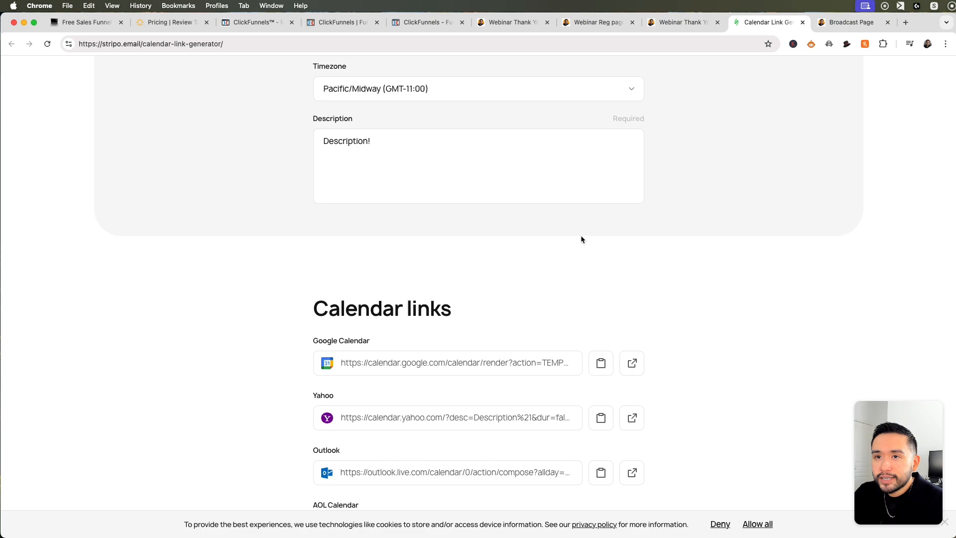
scroll(550, 165, down, 8)
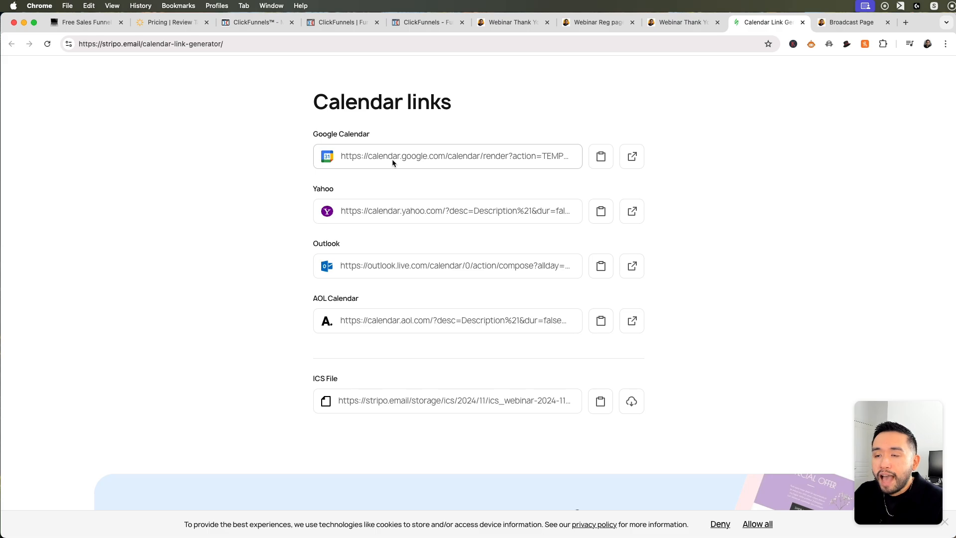
scroll(409, 141, up, 2)
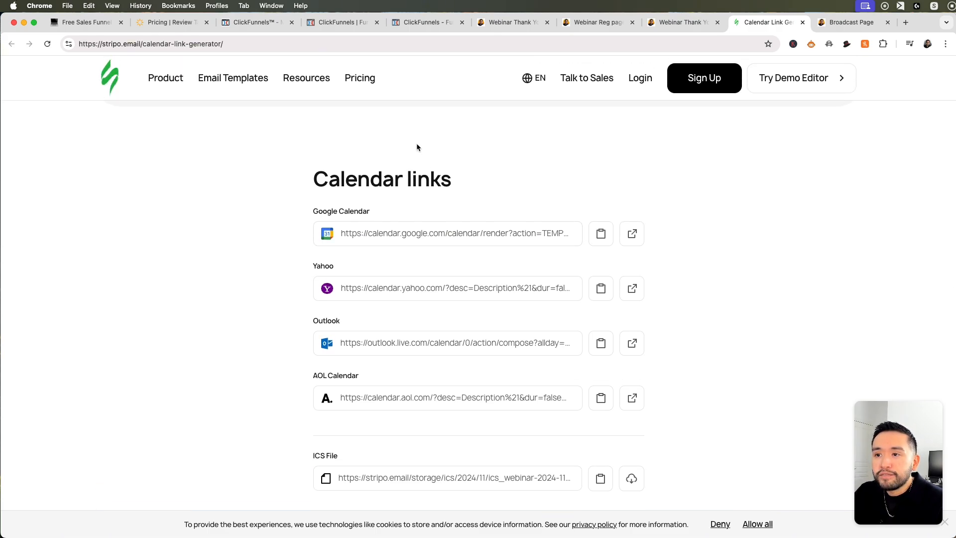
Copy the generated Google Calendar link and open the settings of the ticket card's Add To Calendar button in ClickFunnels
click(601, 235)
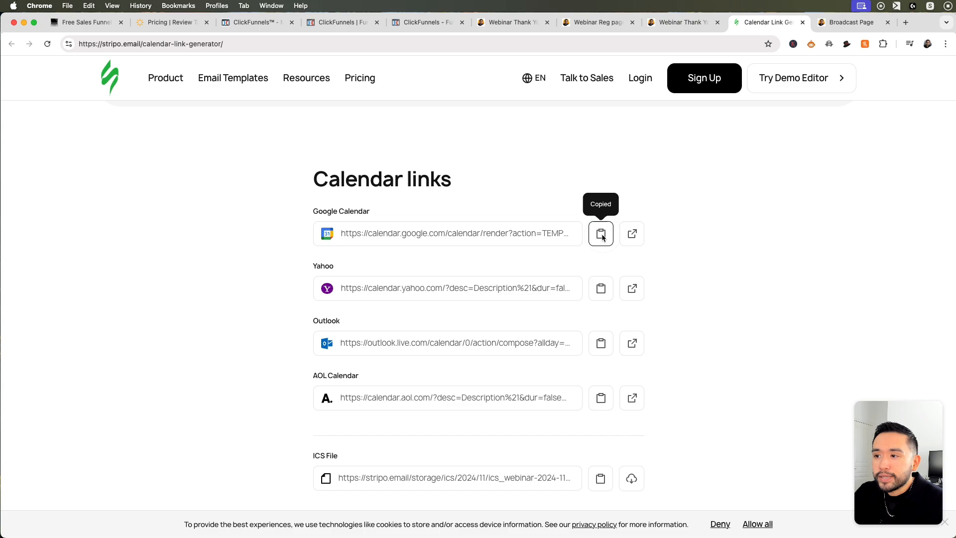
click(427, 22)
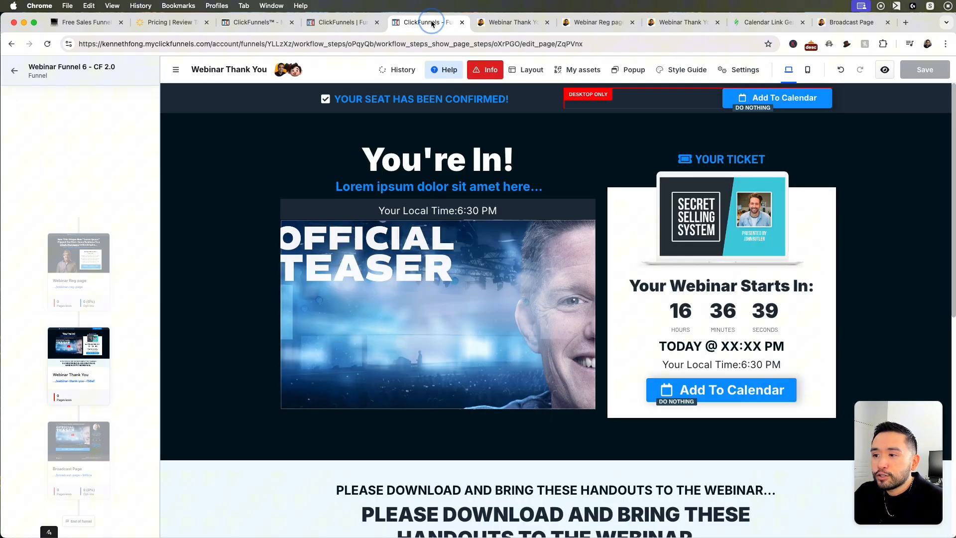
click(749, 394)
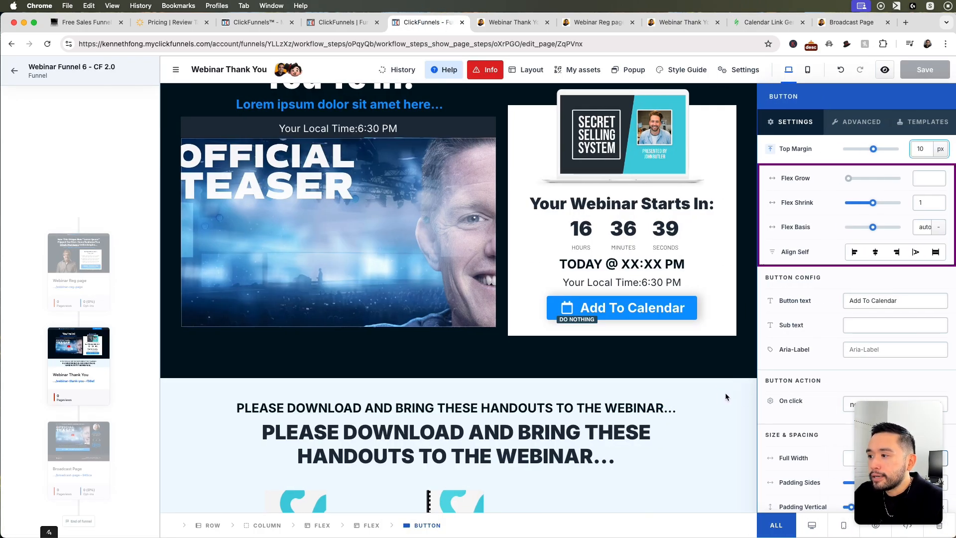
drag(899, 463, 90, 456)
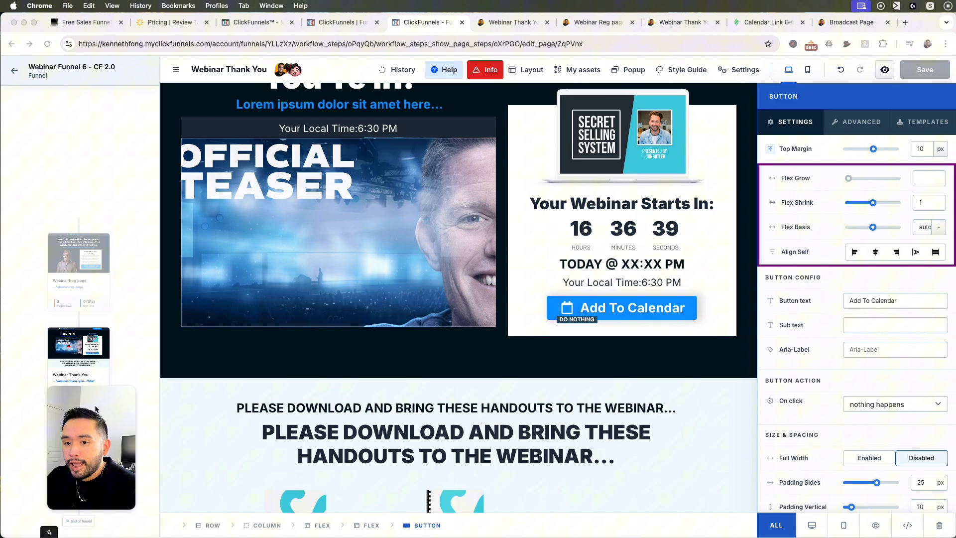
Make the Add To Calendar button go to the copied Google Calendar link as a custom URL, then save the page anyway
click(925, 403)
click(926, 403)
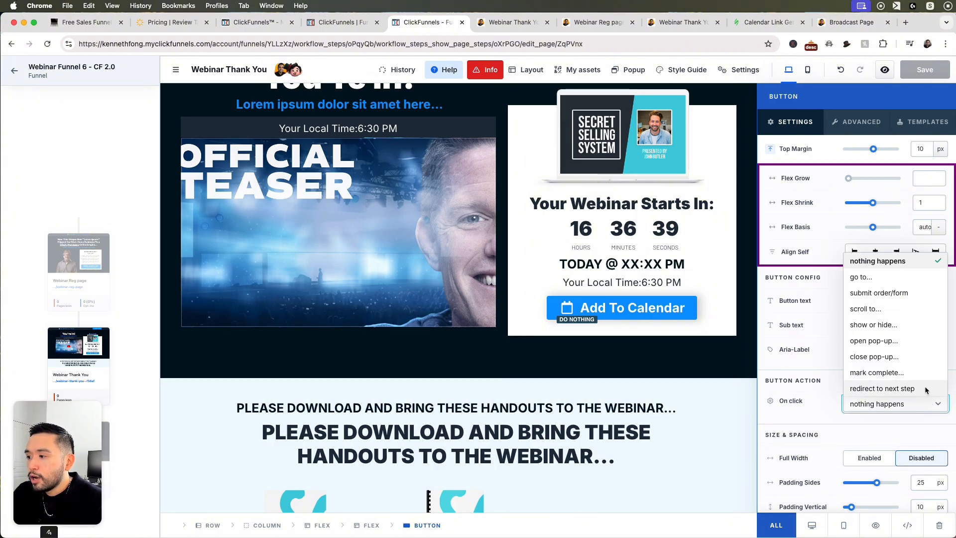
click(901, 280)
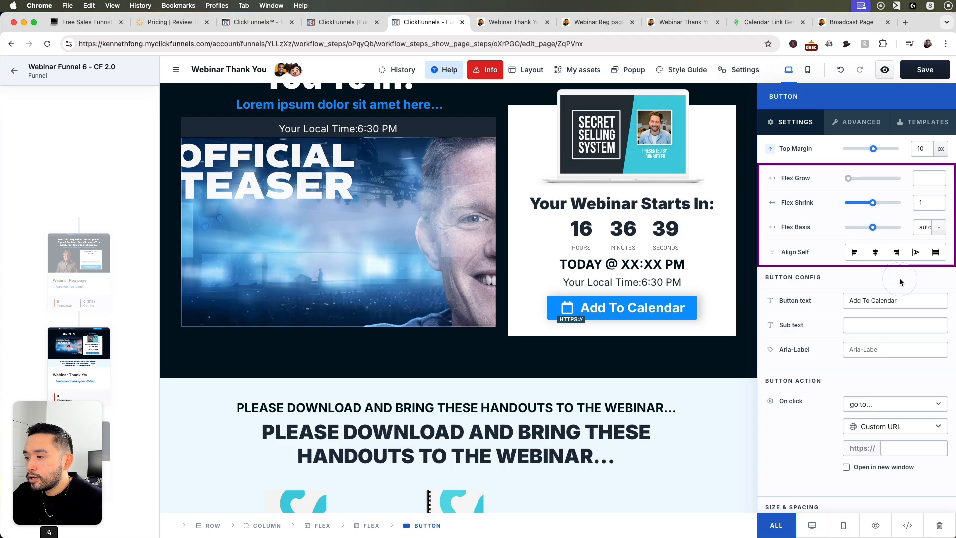
click(907, 448)
key(super+v)
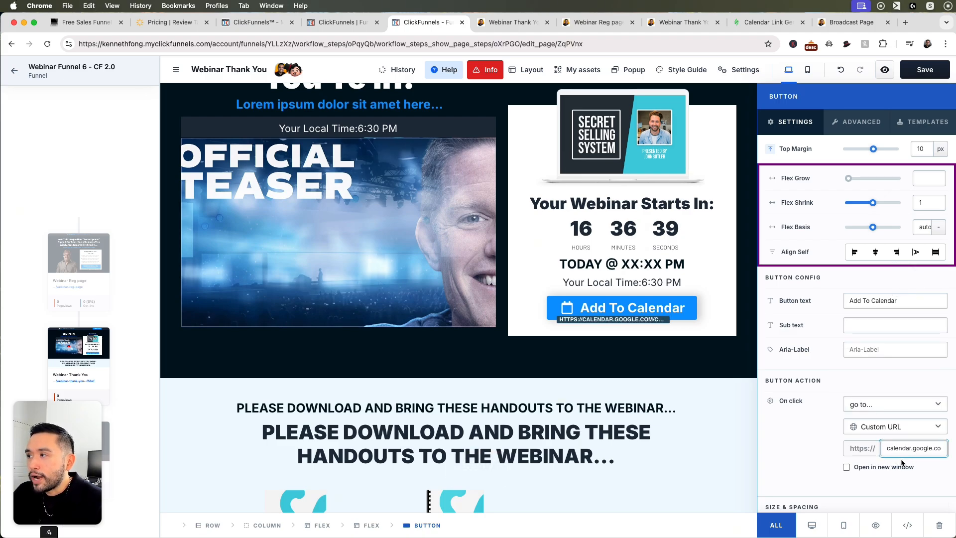
click(924, 72)
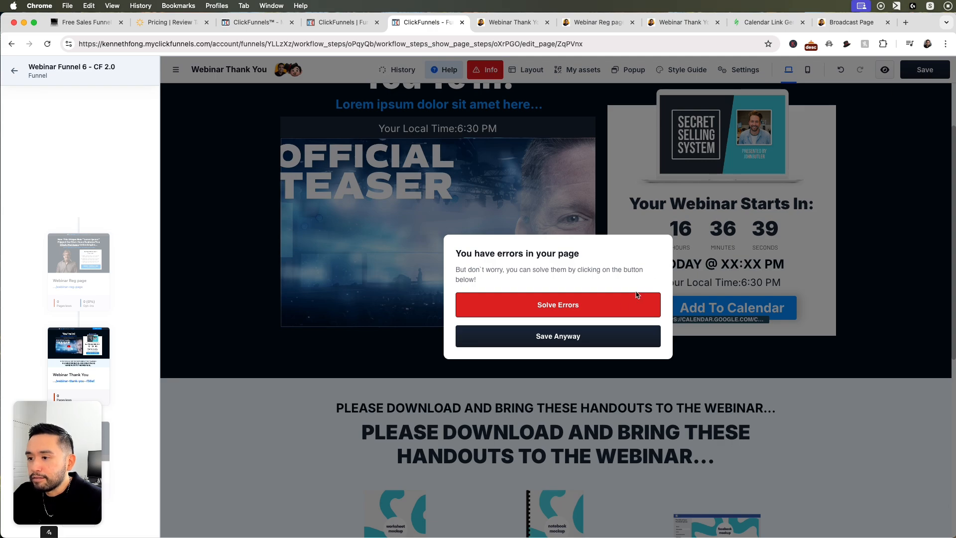
click(597, 336)
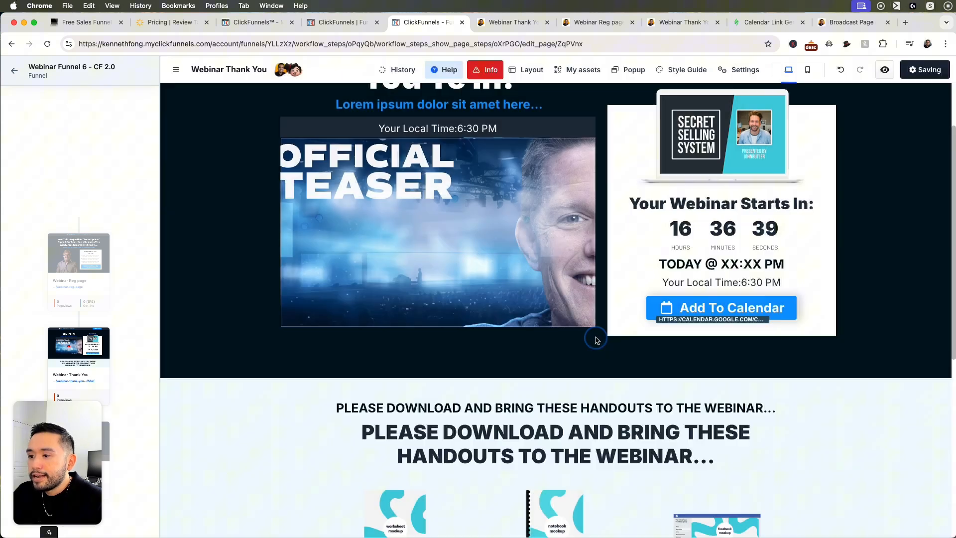
Preview the event form opened by Stripo's Google Calendar link, close it, and return to the ClickFunnels editor
click(779, 25)
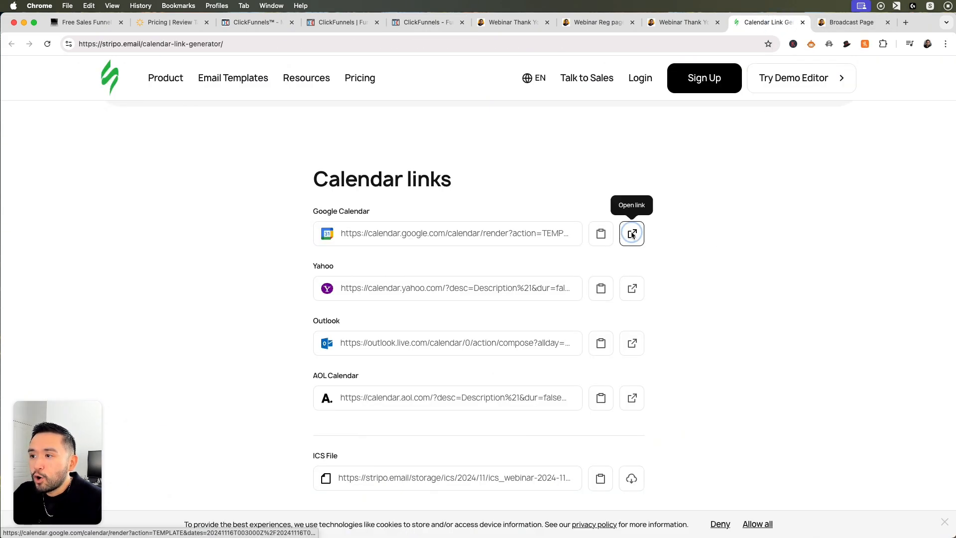
click(632, 234)
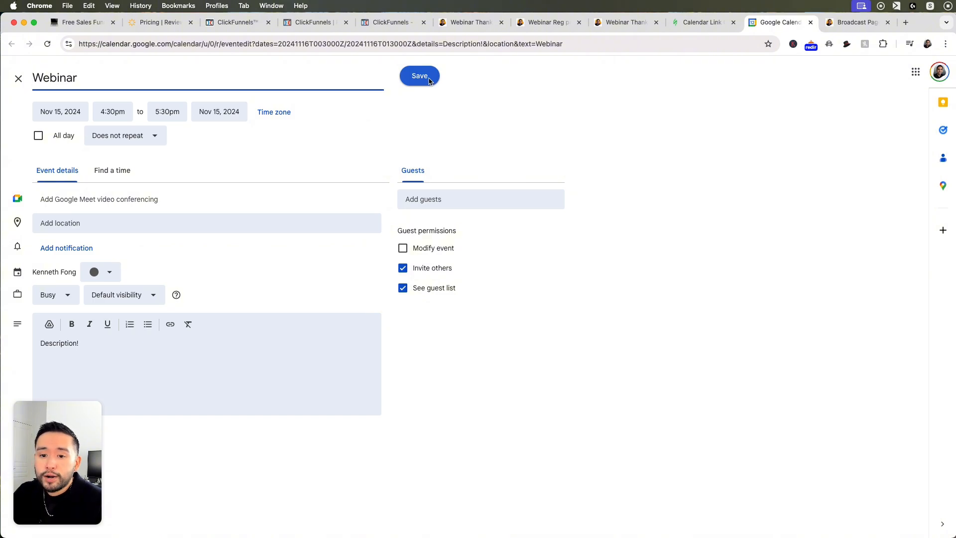
click(811, 22)
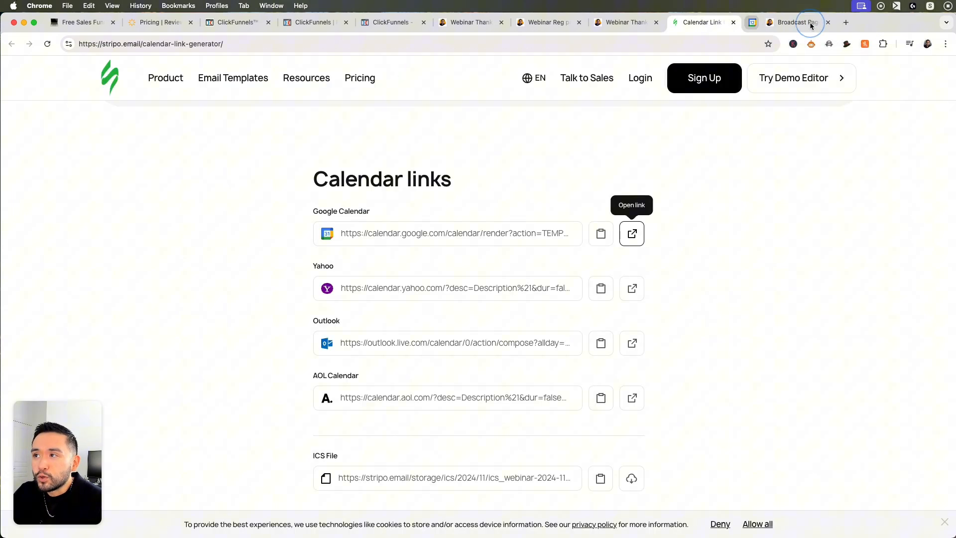
click(399, 26)
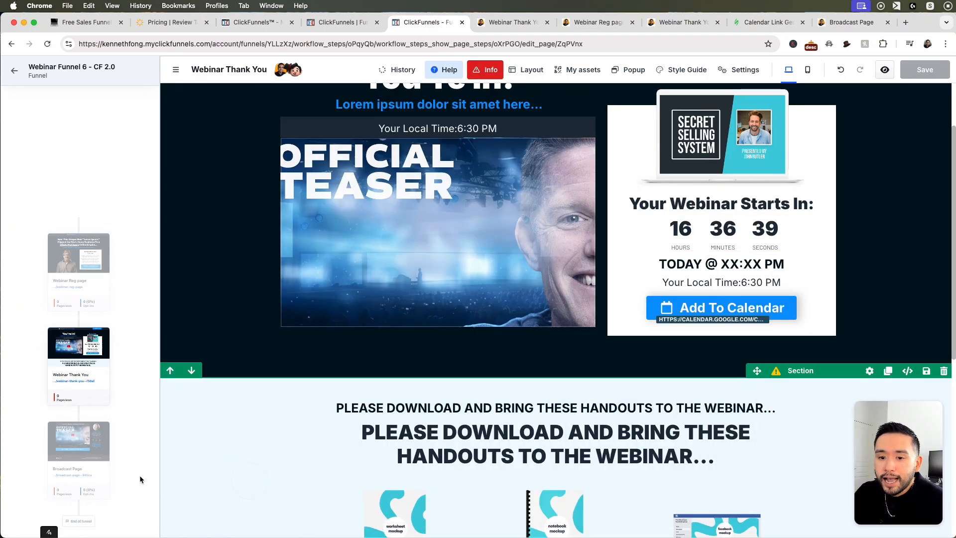
Open the Broadcast Page in the editor and look at its presenter column, recording button and recording popup
click(83, 470)
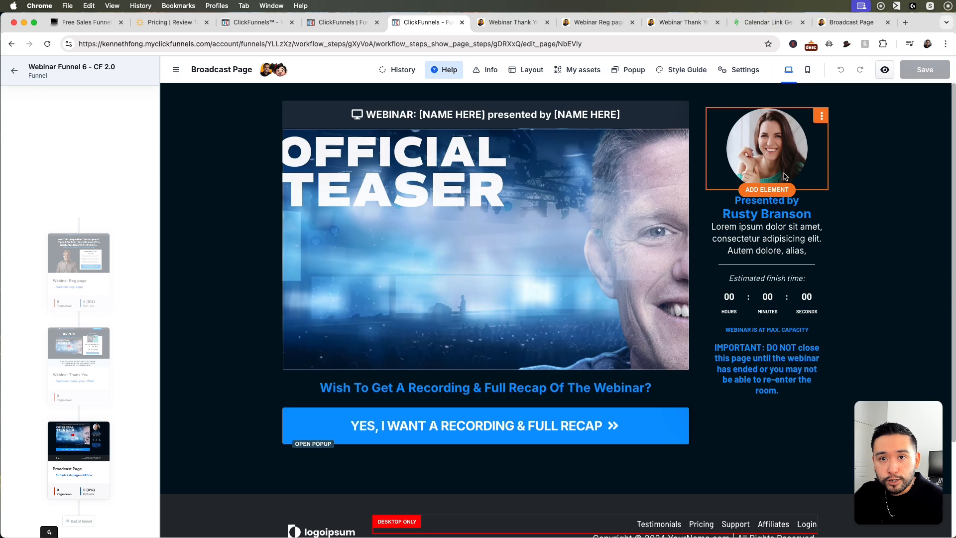
click(728, 218)
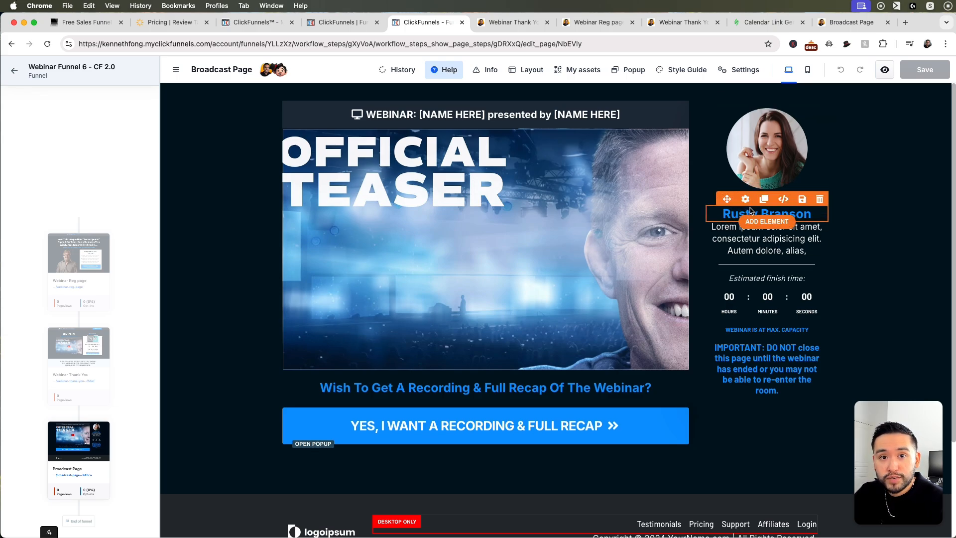
click(425, 434)
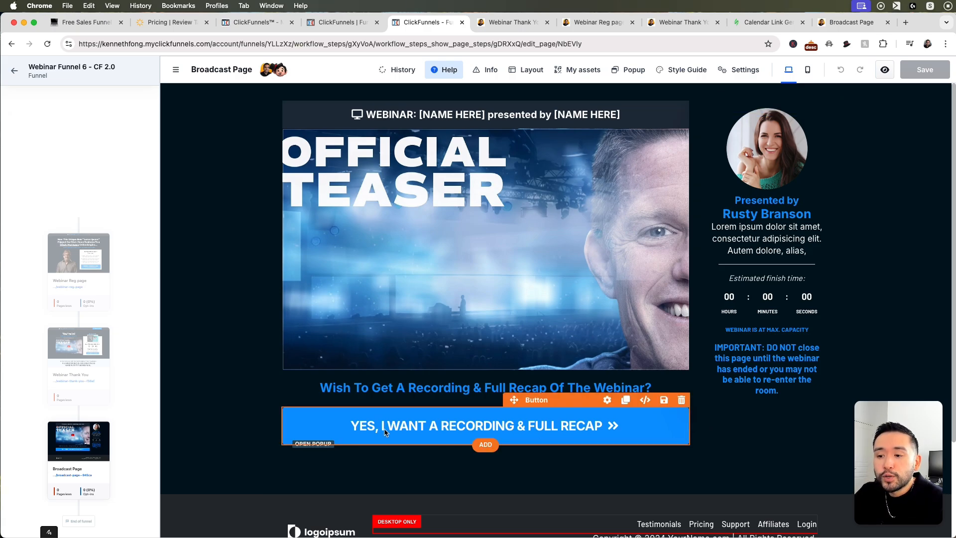
click(629, 70)
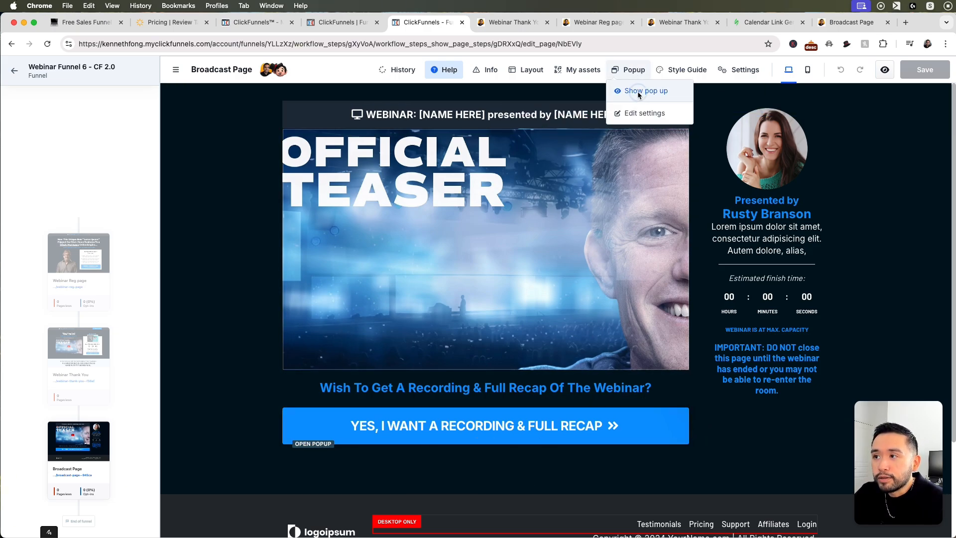
click(637, 91)
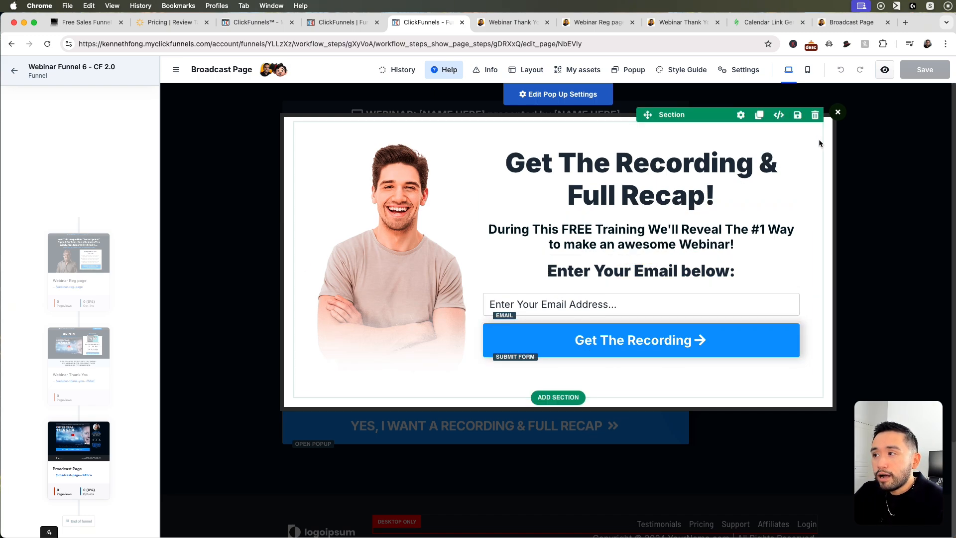
click(839, 112)
Add a blank section above the Broadcast Page footer with a one-column row containing a Checkout element
scroll(572, 342, down, 3)
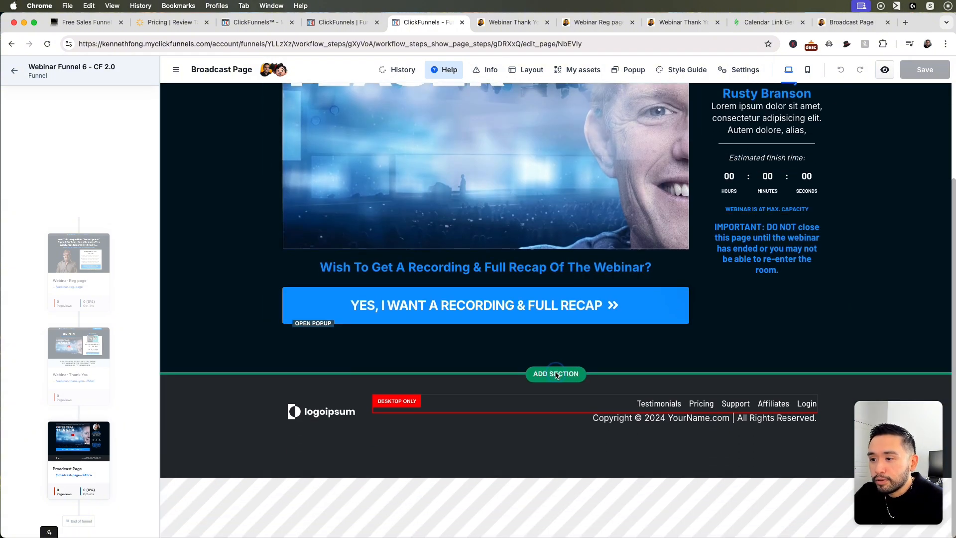
click(556, 374)
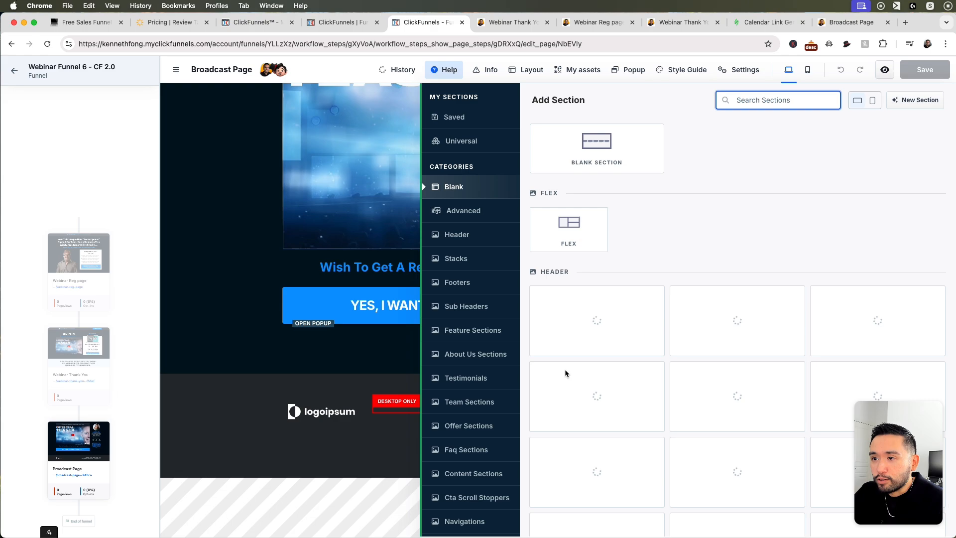
click(597, 148)
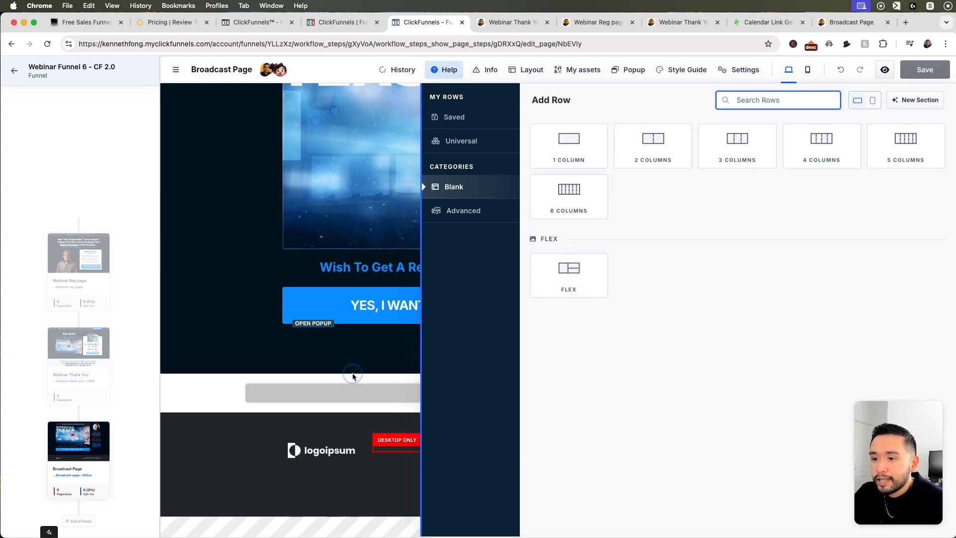
click(554, 392)
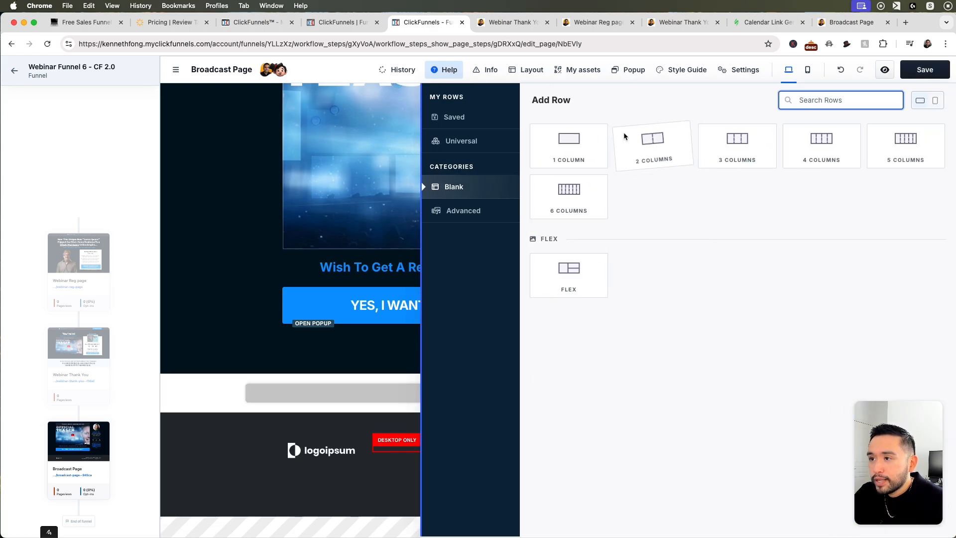
click(570, 140)
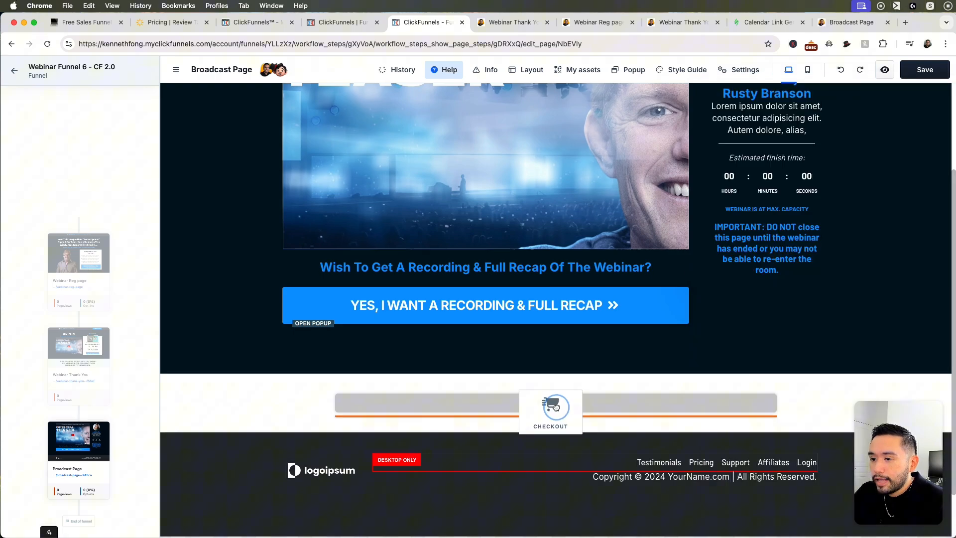
drag(555, 411, 557, 410)
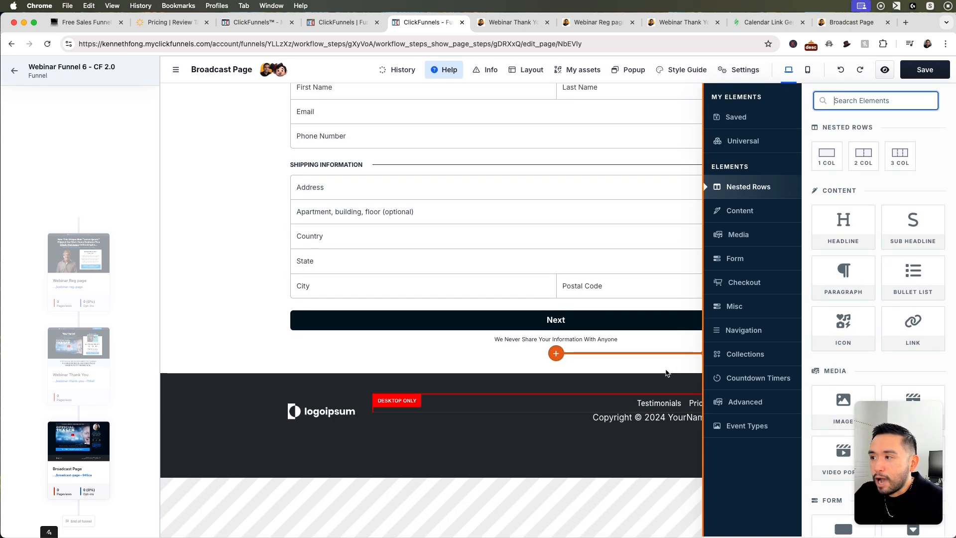
click(629, 389)
scroll(651, 385, up, 3)
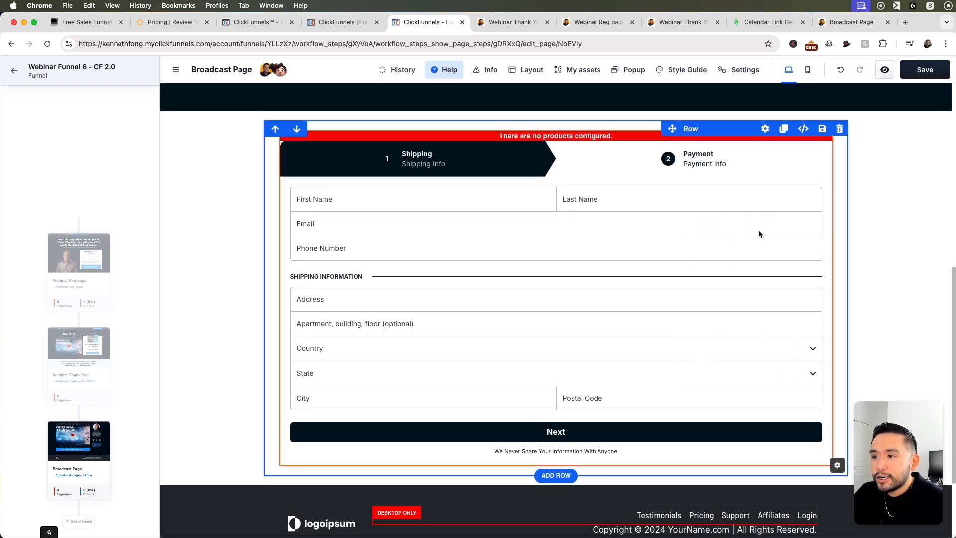
Add another blank section with an empty one-column row directly above the checkout form
scroll(463, 389, up, 2)
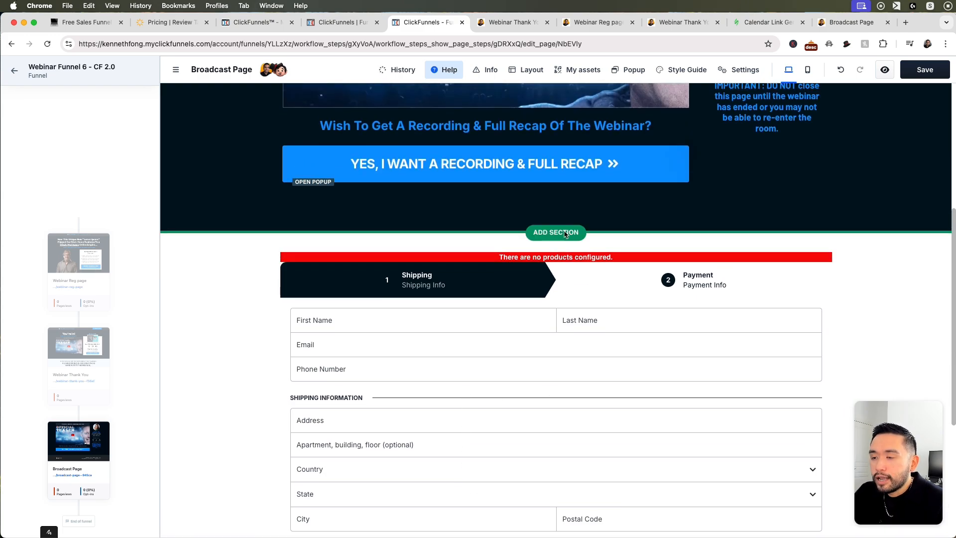
click(562, 230)
click(590, 151)
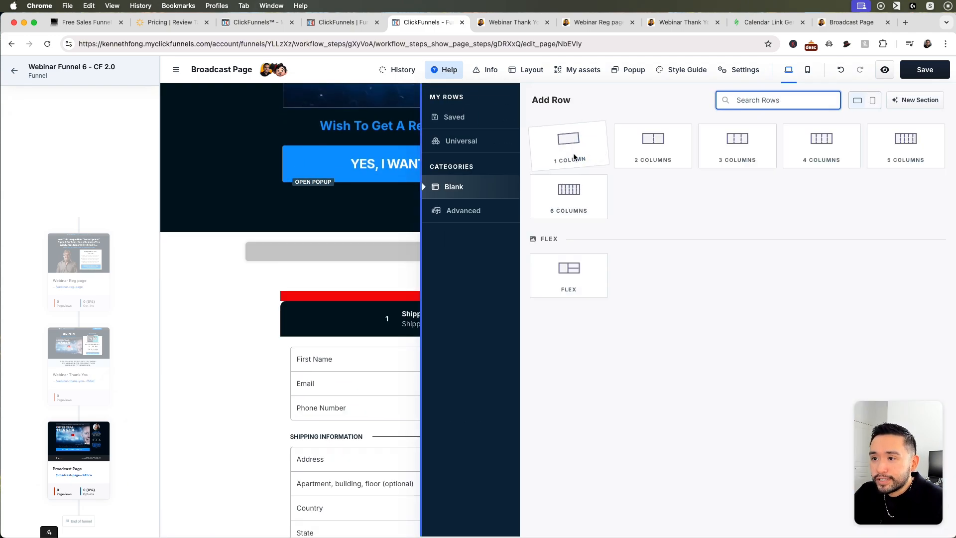
click(357, 263)
click(561, 253)
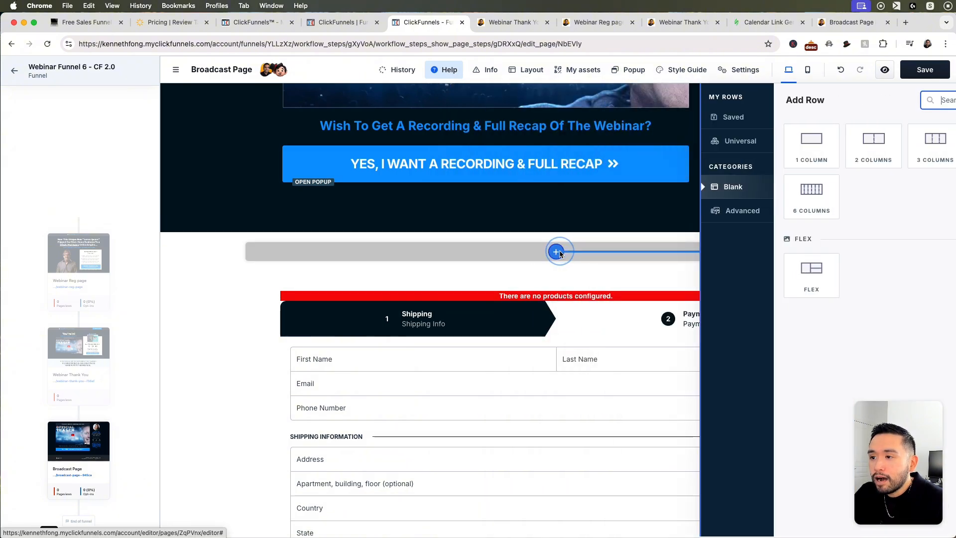
click(579, 149)
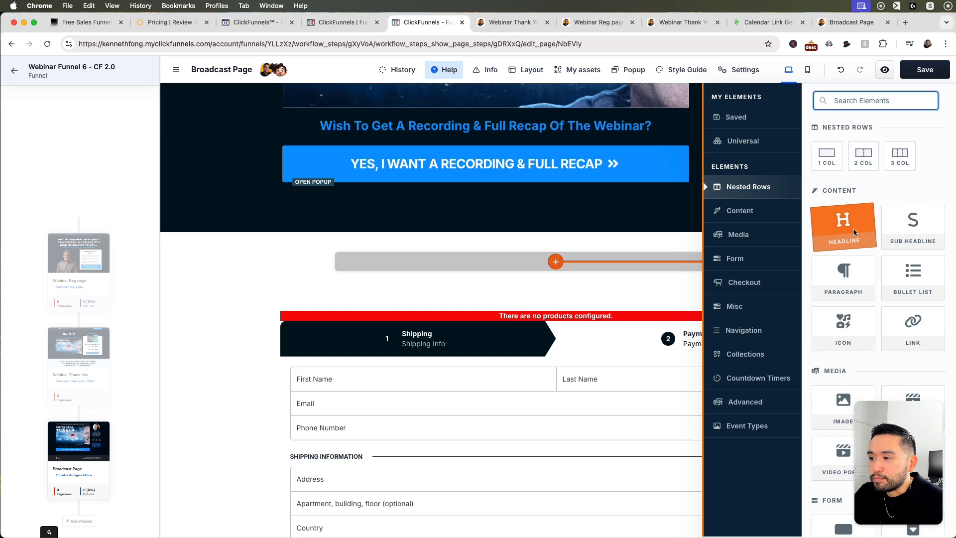
click(570, 264)
Insert the second ready-made Stacks section, with the device and book bundle image, below the recording button and review it
click(578, 70)
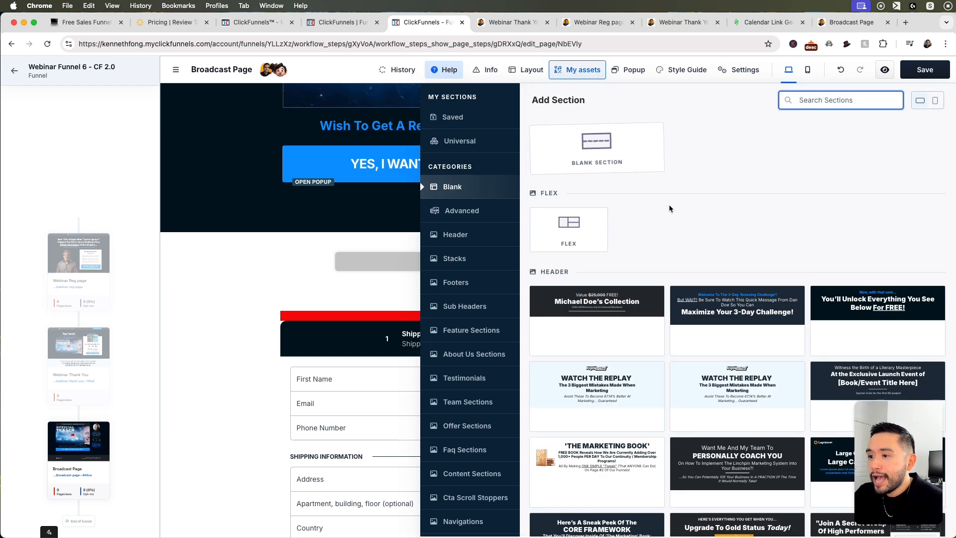
click(452, 260)
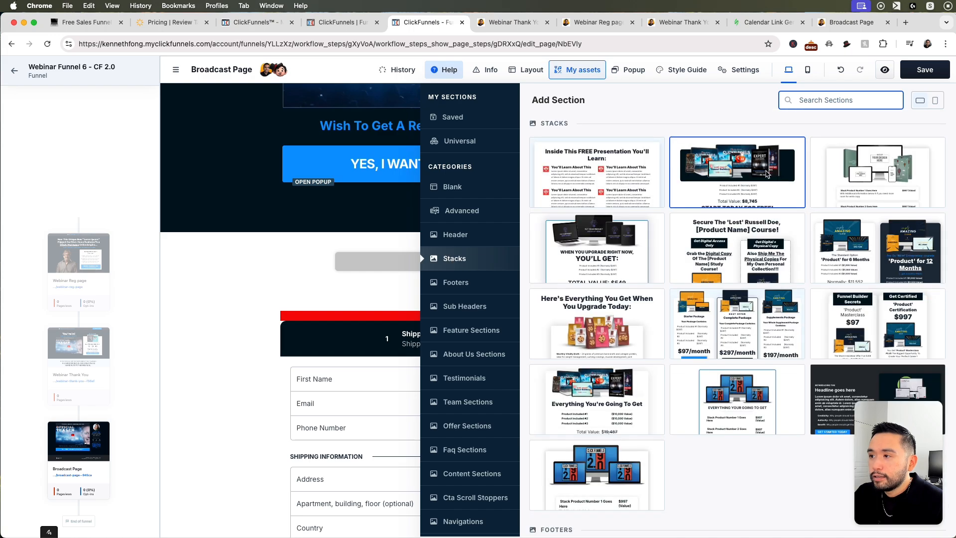
drag(737, 164, 592, 251)
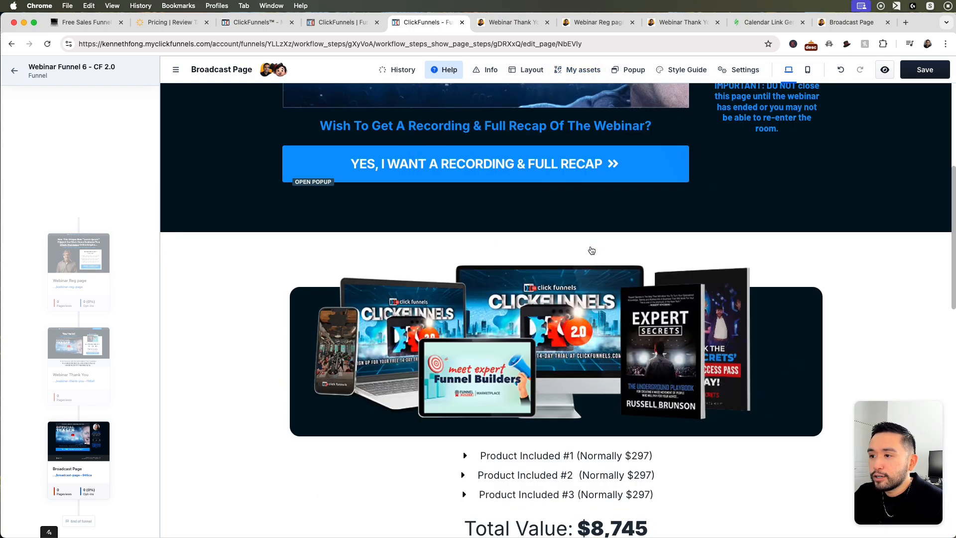
scroll(548, 324, down, 2)
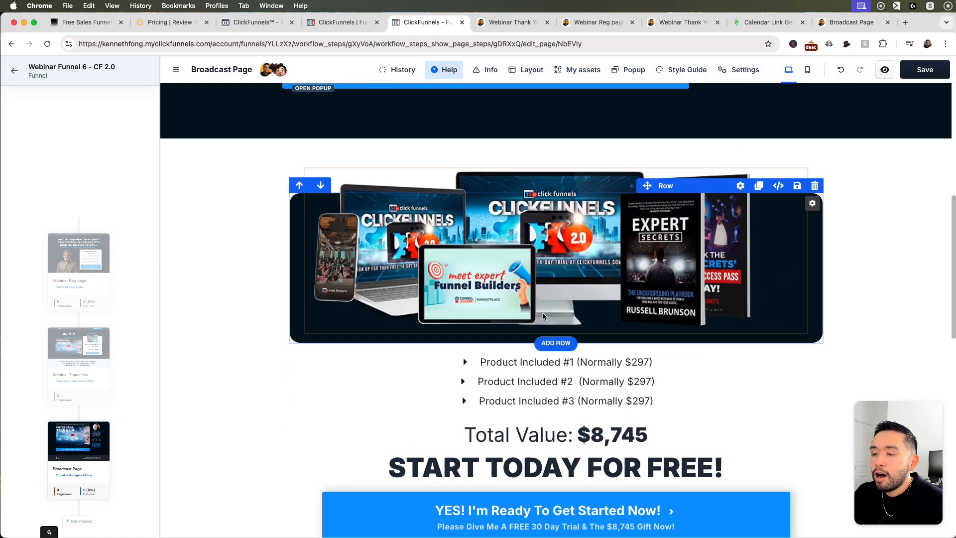
scroll(565, 374, down, 3)
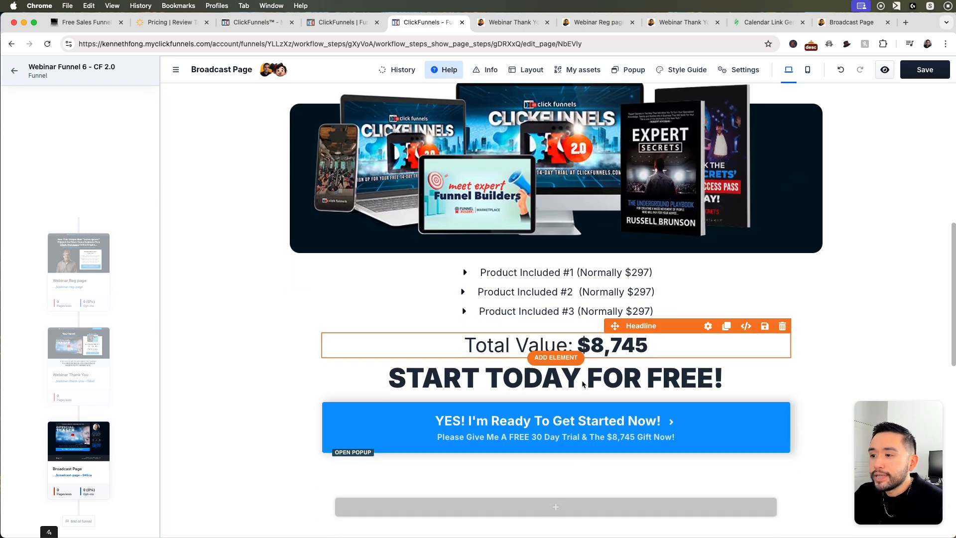
scroll(712, 265, down, 2)
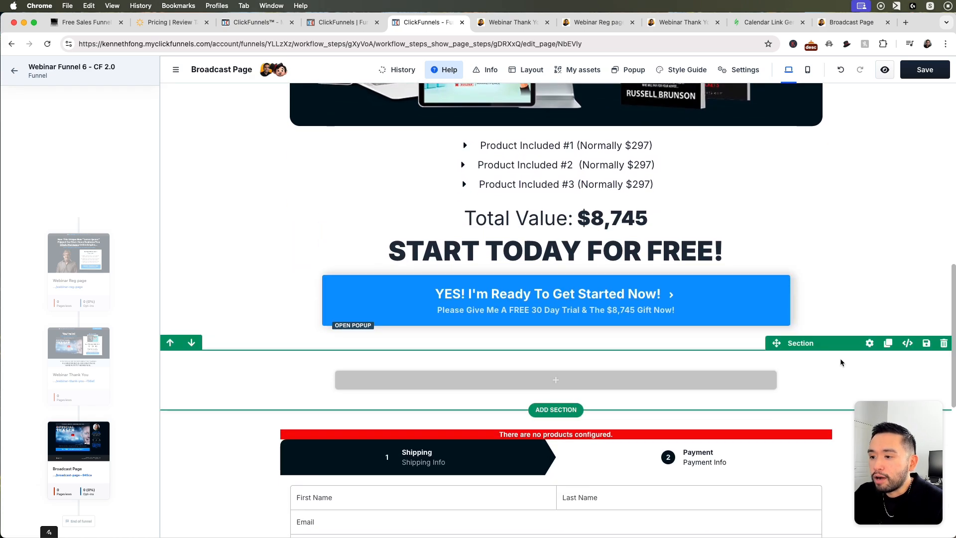
Delete the empty section between the offer stack and the checkout form
click(946, 344)
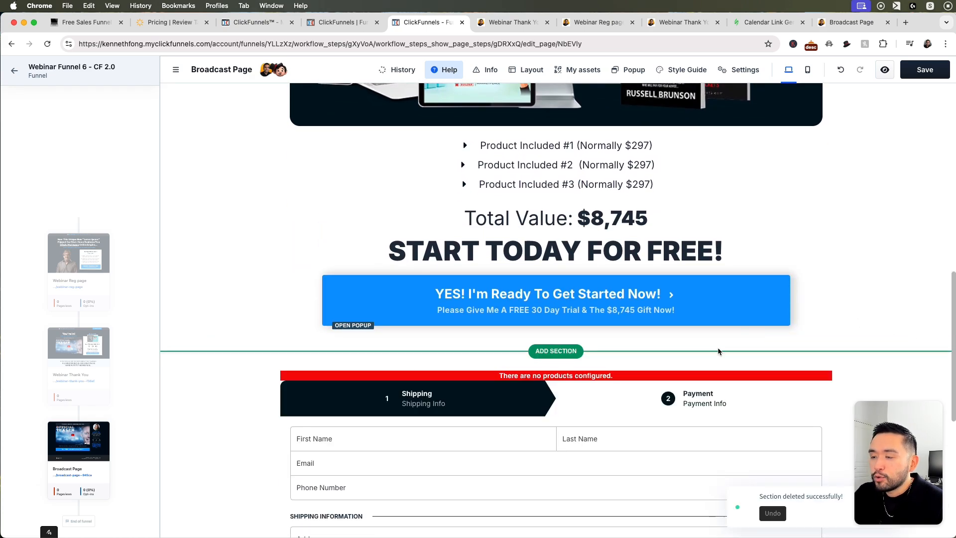
scroll(668, 305, up, 8)
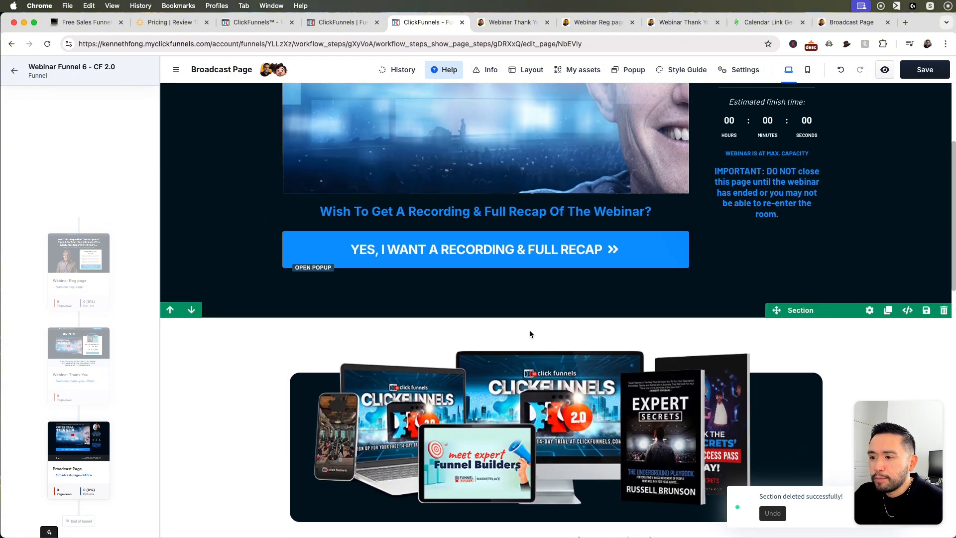
Browse the ready-made Header, Stacks and Testimonials sections, close the section library and save the page
click(581, 73)
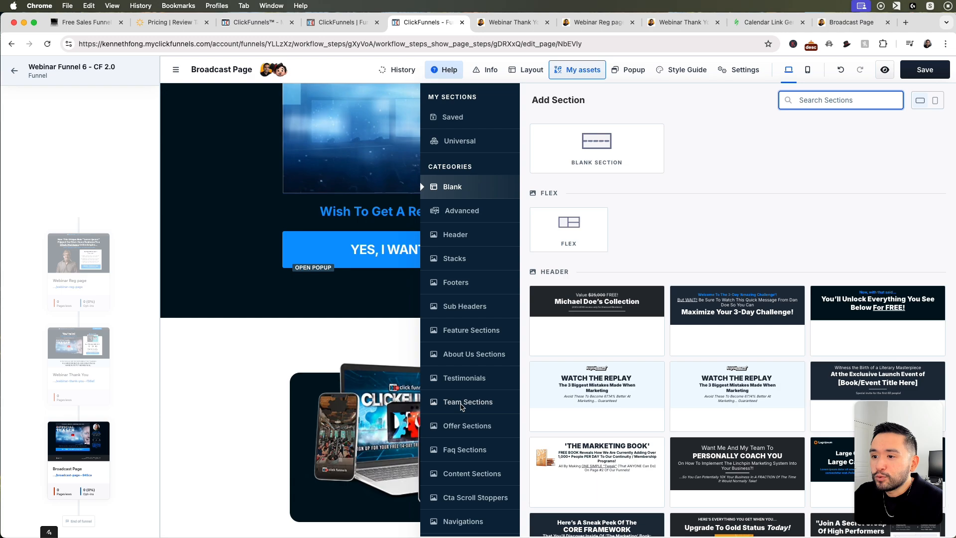
click(465, 236)
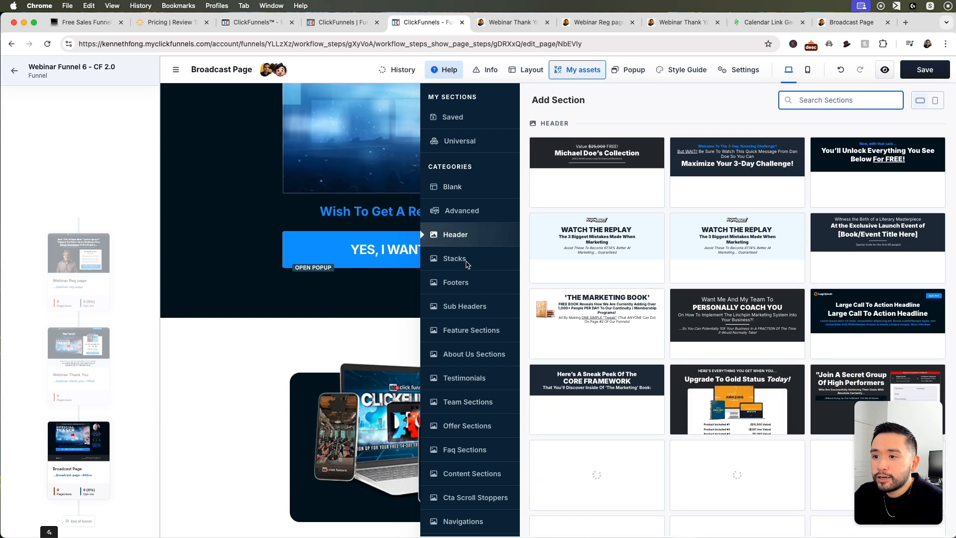
key(super+Tab)
click(454, 258)
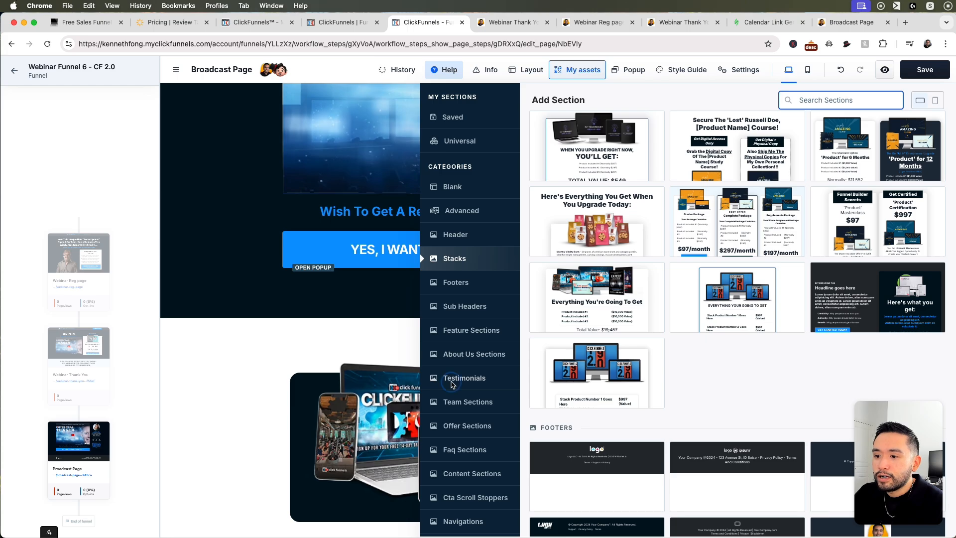
click(452, 379)
click(327, 280)
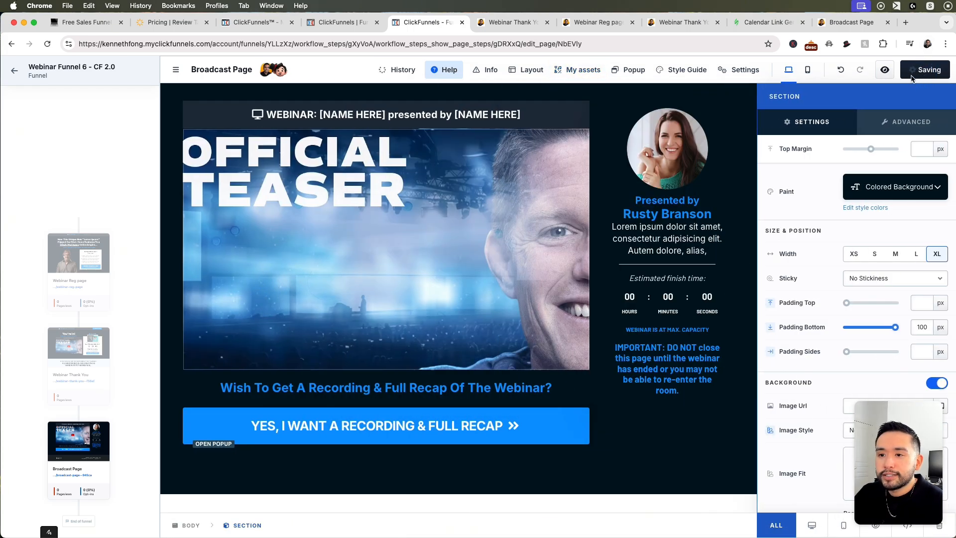
Try showing the offer stack section when the presenter column's countdown expires, clear that selection and close the countdown settings
scroll(482, 443, down, 7)
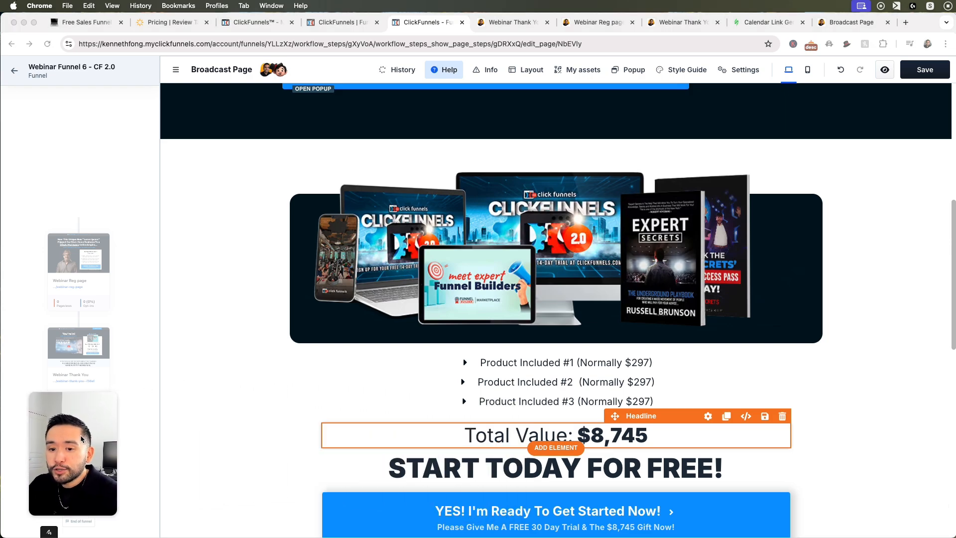
scroll(278, 441, up, 4)
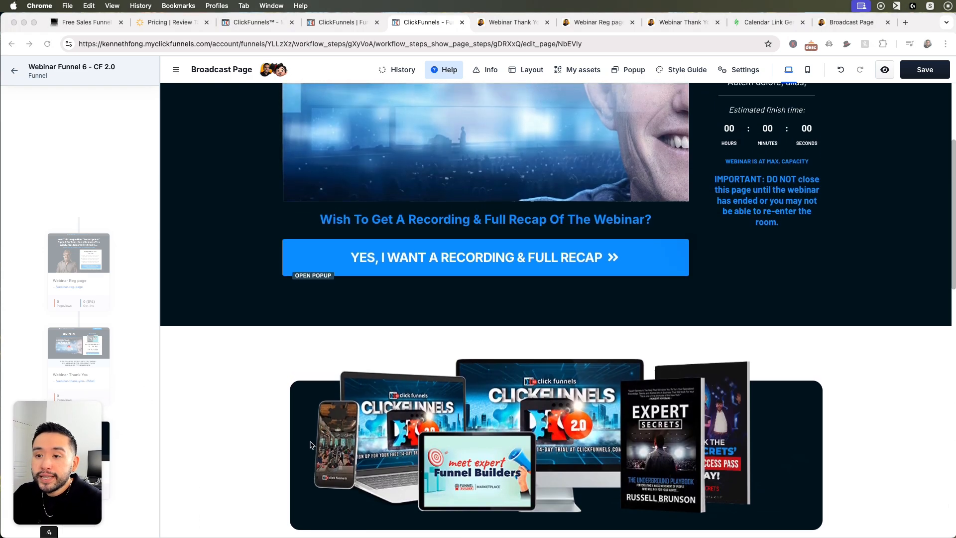
scroll(311, 445, up, 4)
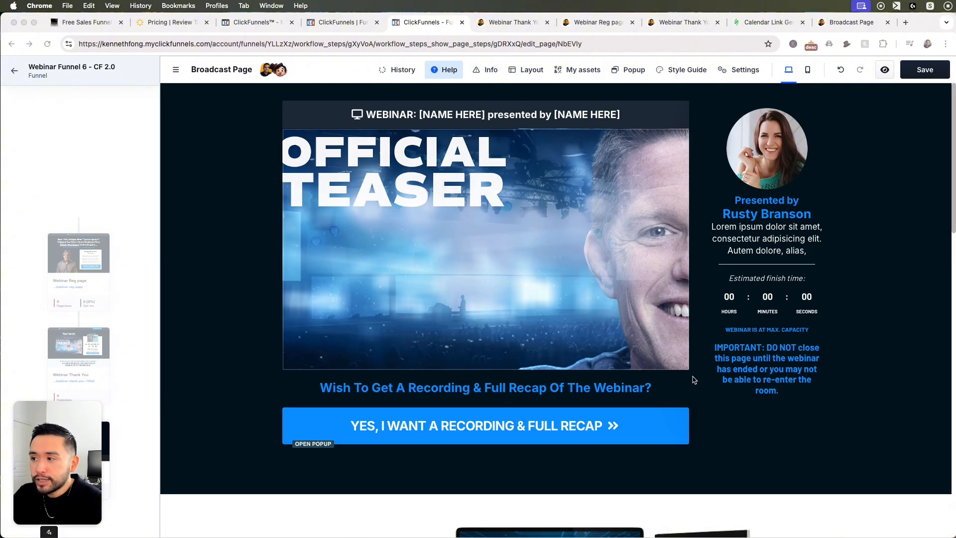
click(777, 316)
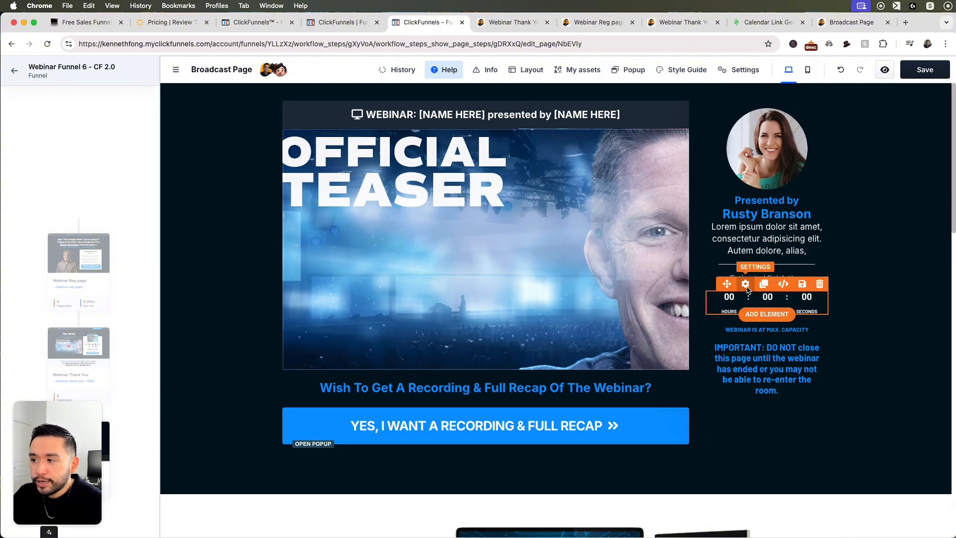
click(745, 285)
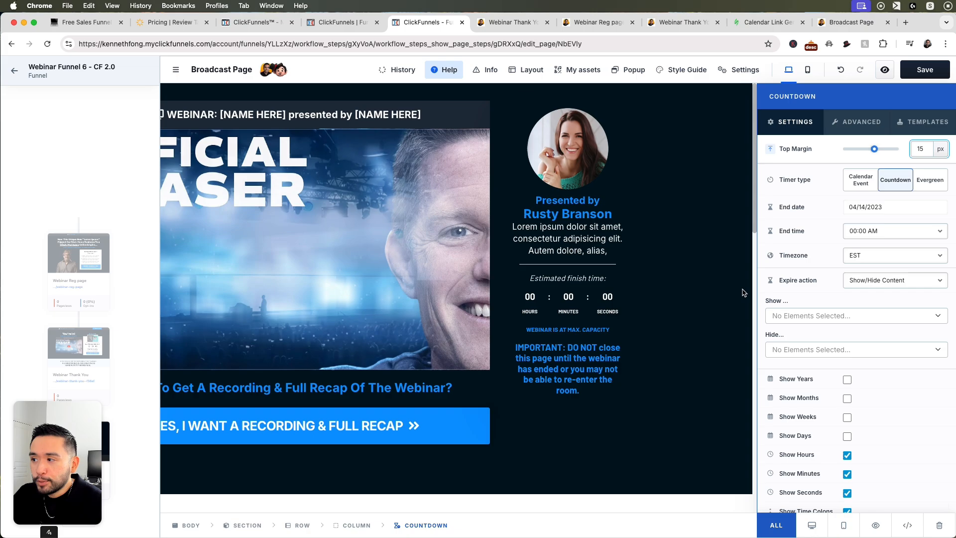
click(810, 316)
scroll(909, 394, down, 3)
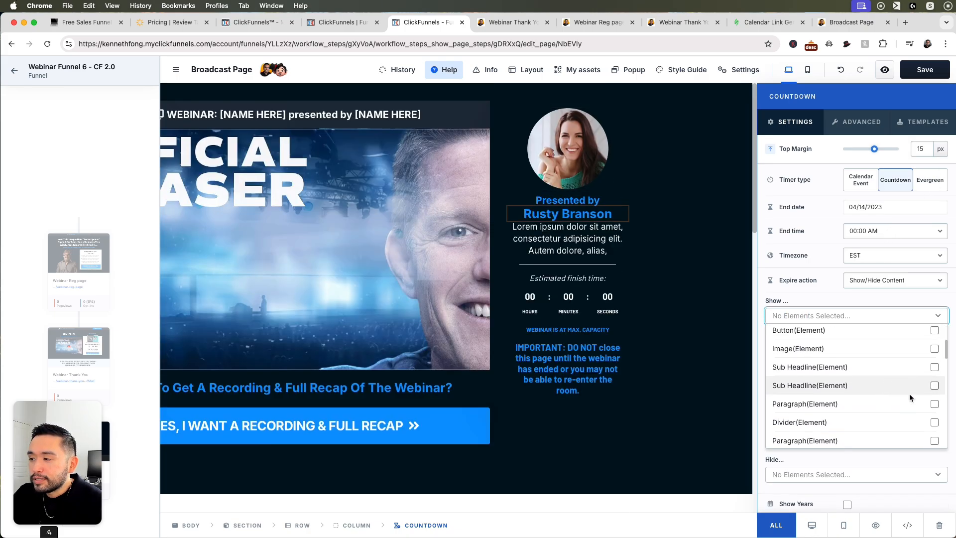
scroll(910, 393, down, 5)
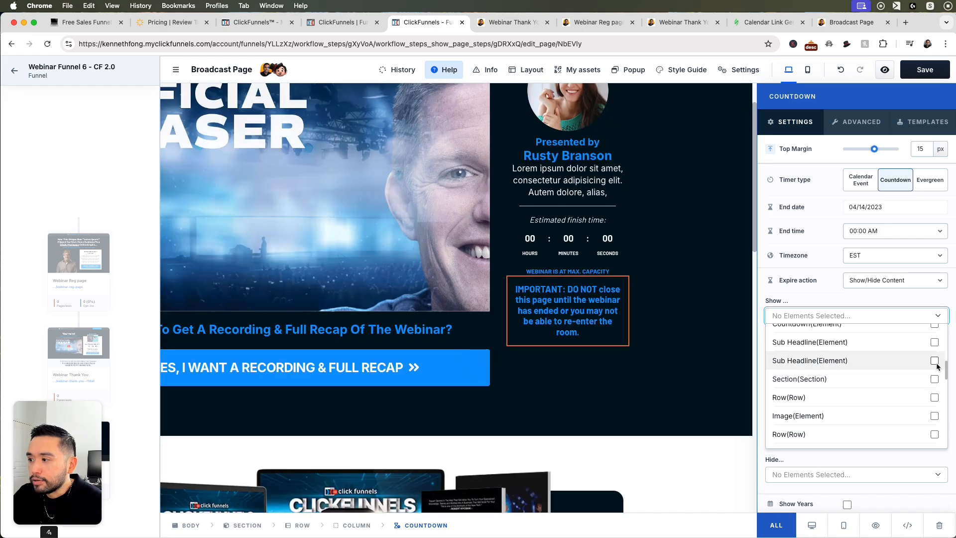
click(935, 380)
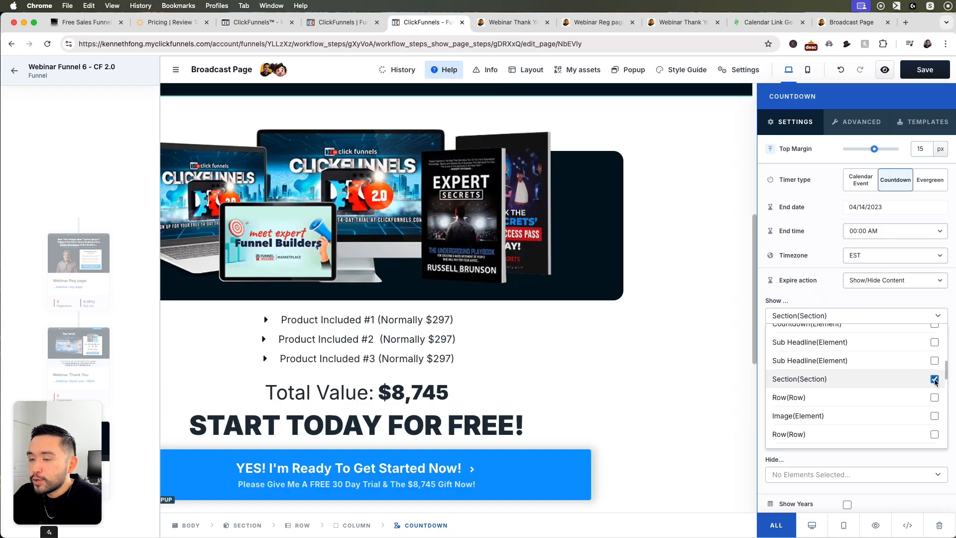
click(935, 380)
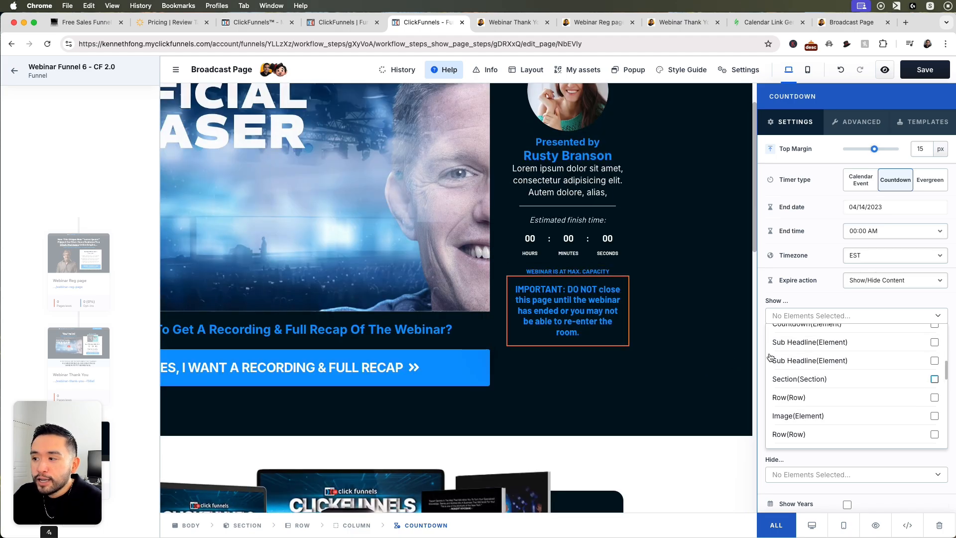
click(696, 341)
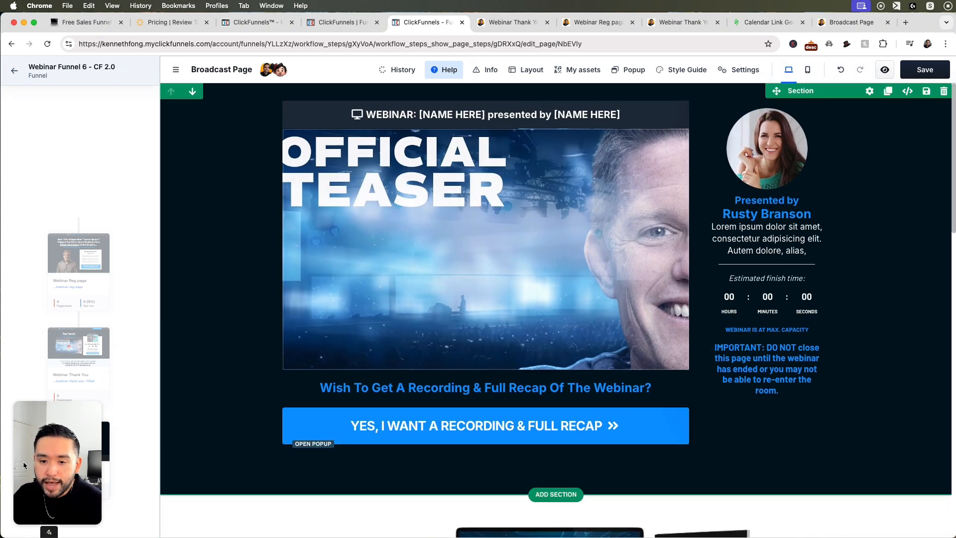
Save the Broadcast Page again
drag(24, 466, 870, 468)
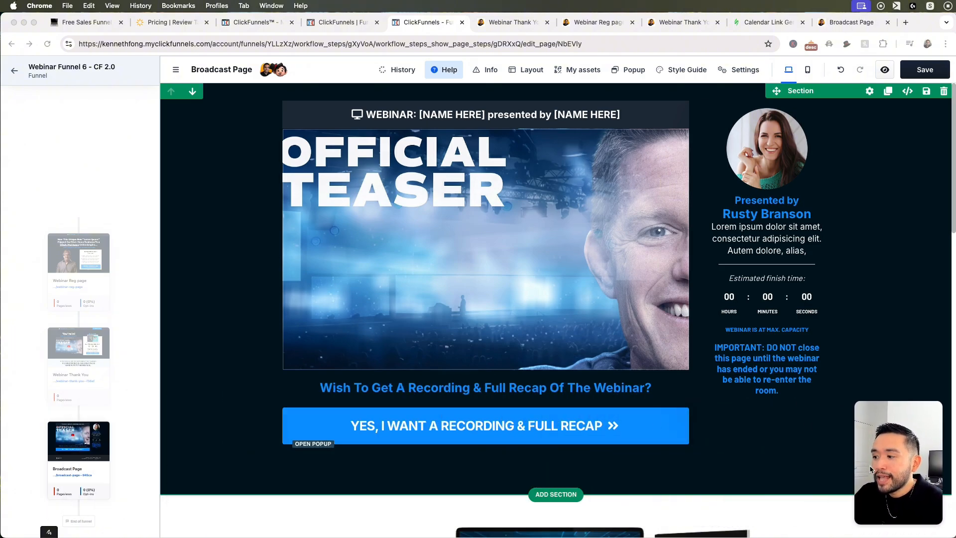
click(928, 69)
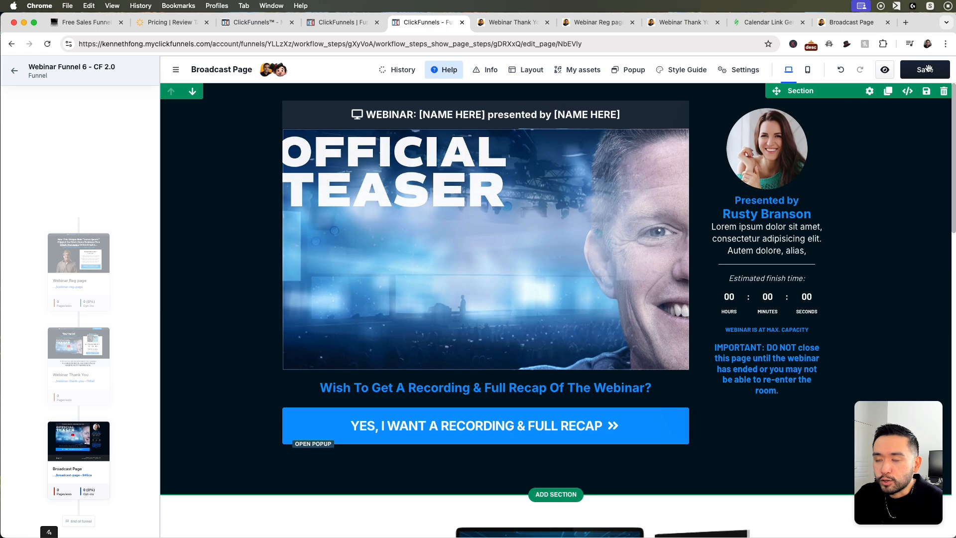
Review the live webinar registration page down to its footer, including the popup of its register button
click(541, 29)
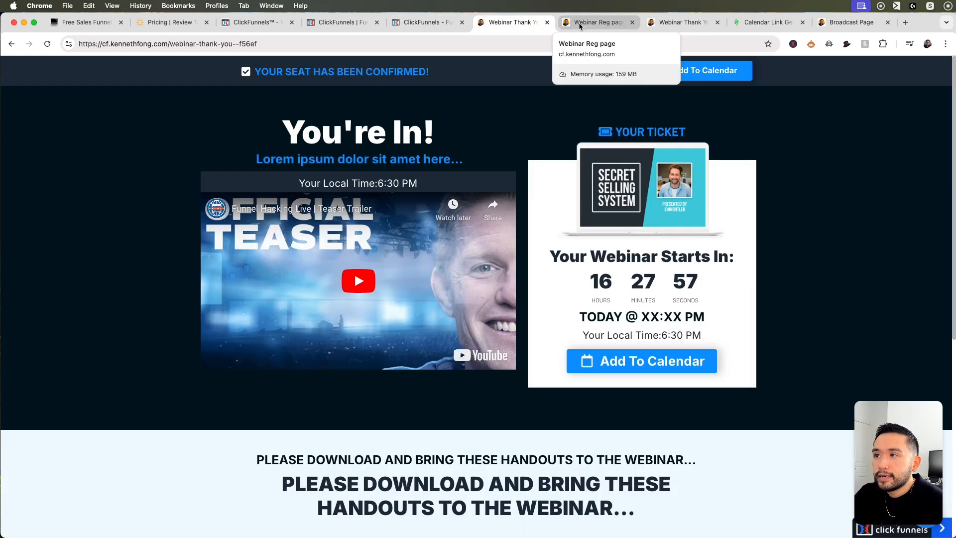
click(580, 27)
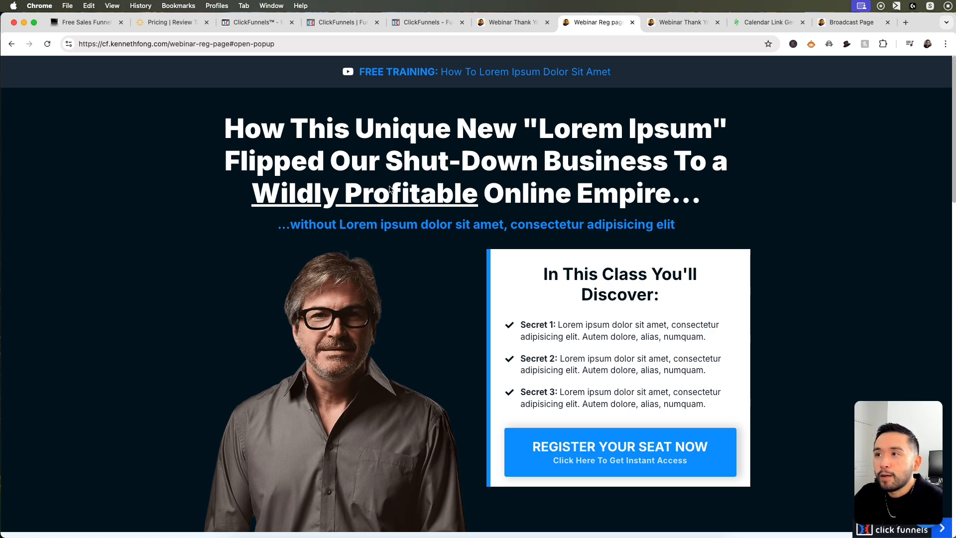
scroll(528, 353, down, 10)
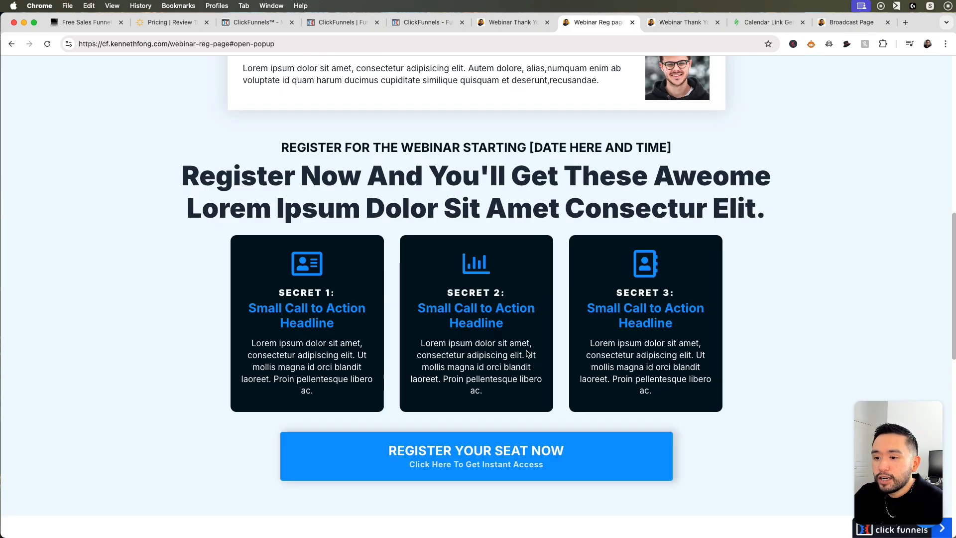
scroll(528, 352, down, 5)
scroll(363, 196, up, 12)
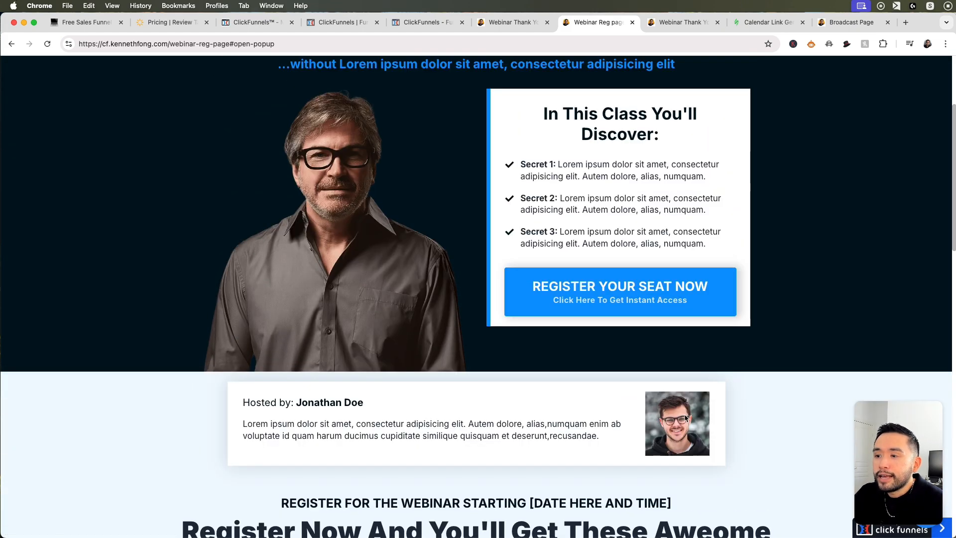
click(637, 295)
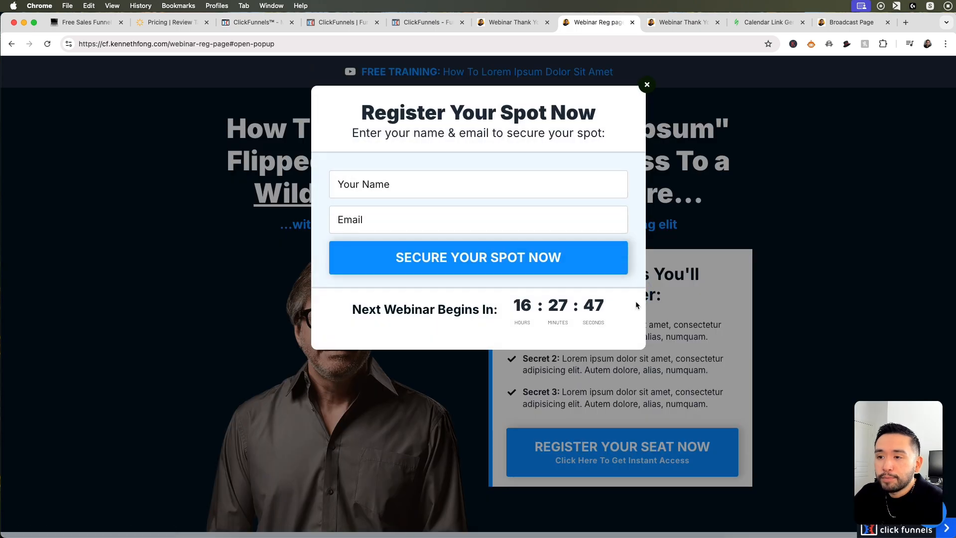
click(647, 86)
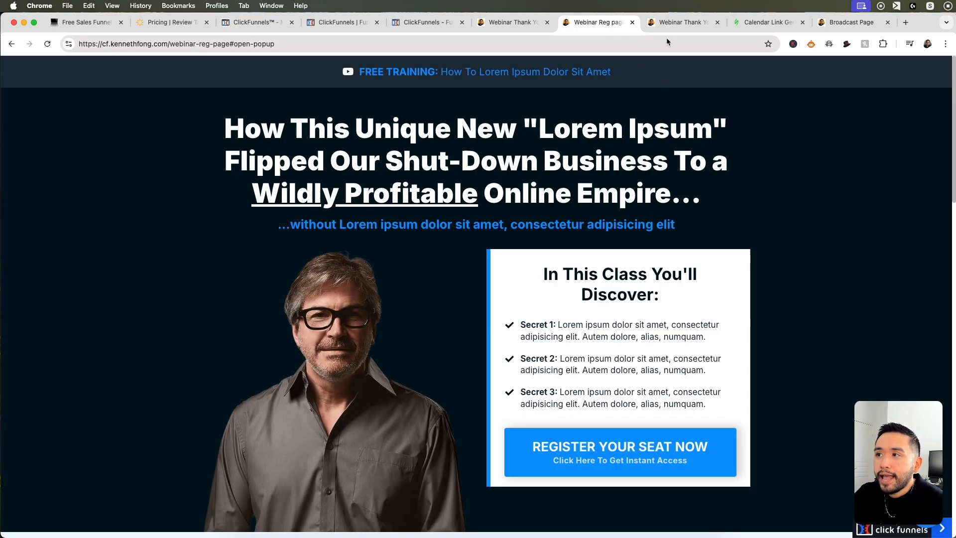
Review the live thank-you page's calendar button and handout downloads, and look at the live Broadcast Page
click(670, 23)
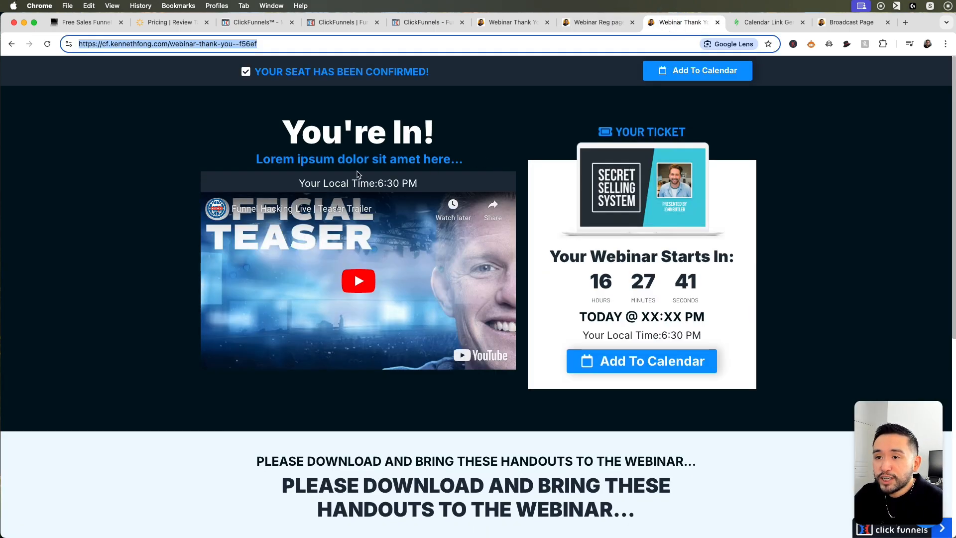
scroll(654, 345, down, 1)
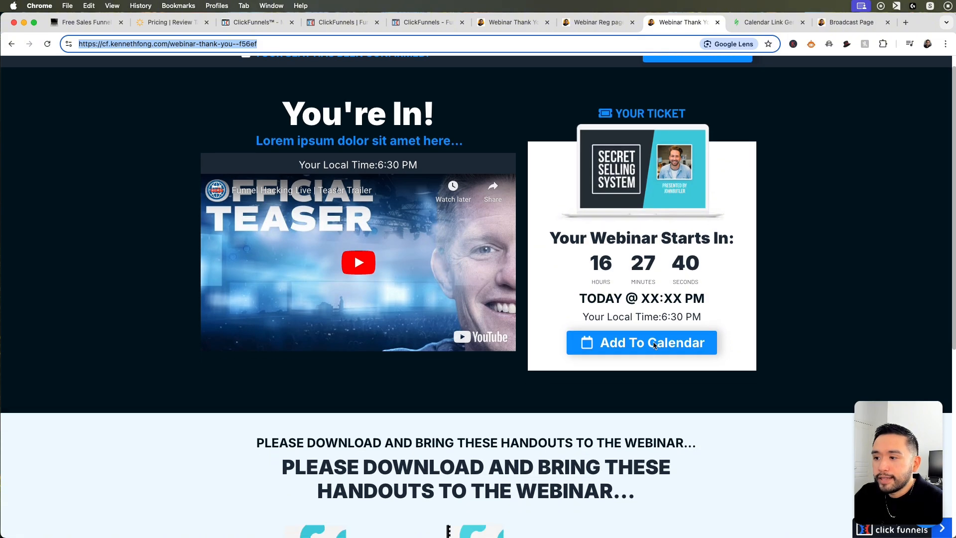
click(619, 348)
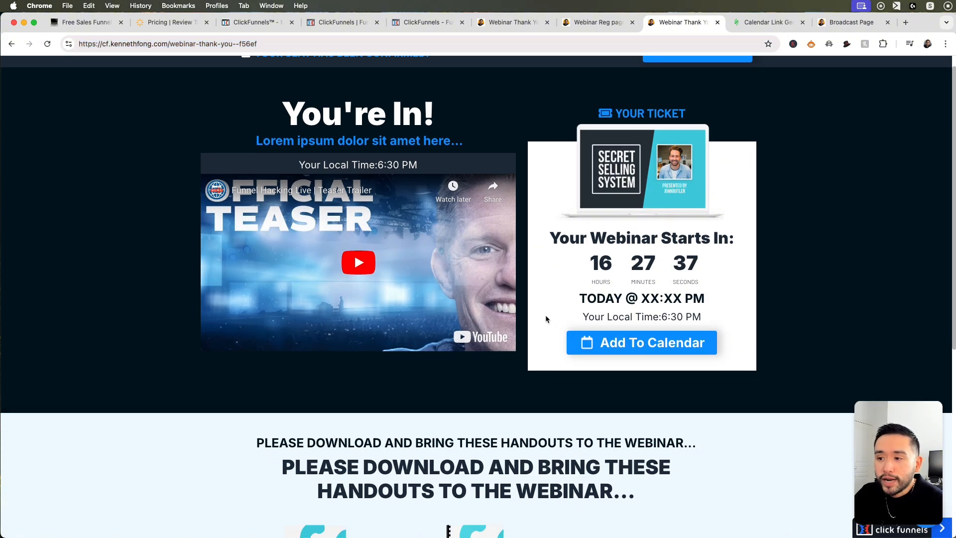
scroll(546, 315, down, 7)
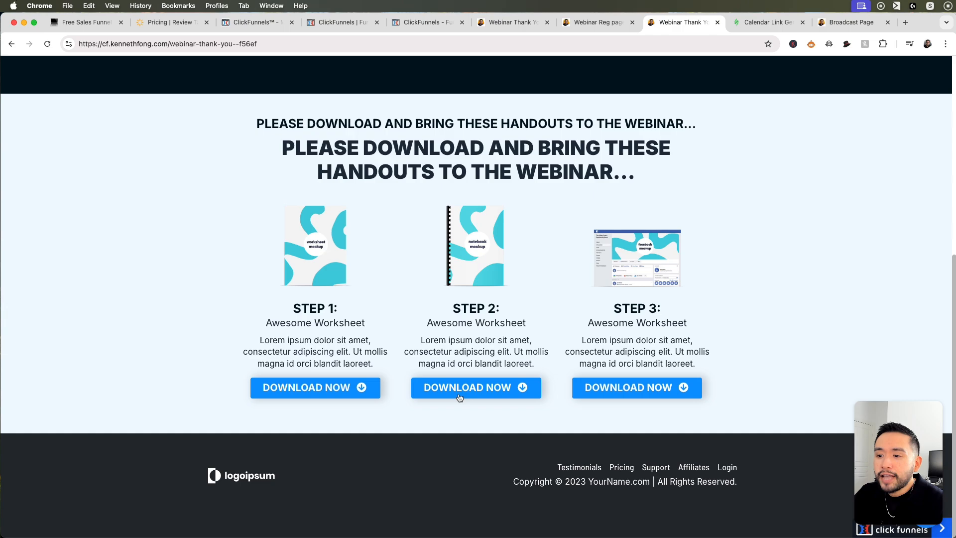
scroll(551, 386, up, 7)
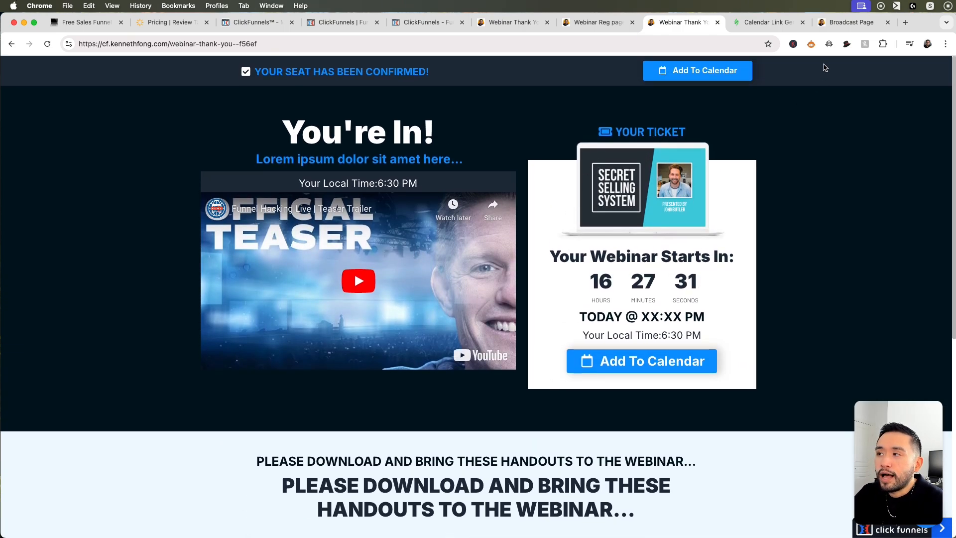
click(847, 24)
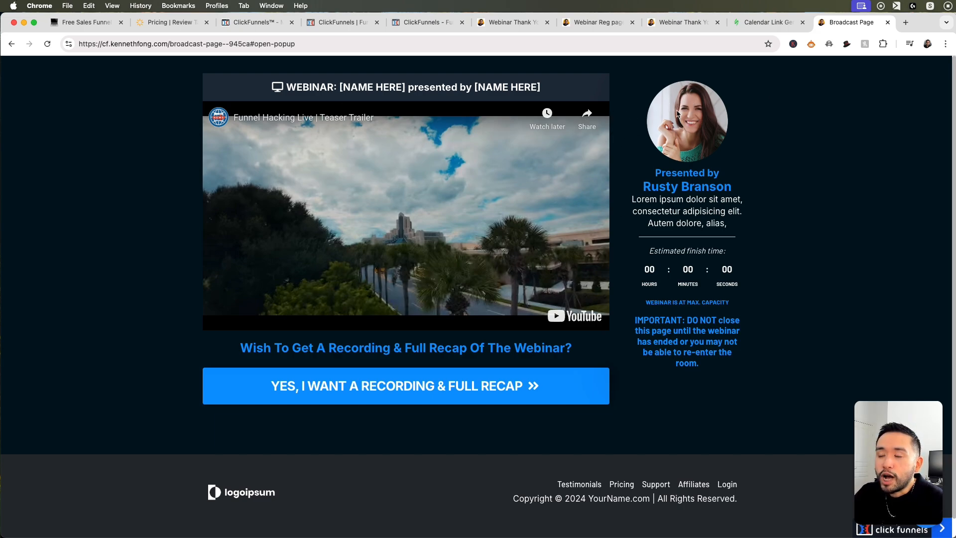
click(604, 25)
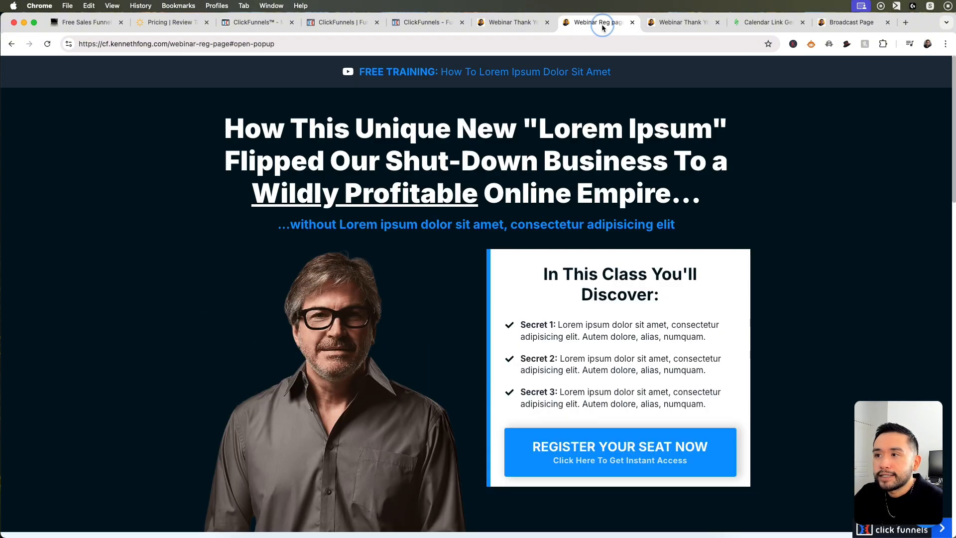
Switch to the Free Sales Funnel Templates Library in Notion and look through its template gallery
click(82, 22)
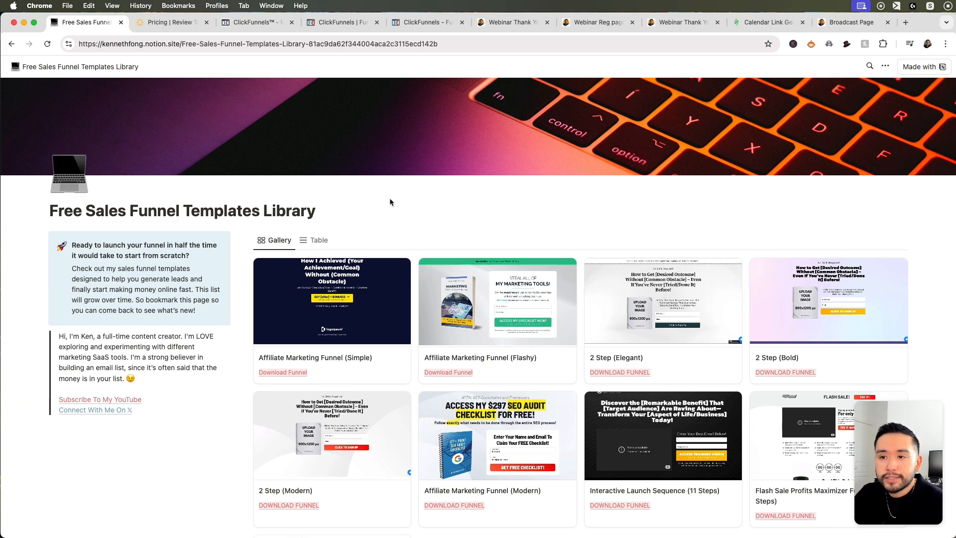
scroll(393, 197, down, 1)
scroll(393, 199, down, 4)
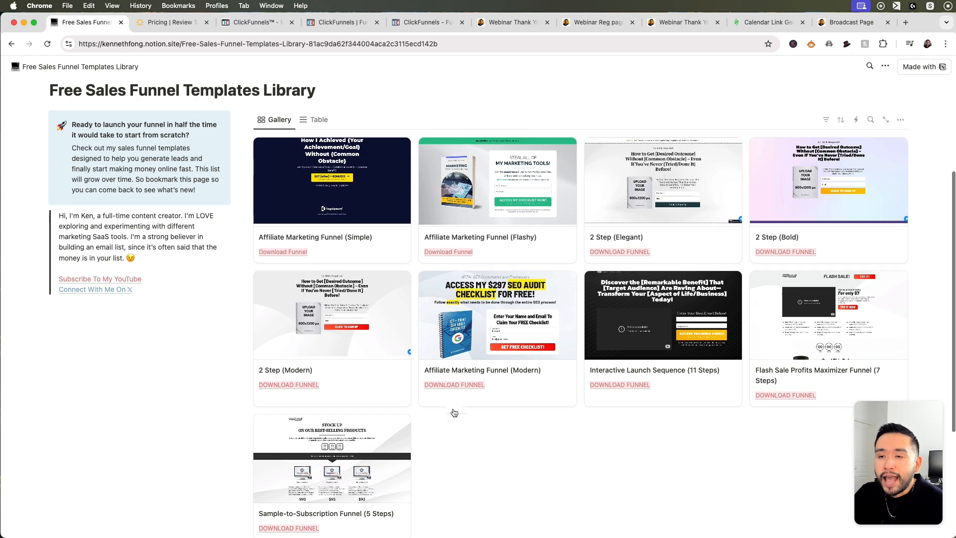
scroll(453, 378, up, 5)
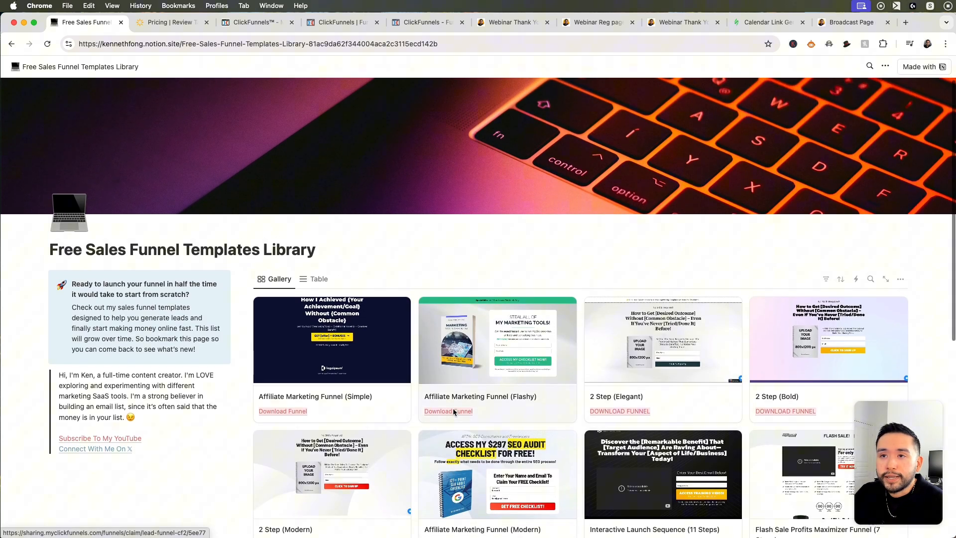
Look at the Review Tagger pricing page and the One Funnel Away Expert missions, and return to the templates library
click(180, 30)
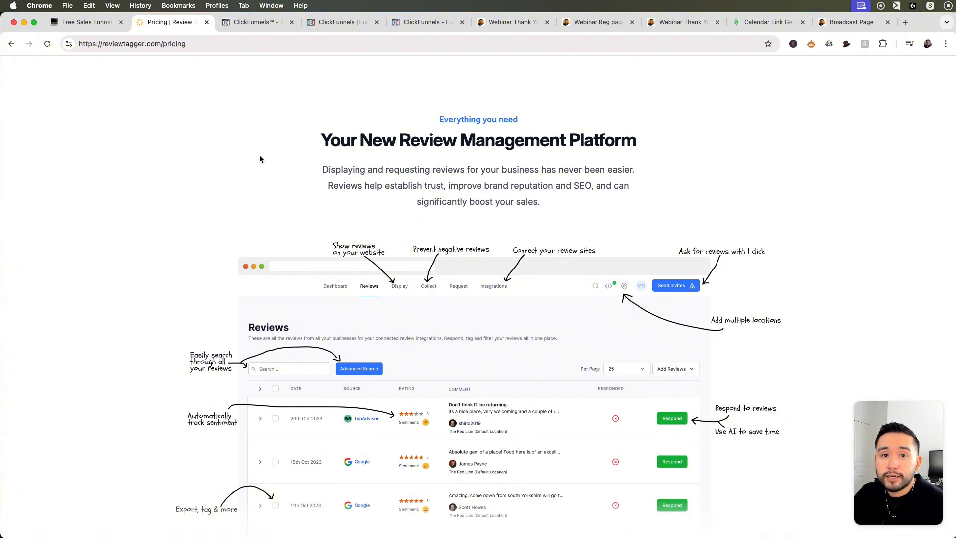
click(238, 24)
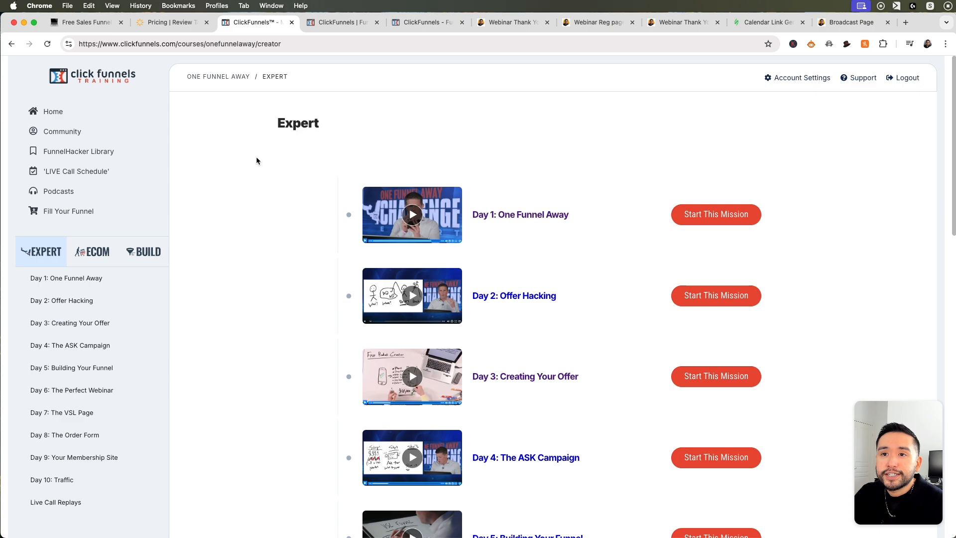
scroll(257, 160, down, 3)
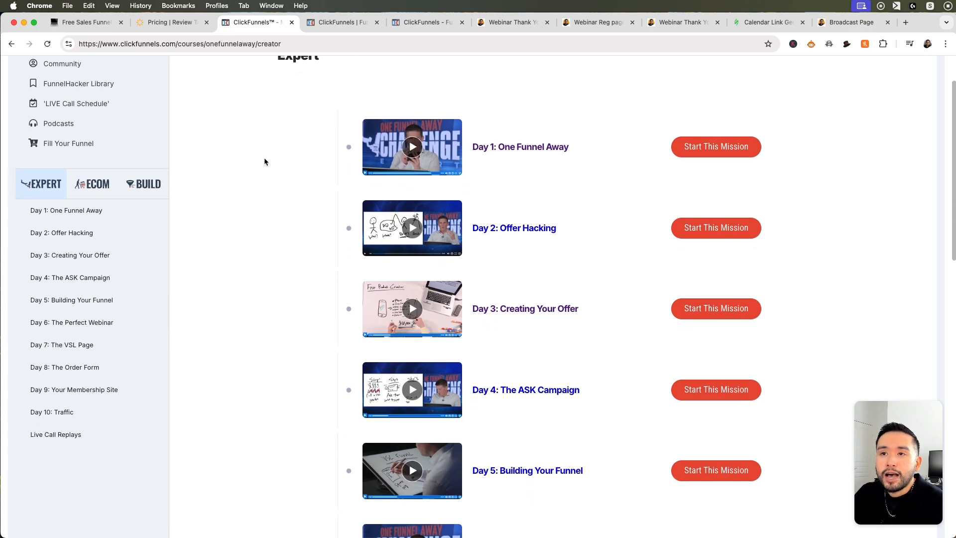
click(89, 22)
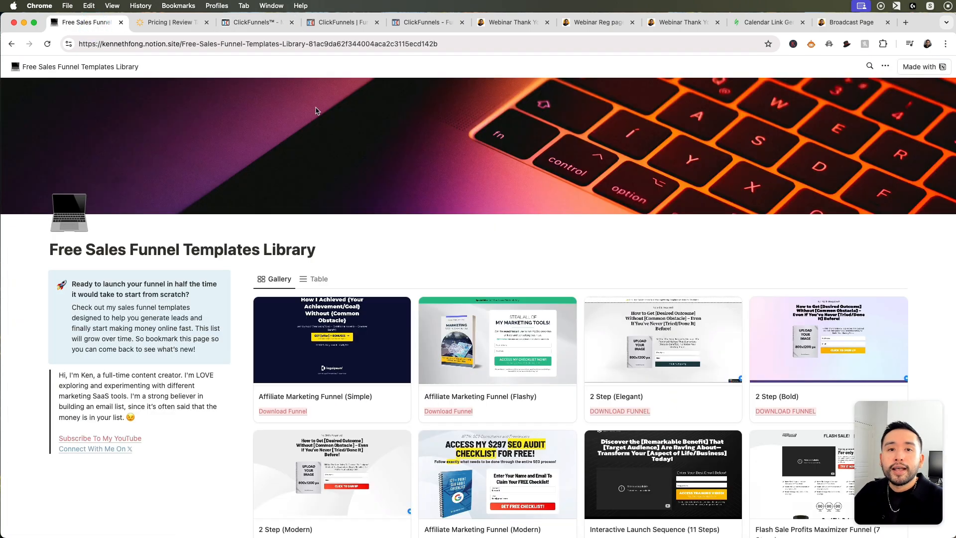